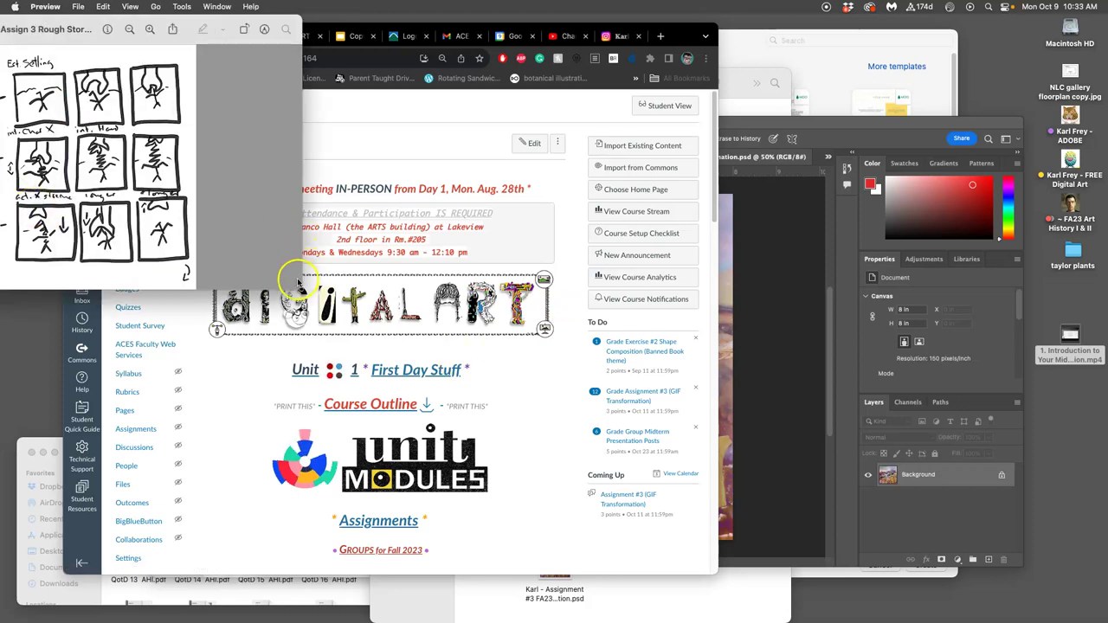
# - Enlarge the Rough Storyboard Sketch preview window and shift it slightly so all nine sketched frames show
pyautogui.moveTo(298, 284); pyautogui.dragTo(344, 333)
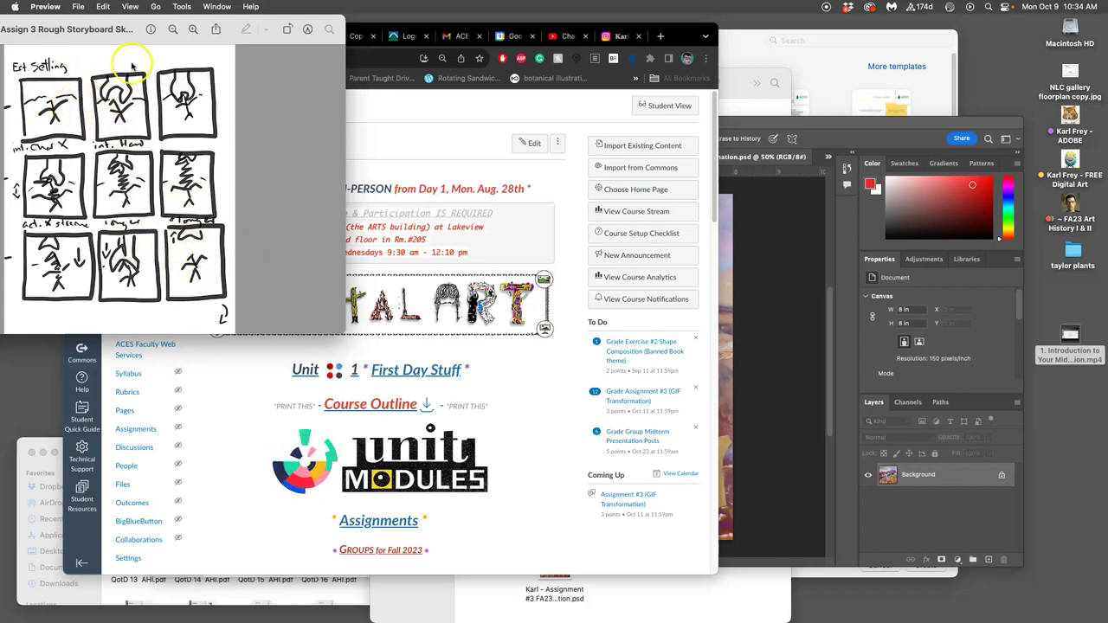
pyautogui.moveTo(134, 42); pyautogui.dragTo(129, 37)
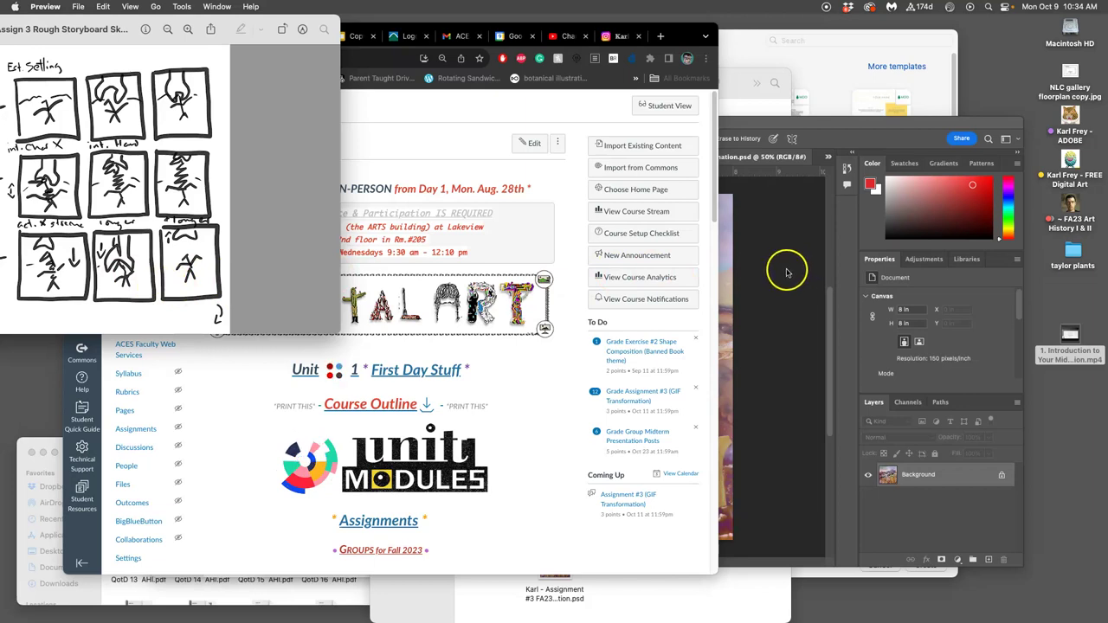
# - Open the Assign 3 folder inside the ADOBE folder on the desktop
pyautogui.doubleClick(1073, 121)
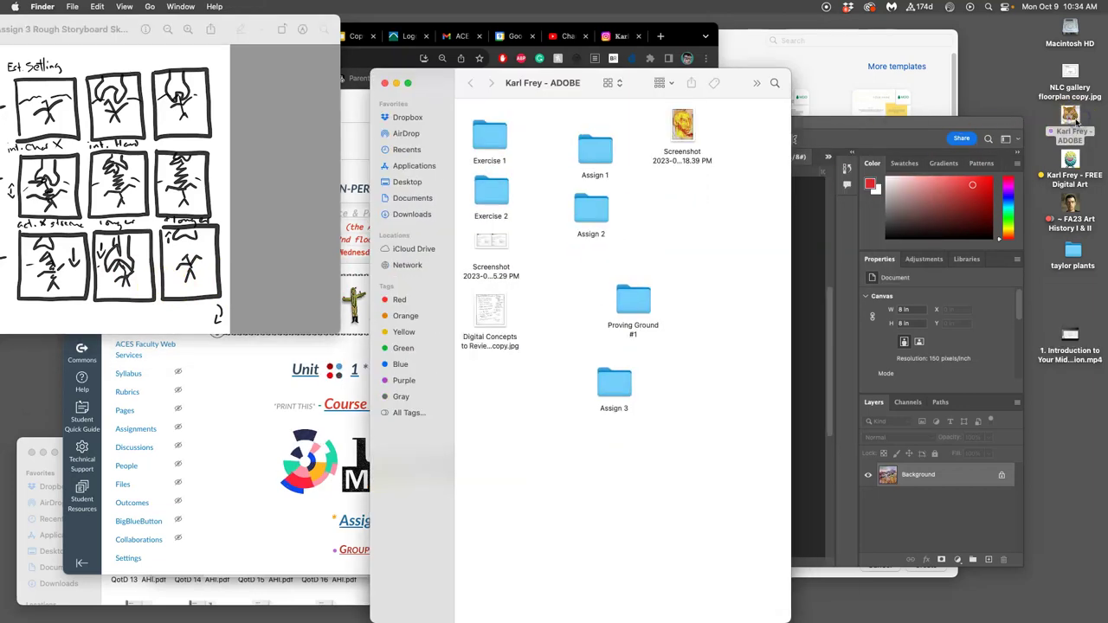
pyautogui.click(619, 386)
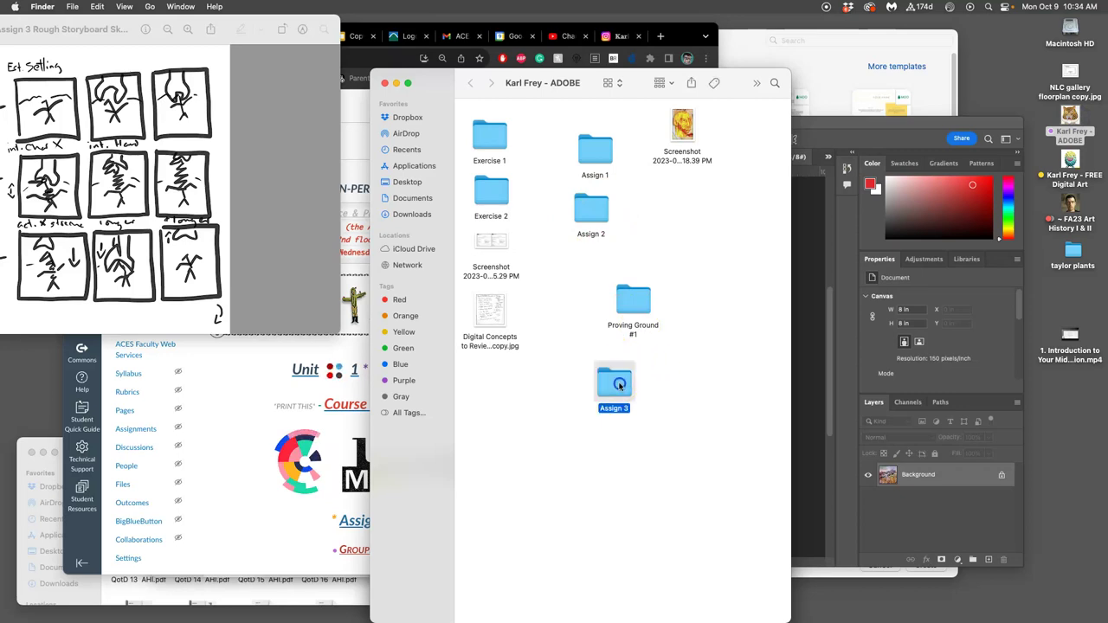
pyautogui.doubleClick(619, 386)
# - Check the full name of the Assignment #3 ASSETS file and open the Assignment #3 STAGE PSD in Photoshop
pyautogui.click(507, 148)
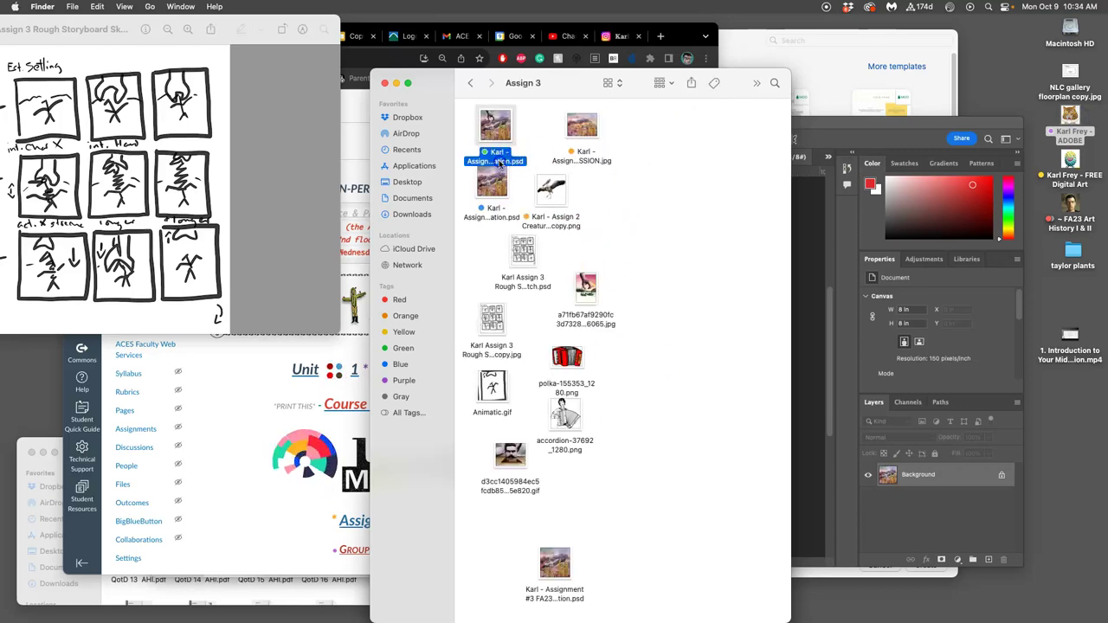
pyautogui.click(525, 156)
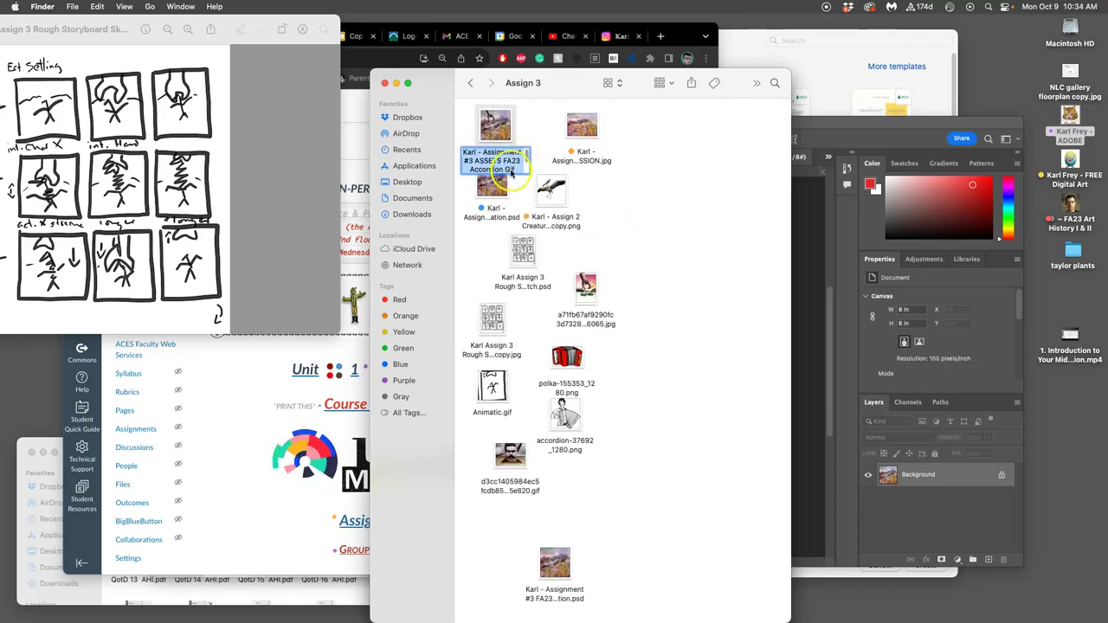
pyautogui.click(604, 177)
pyautogui.click(517, 218)
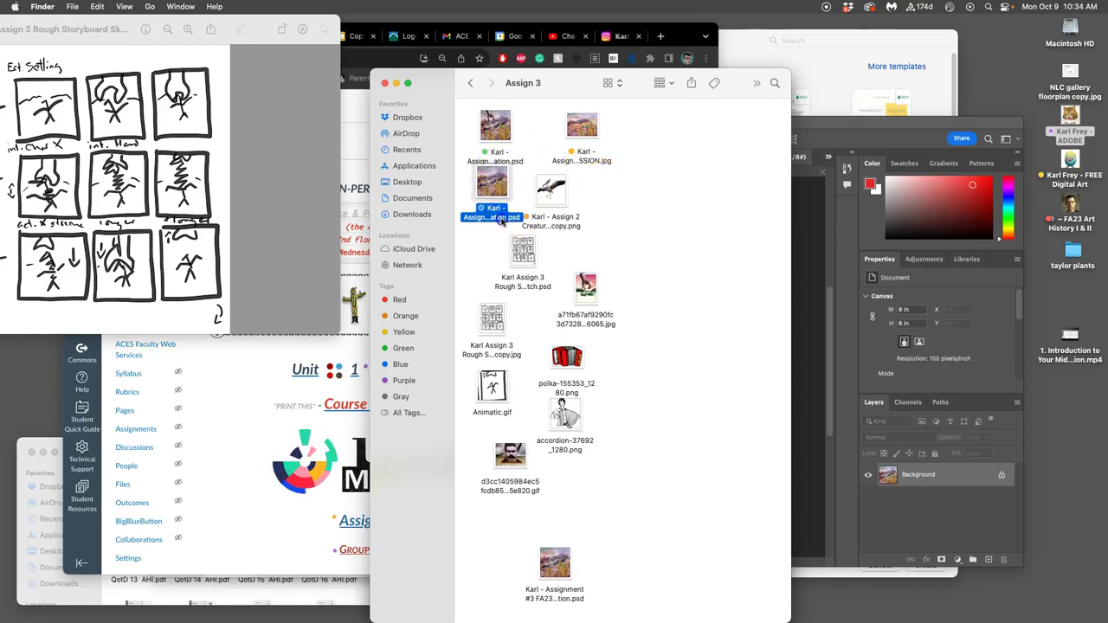
pyautogui.doubleClick(502, 222)
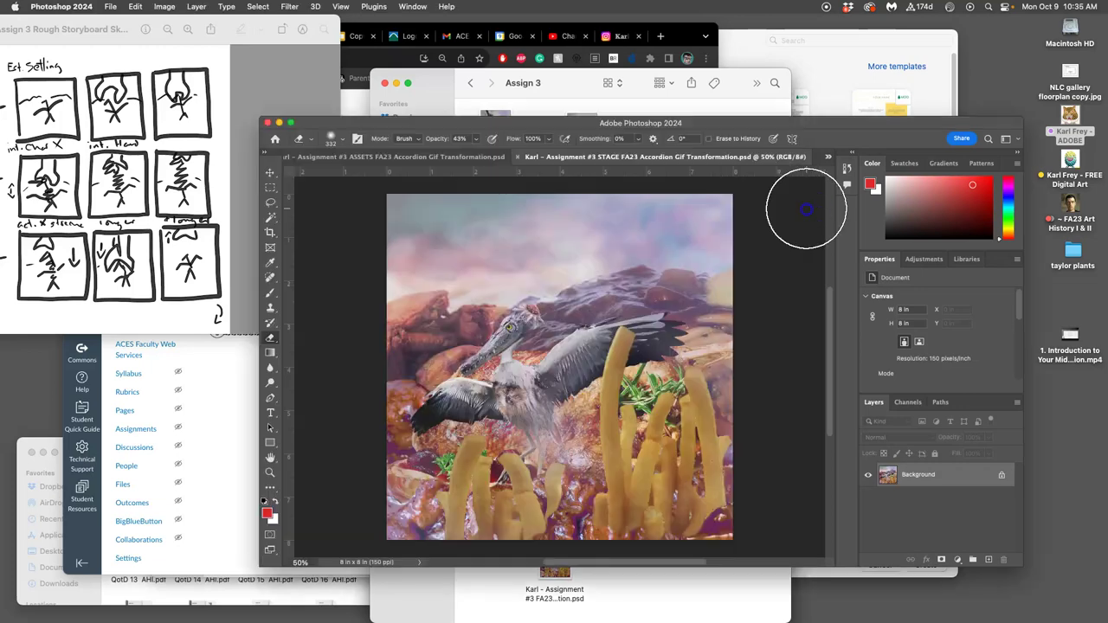
# - Enlarge the Photoshop window and compare the layered ASSETS document with the flattened STAGE document
pyautogui.click(415, 158)
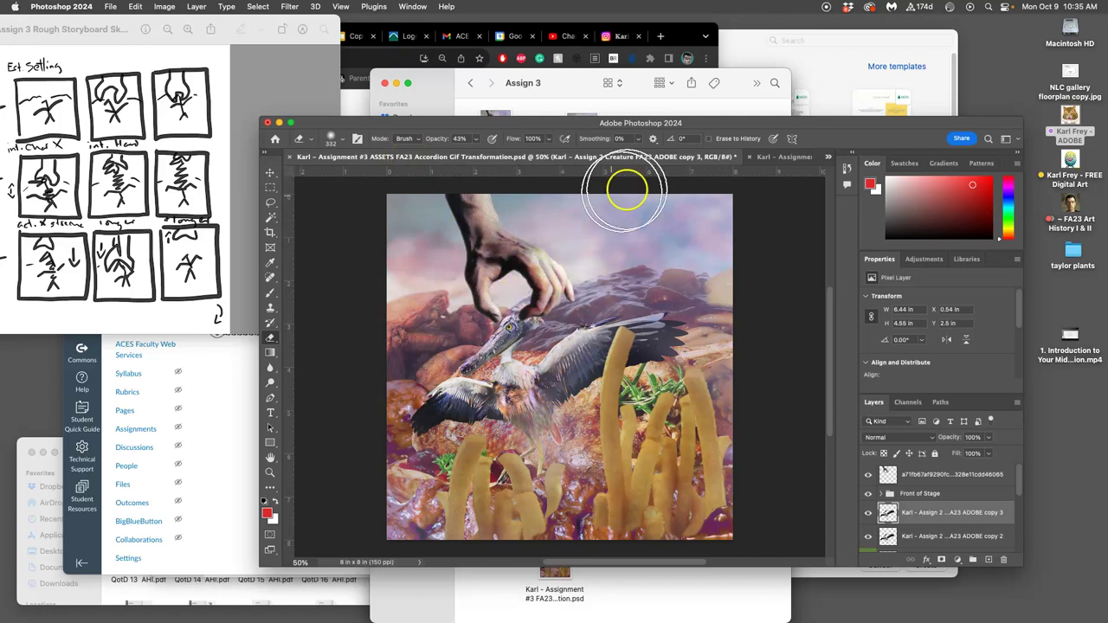
pyautogui.click(775, 158)
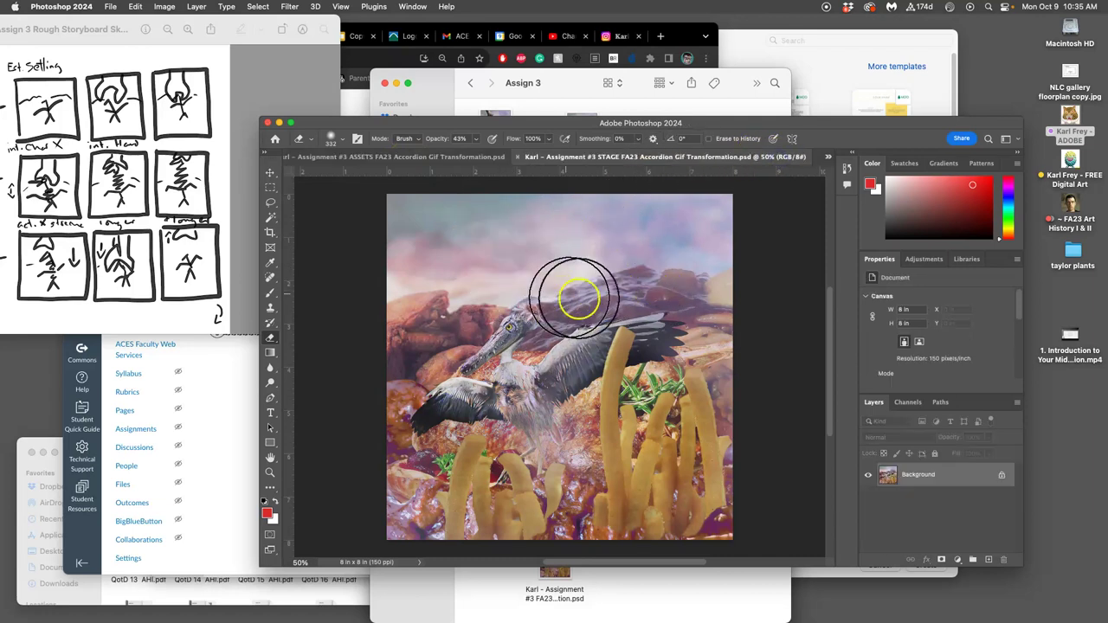
pyautogui.moveTo(611, 307)
pyautogui.mouseDown()
pyautogui.moveTo(651, 385)
pyautogui.moveTo(621, 368)
pyautogui.moveTo(655, 373)
pyautogui.mouseUp()
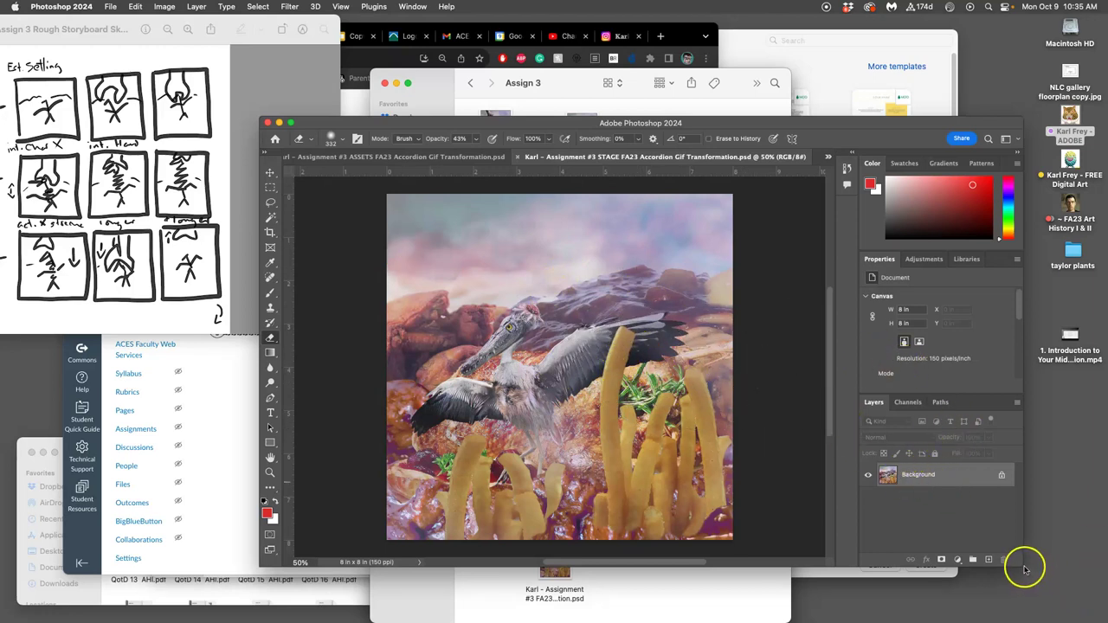
pyautogui.moveTo(1024, 569); pyautogui.dragTo(1080, 597)
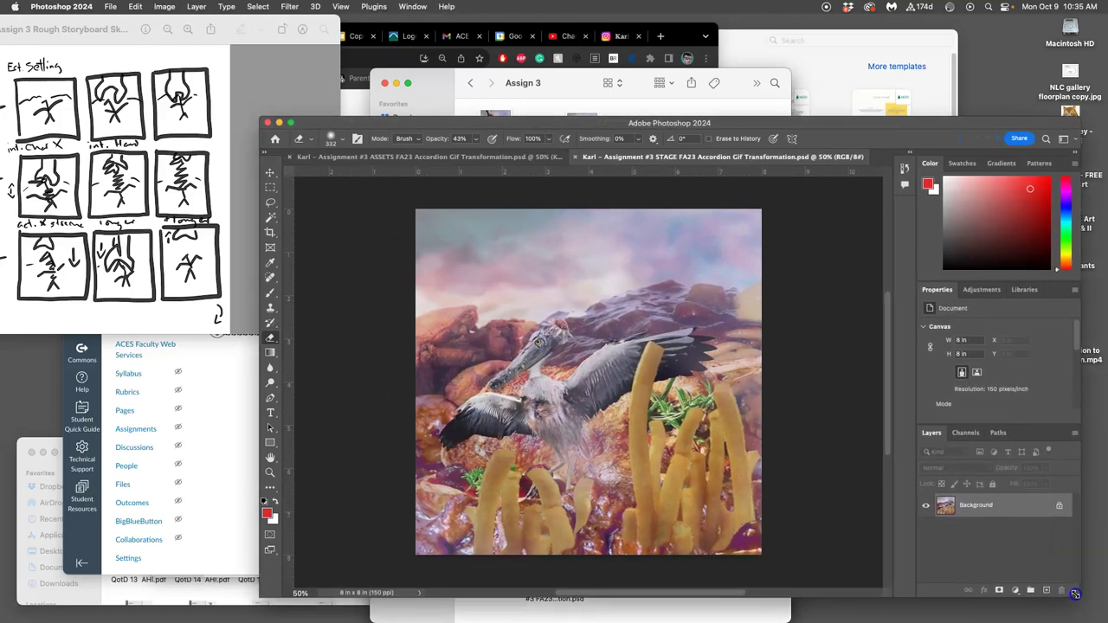
pyautogui.click(431, 159)
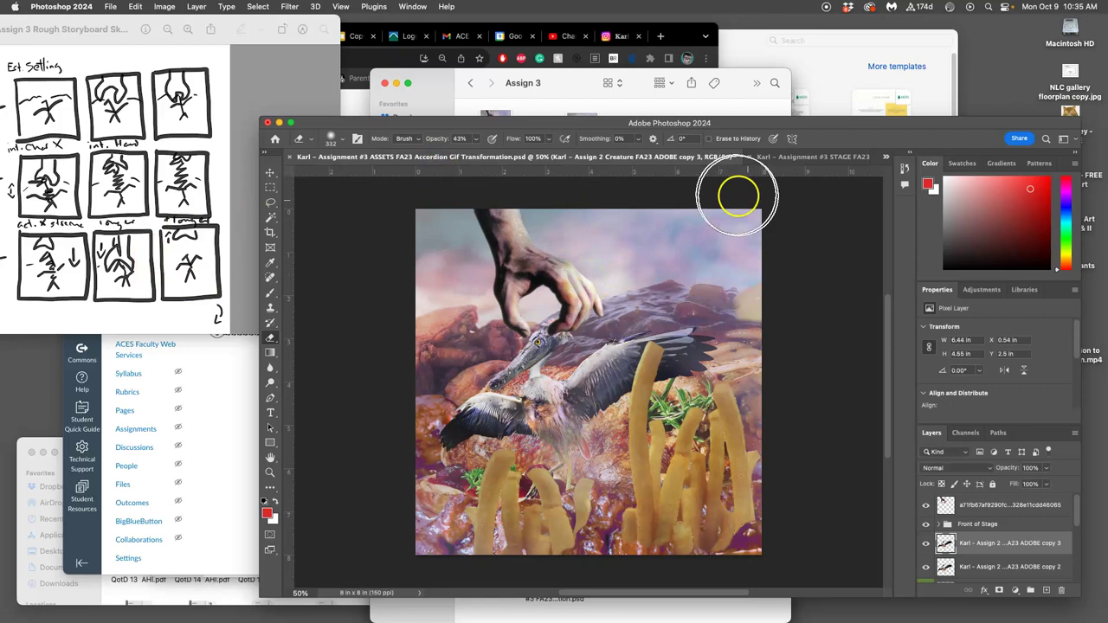
pyautogui.click(807, 158)
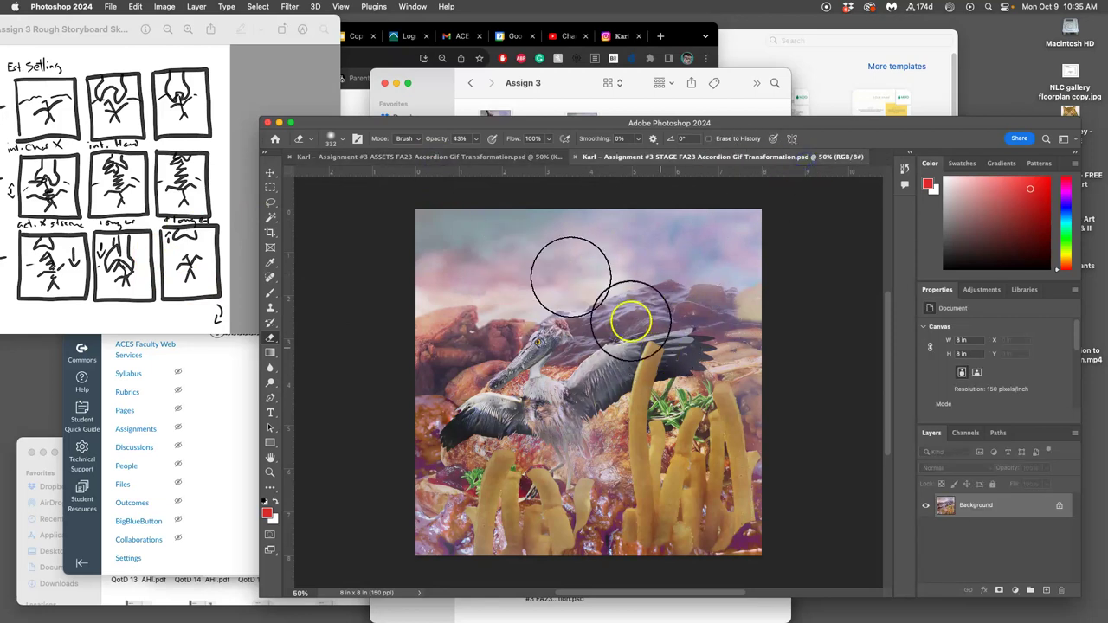
pyautogui.click(346, 157)
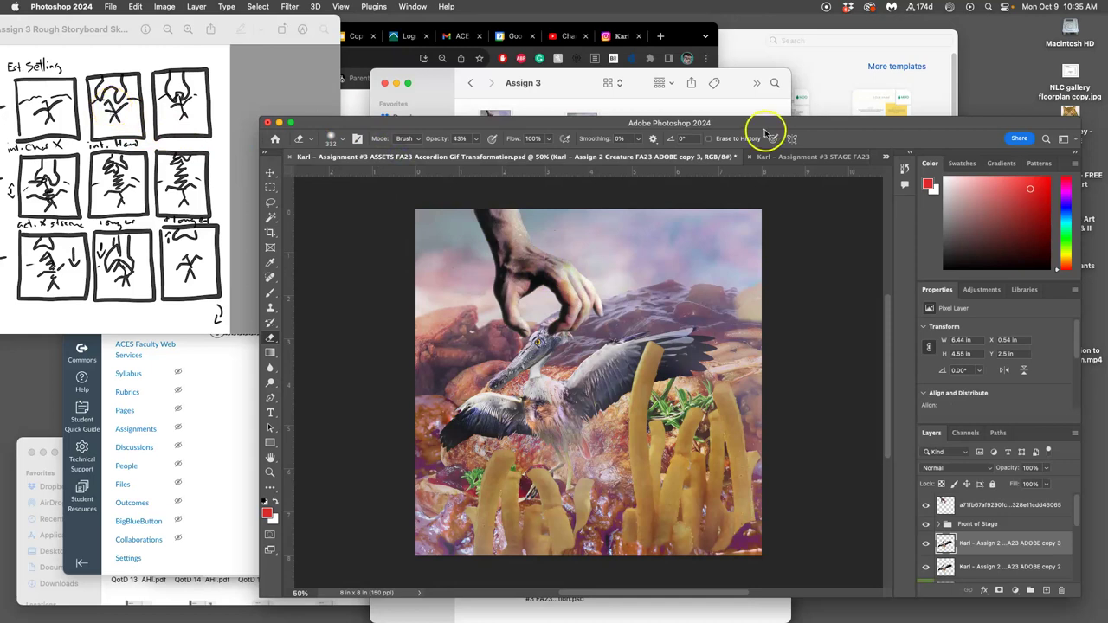
pyautogui.click(805, 158)
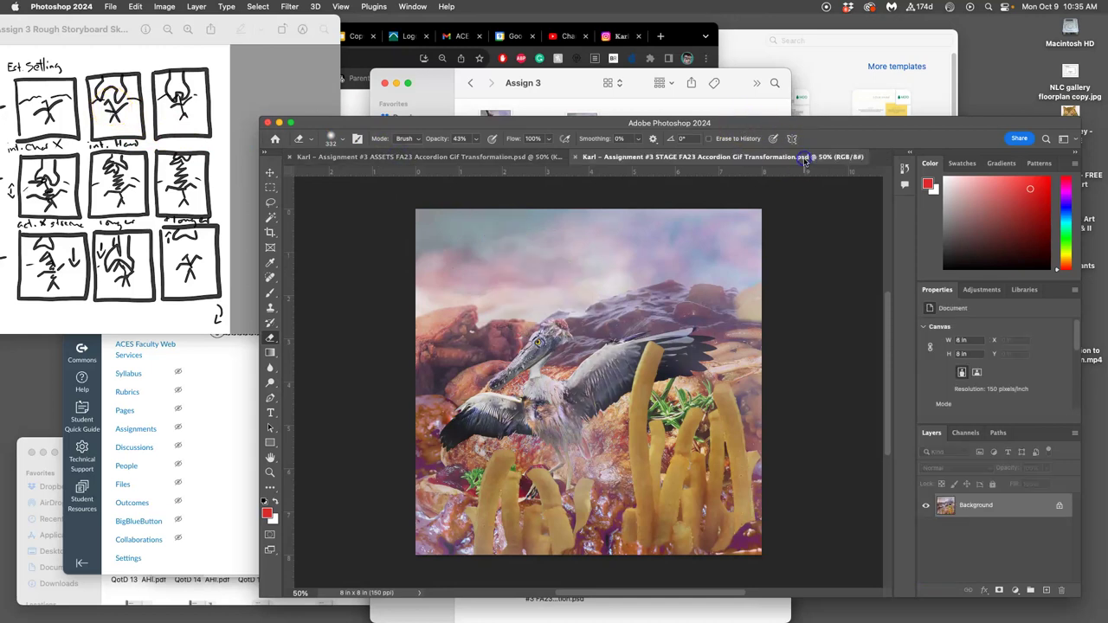
# - In the ASSETS document, hide the creature copy 3, creature copy 2 and hand layers, and enlarge the layer list
pyautogui.click(529, 158)
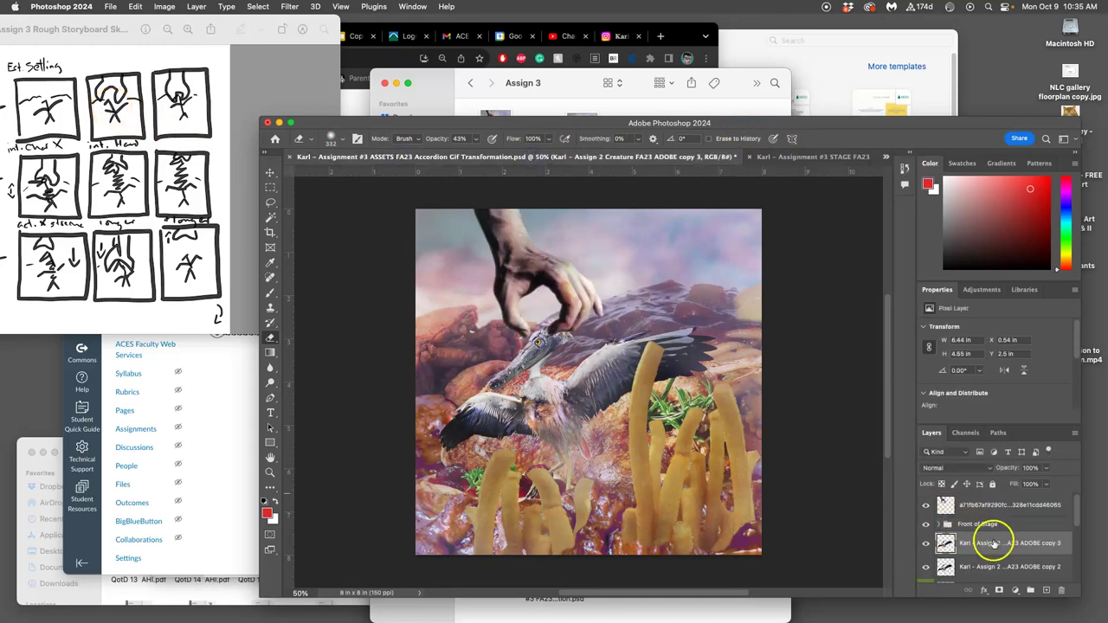
pyautogui.scroll(-5, 991, 541)
pyautogui.scroll(5, 992, 543)
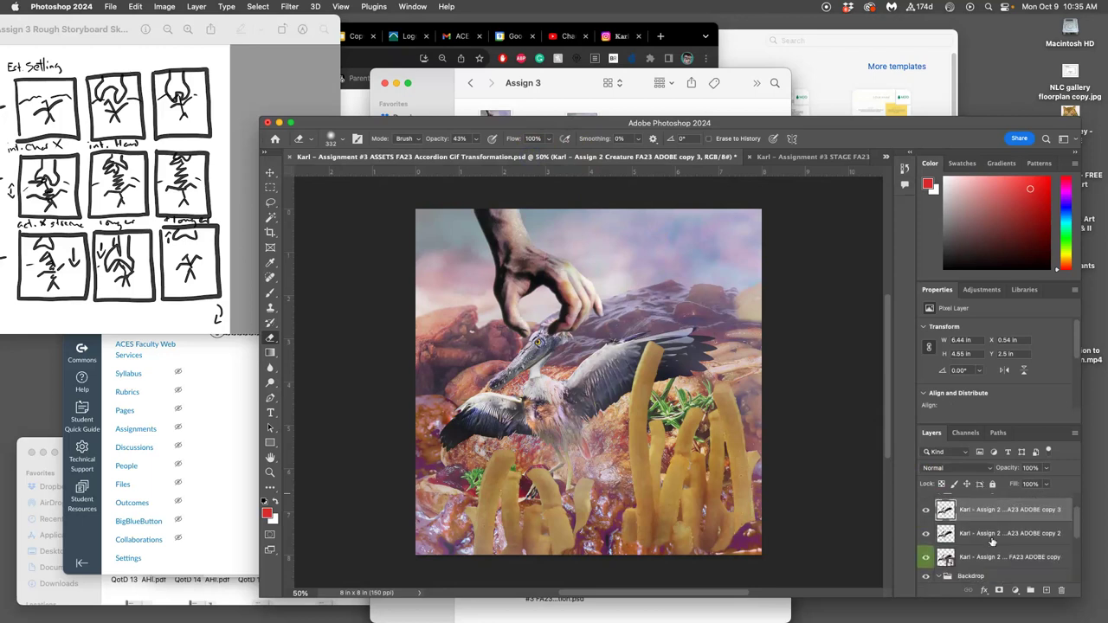
pyautogui.click(926, 543)
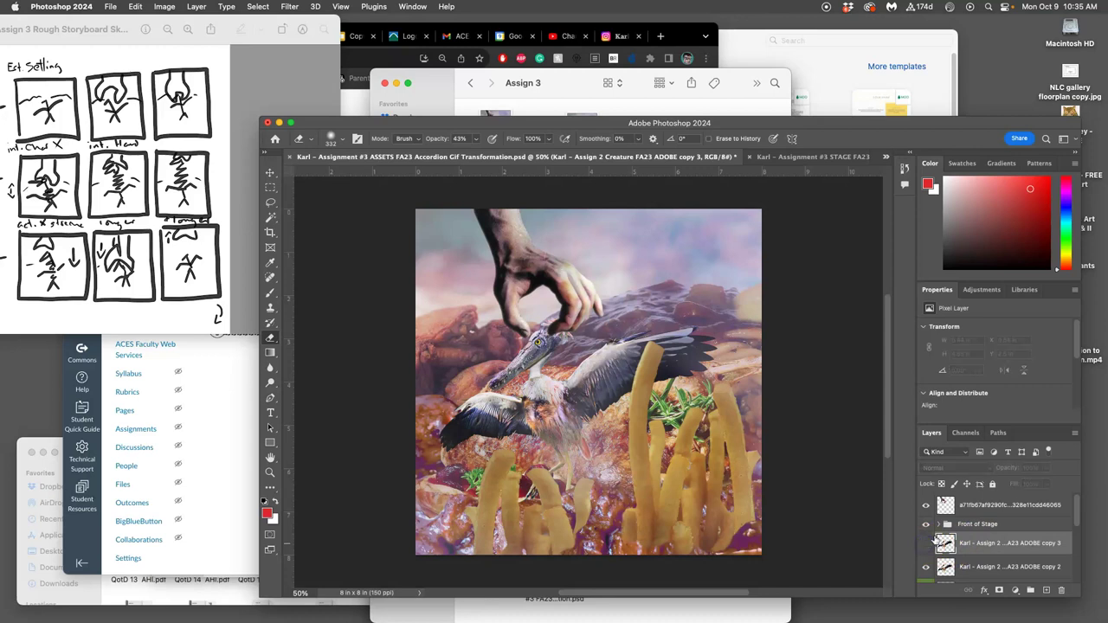
pyautogui.scroll(-3, 930, 537)
pyautogui.scroll(1, 935, 532)
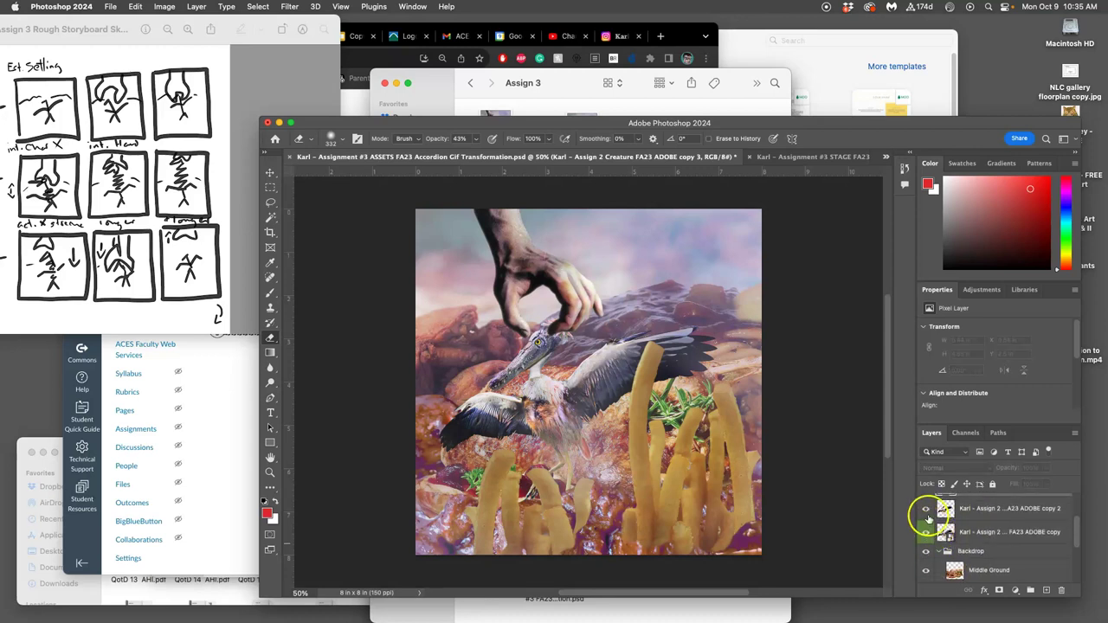
pyautogui.click(926, 510)
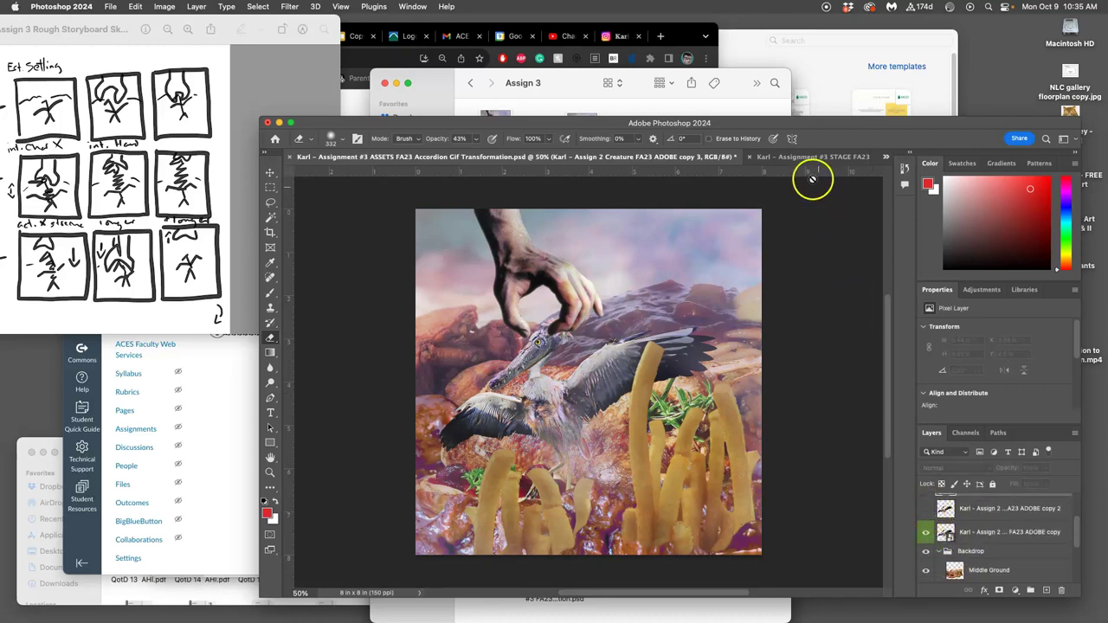
pyautogui.scroll(3, 963, 517)
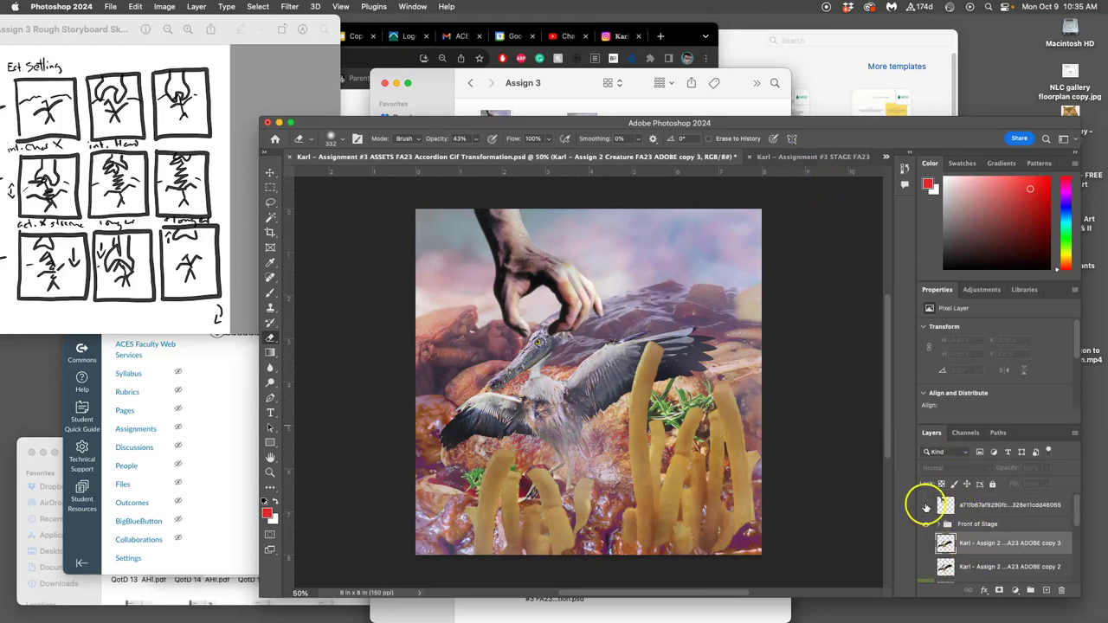
pyautogui.click(926, 505)
pyautogui.moveTo(987, 426); pyautogui.dragTo(989, 354)
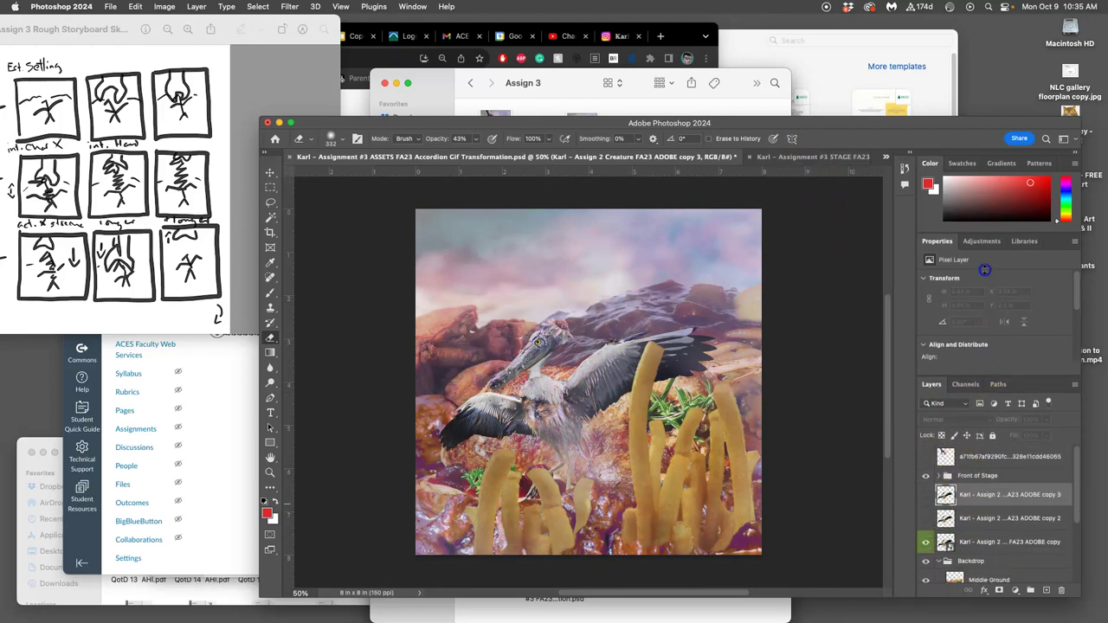
# - Compare the ASSETS document with the STAGE document and make the hand layer in ASSETS visible again
pyautogui.click(792, 157)
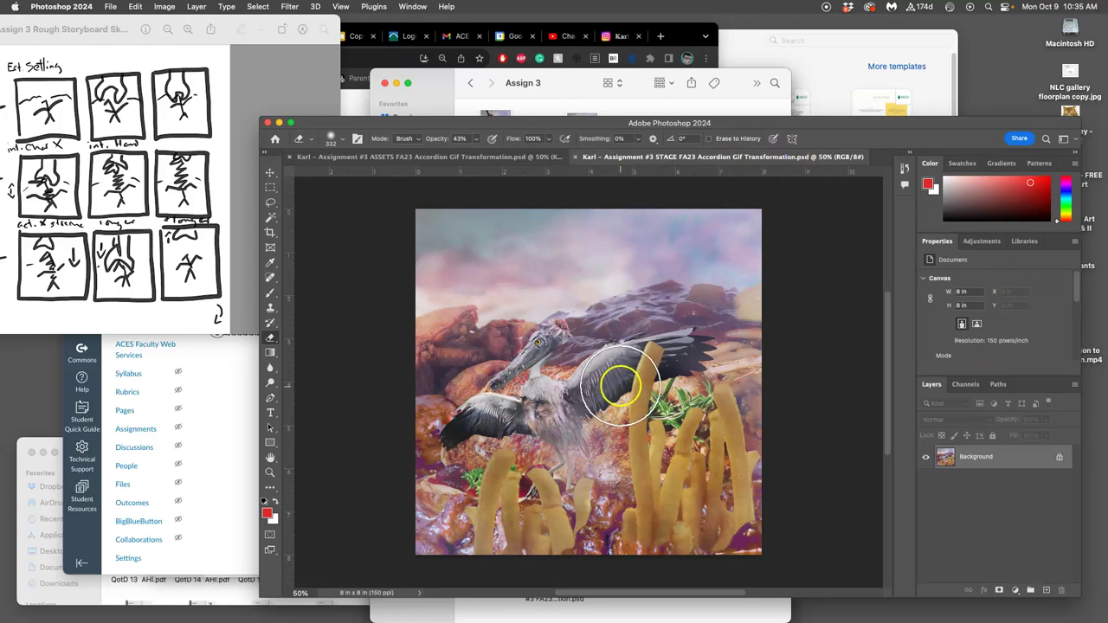
pyautogui.click(489, 157)
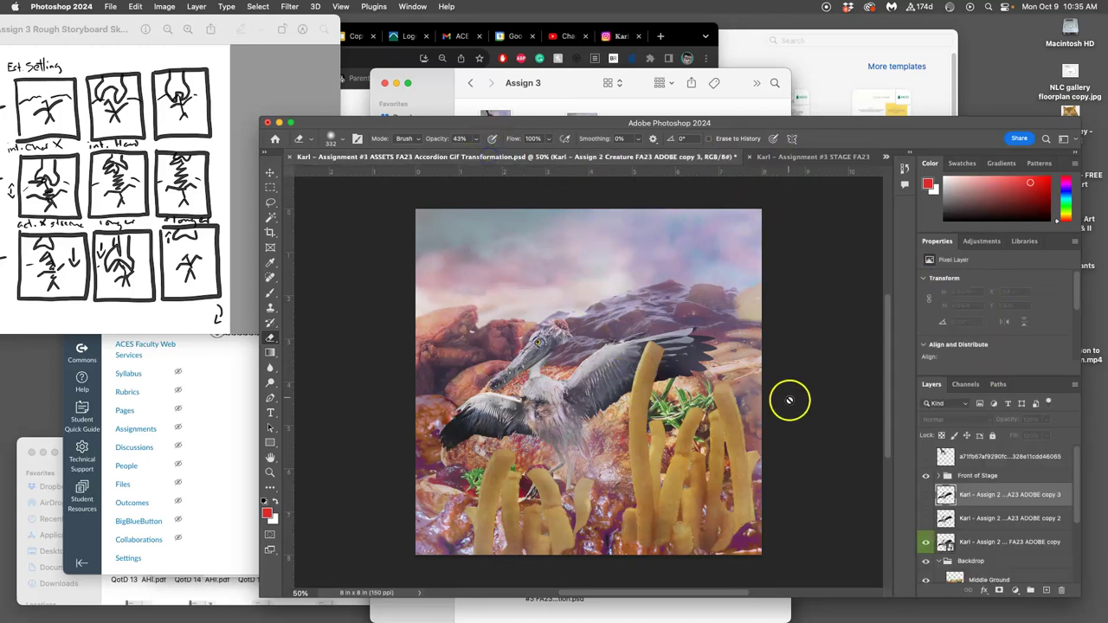
pyautogui.click(927, 456)
pyautogui.click(928, 456)
pyautogui.click(927, 457)
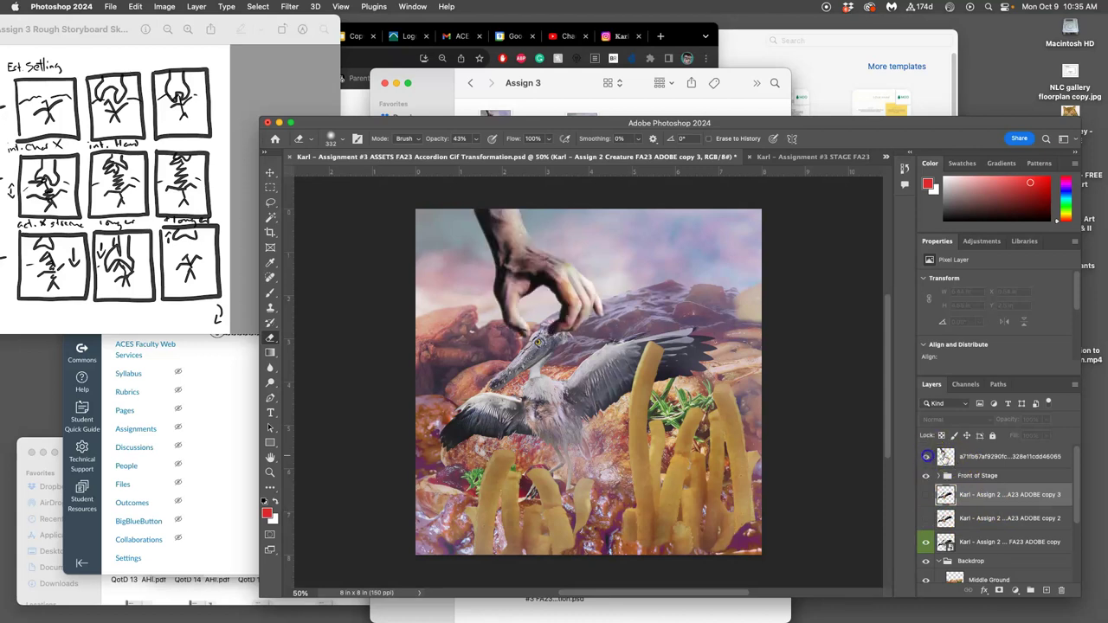
# - Move the hand layer up to about X 0.34 in, Y -3.25 in, leaving only the fingertips inside the canvas
pyautogui.click(979, 458)
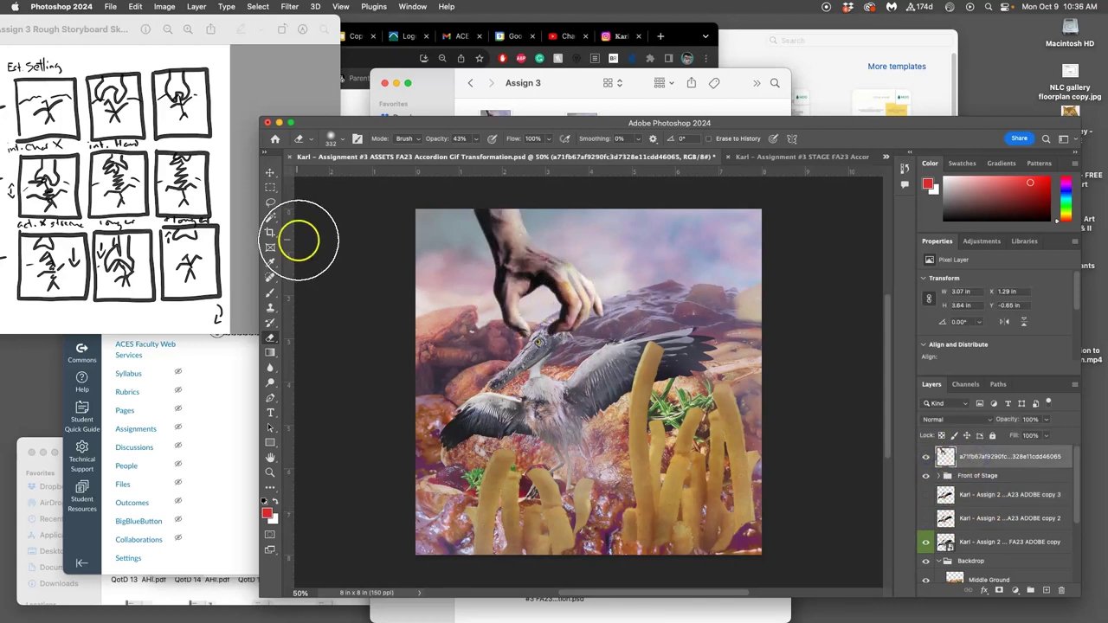
pyautogui.click(270, 174)
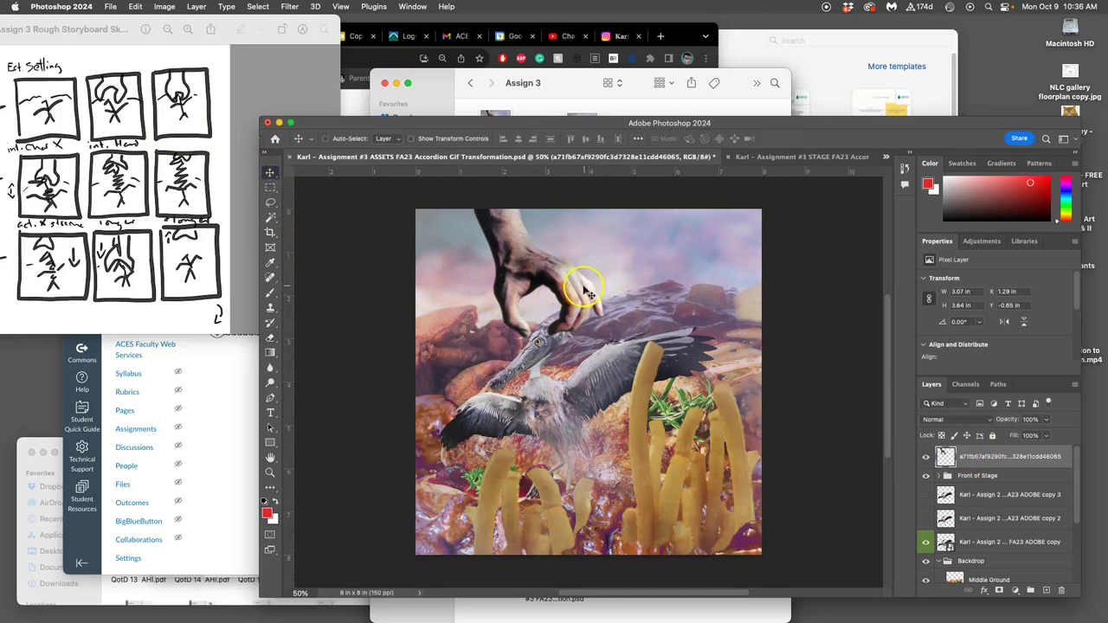
pyautogui.moveTo(571, 298); pyautogui.dragTo(532, 205)
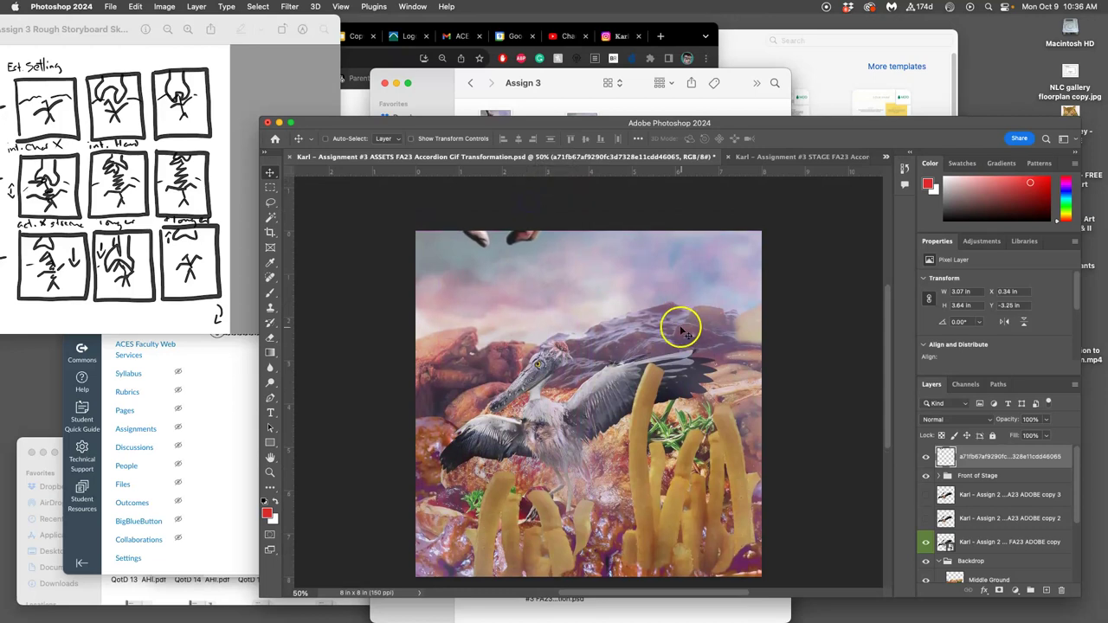
pyautogui.scroll(-2, 681, 330)
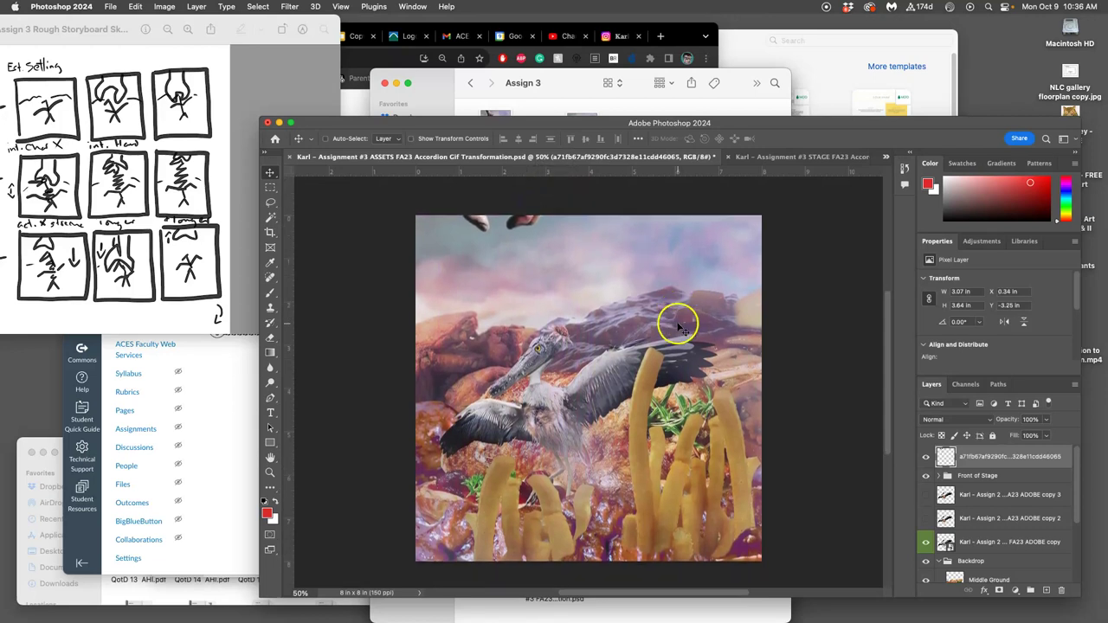
# - Hide the hand layer, show the creature copy 2 layer and select it
pyautogui.click(972, 543)
pyautogui.click(926, 518)
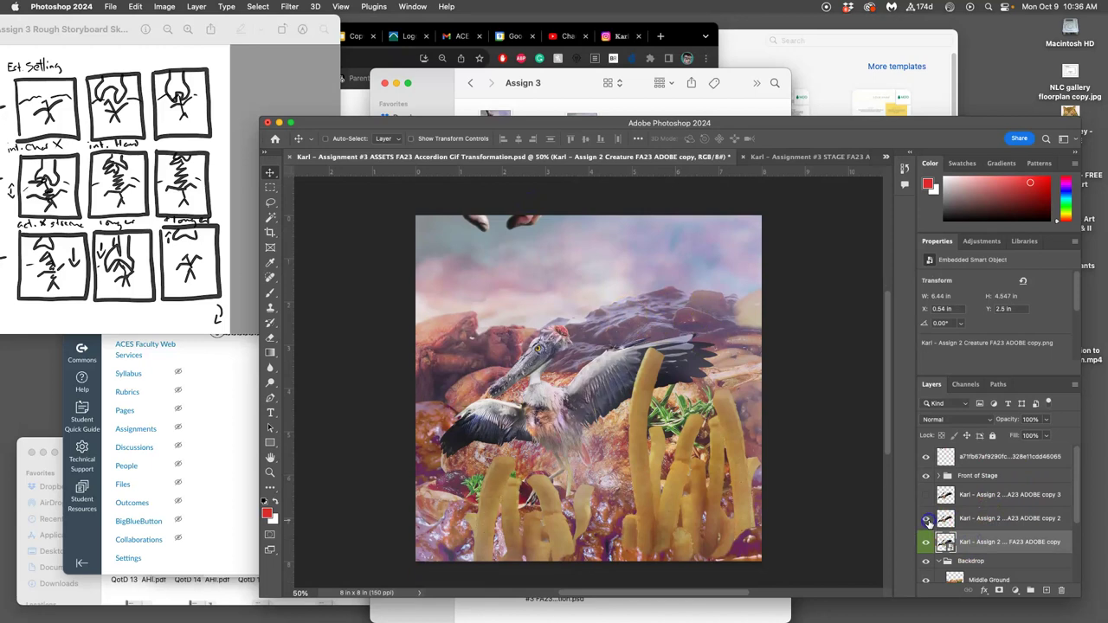
pyautogui.click(982, 519)
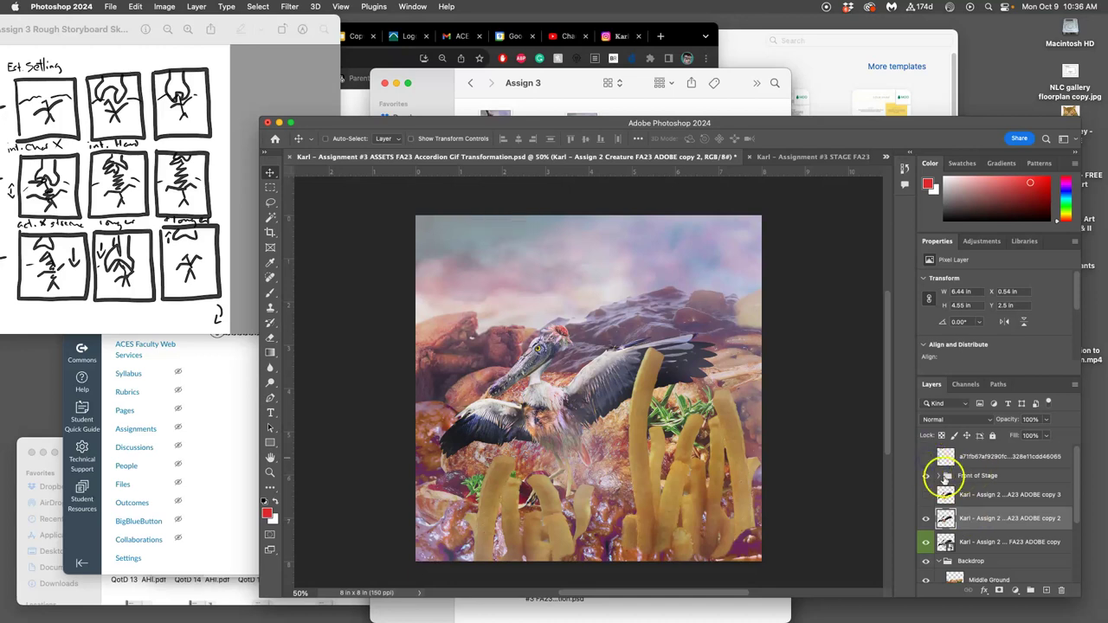
# - Check the STAGE document against the ASSETS document and open the editing history of ASSETS
pyautogui.click(814, 157)
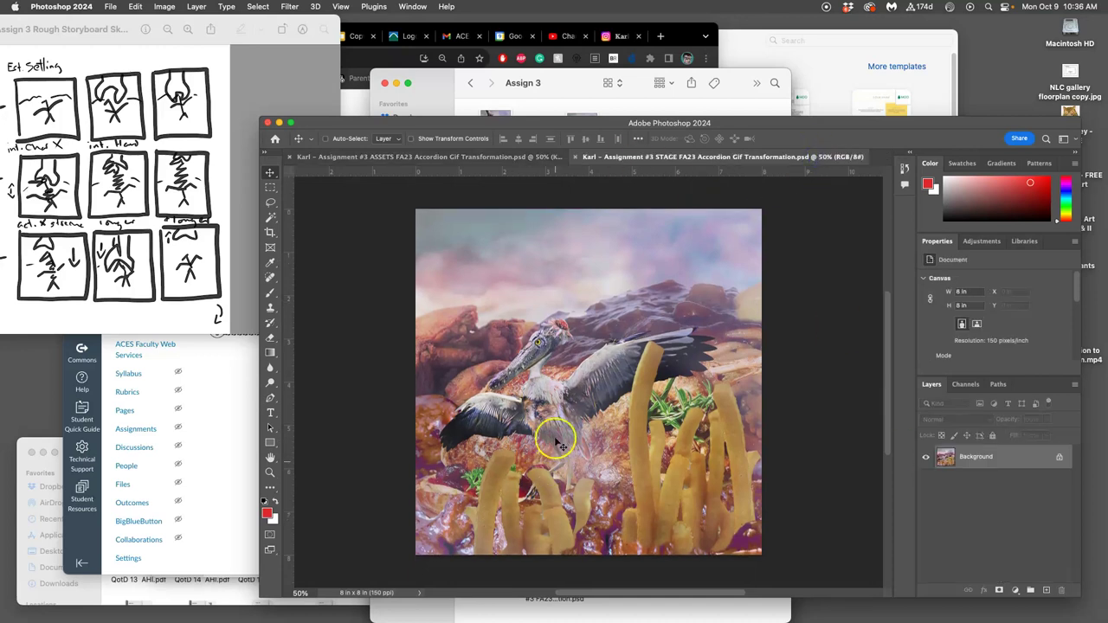
pyautogui.click(515, 157)
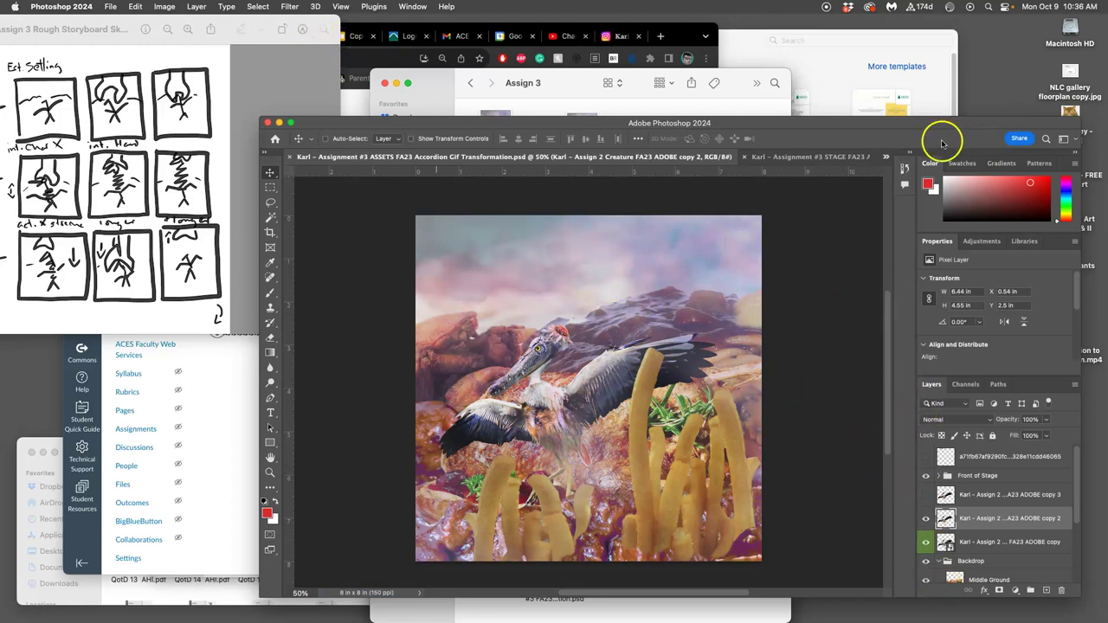
pyautogui.click(904, 170)
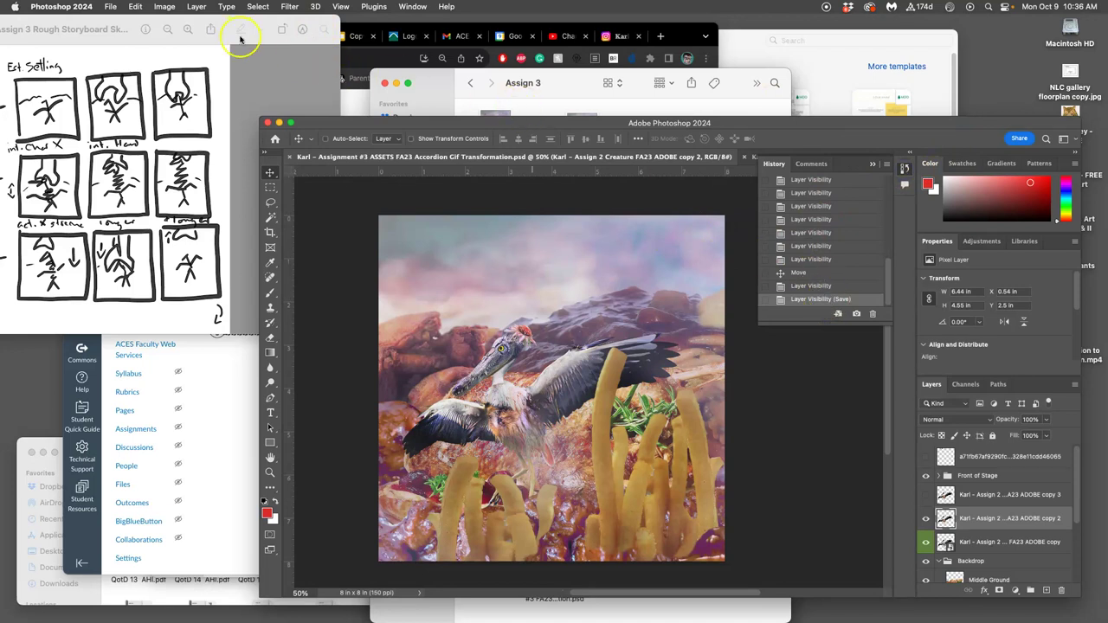
# - Flatten the ASSETS image, discarding its hidden layers, and copy the entire canvas
pyautogui.click(197, 7)
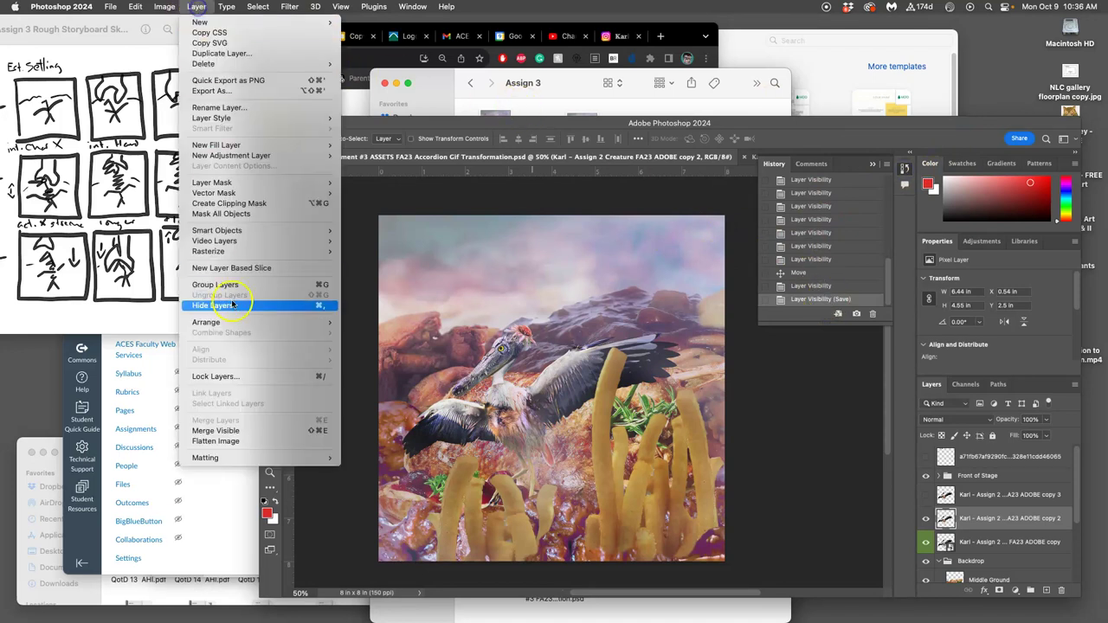
pyautogui.click(246, 440)
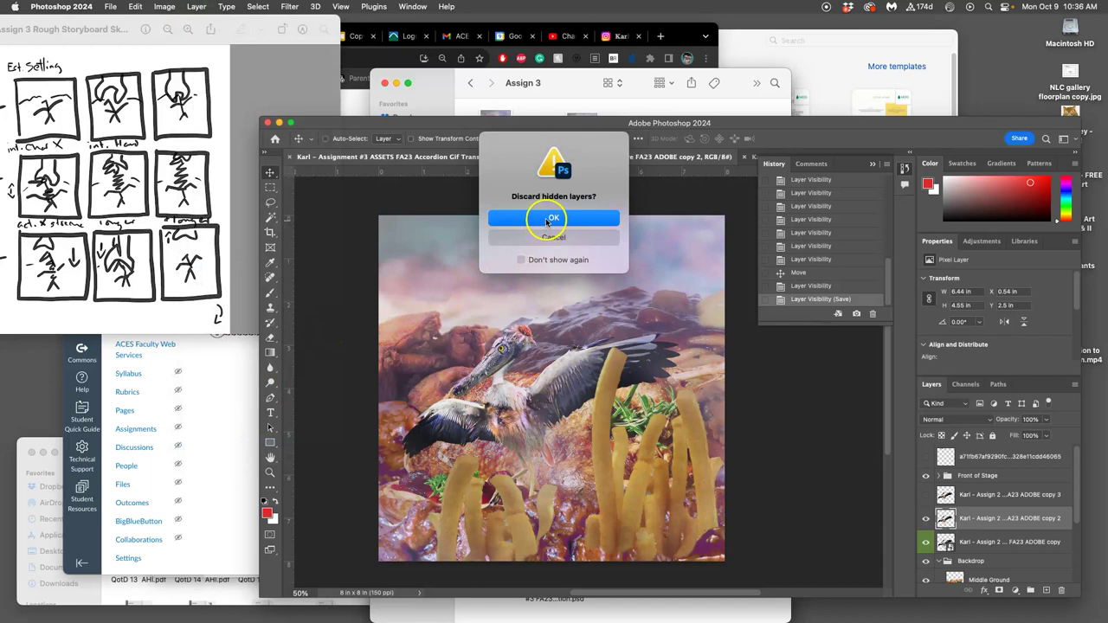
pyautogui.click(549, 219)
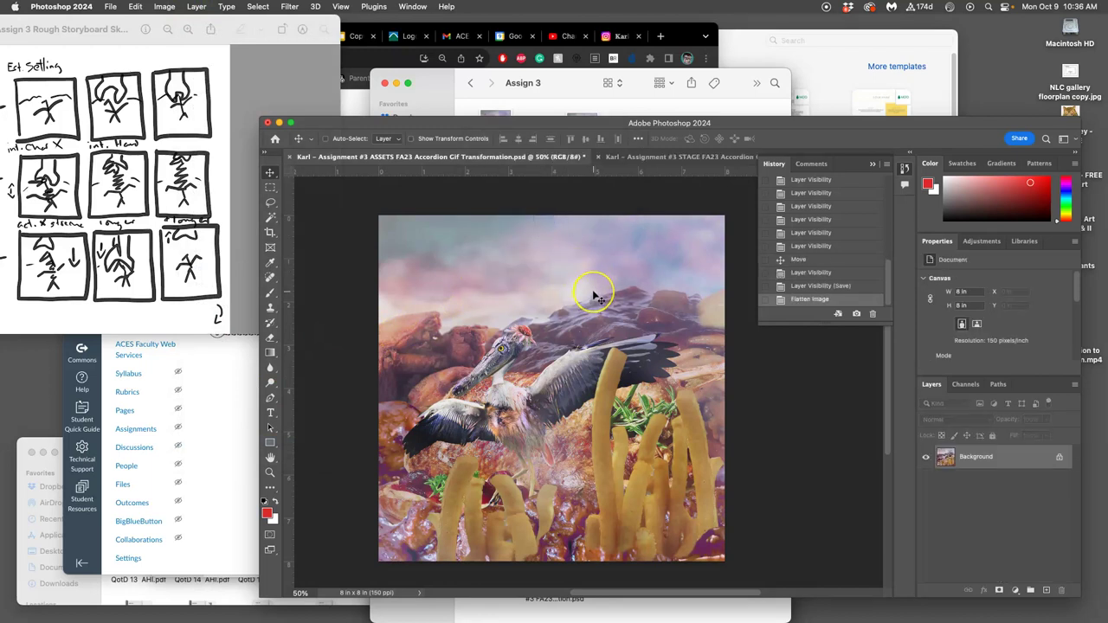
pyautogui.press('super+a')
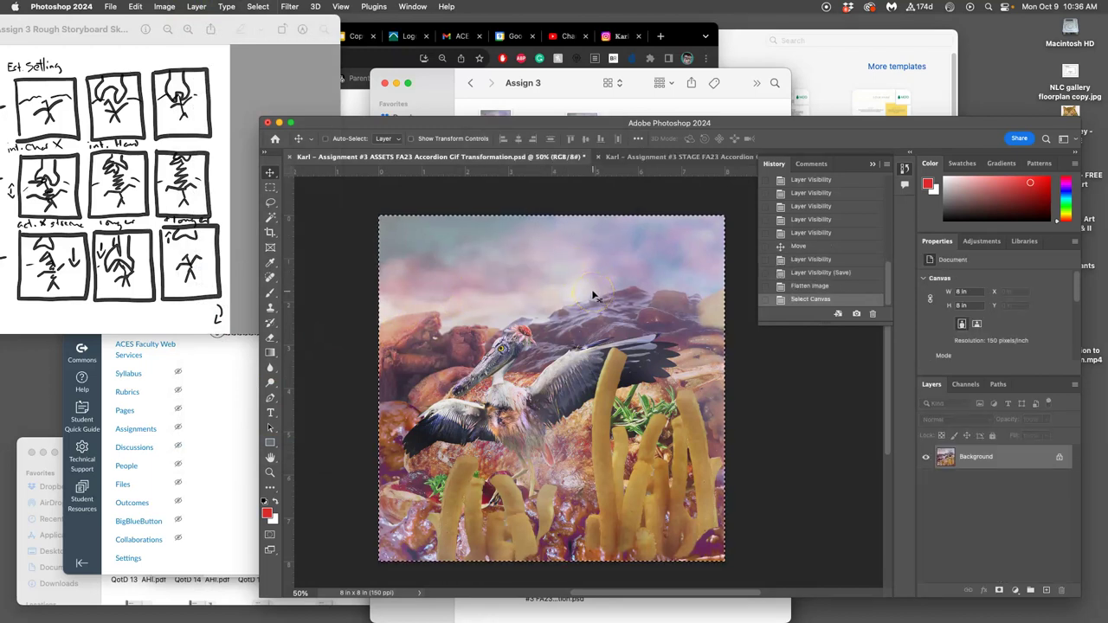
pyautogui.press('super+c')
# - Revert ASSETS to its saved Layer Visibility history state and paste the flattened copy into the STAGE document
pyautogui.click(693, 277)
pyautogui.click(807, 274)
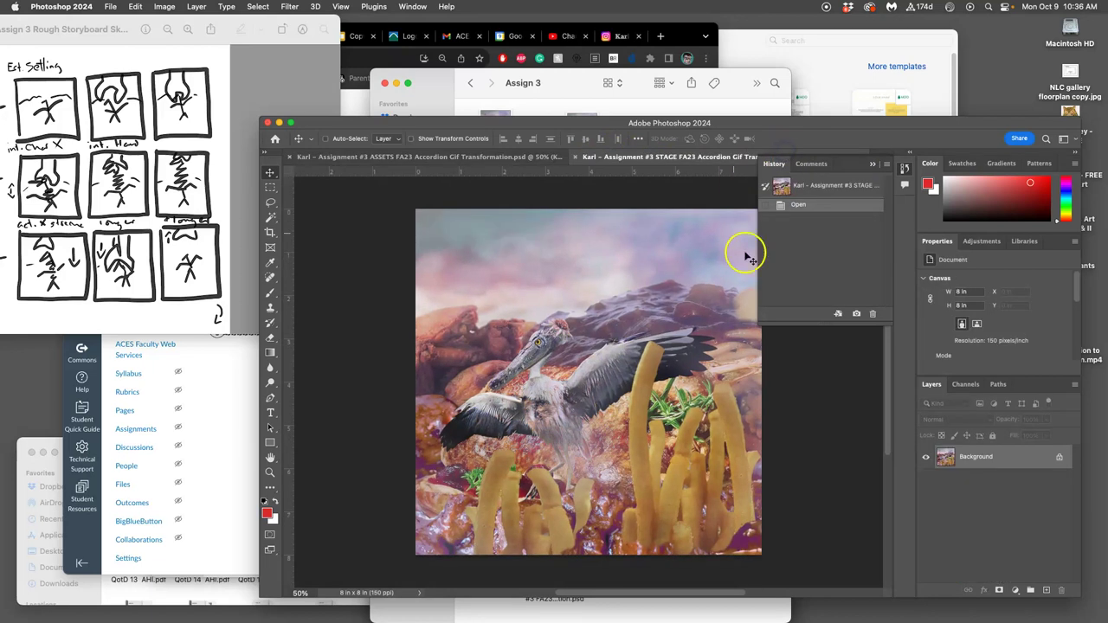
pyautogui.press('super+v')
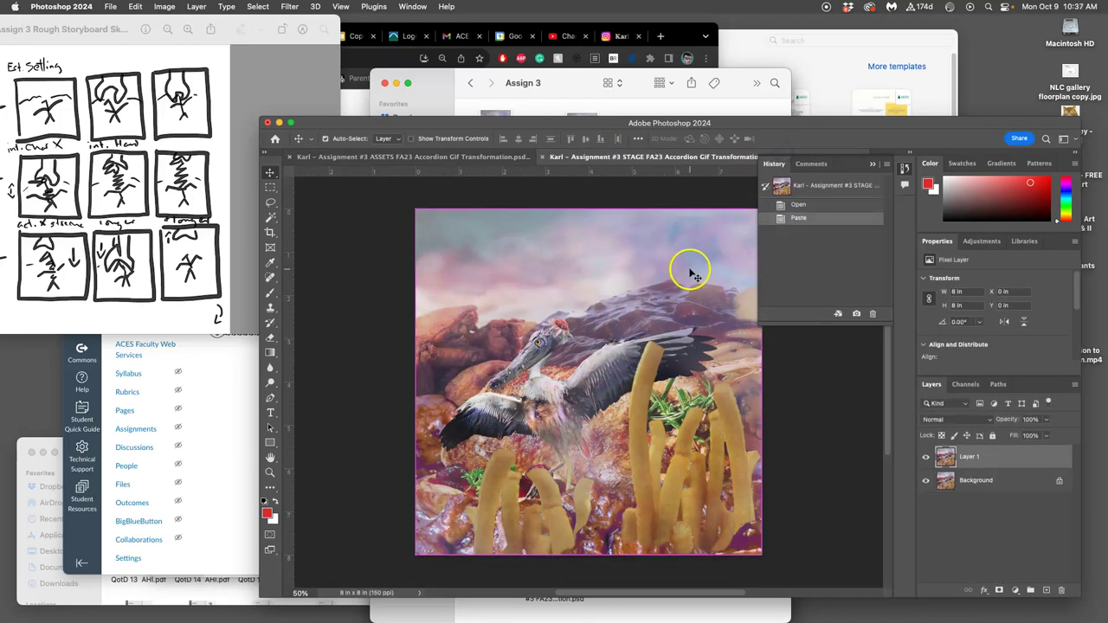
# - Toggle the Background layer's visibility in STAGE to compare it with the pasted layer, and delete the Background layer
pyautogui.click(925, 482)
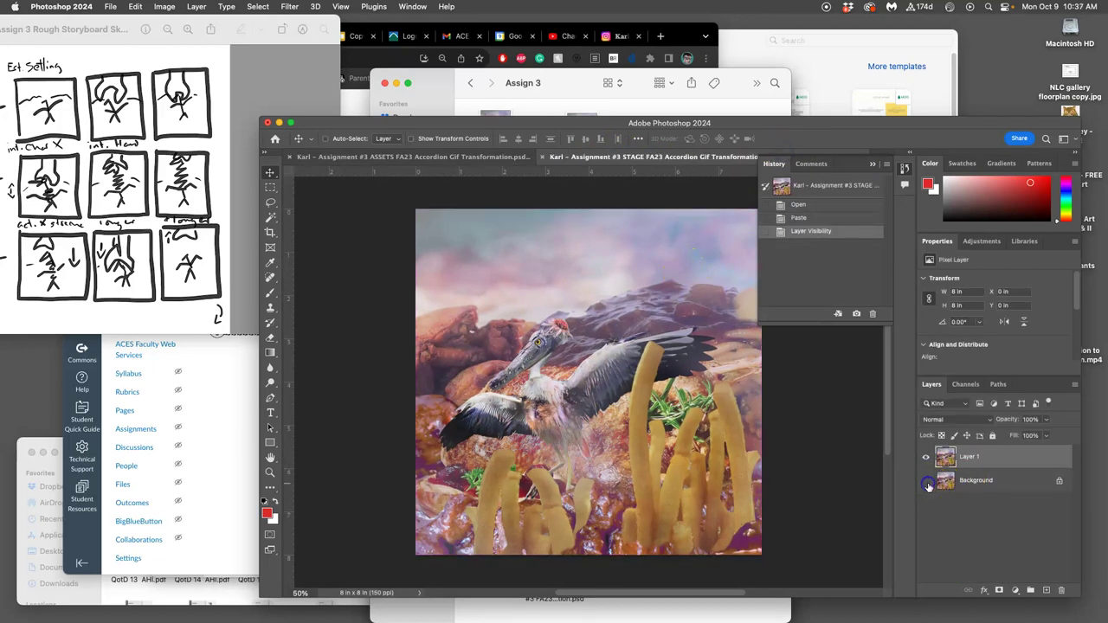
pyautogui.click(926, 482)
pyautogui.click(925, 481)
pyautogui.click(926, 481)
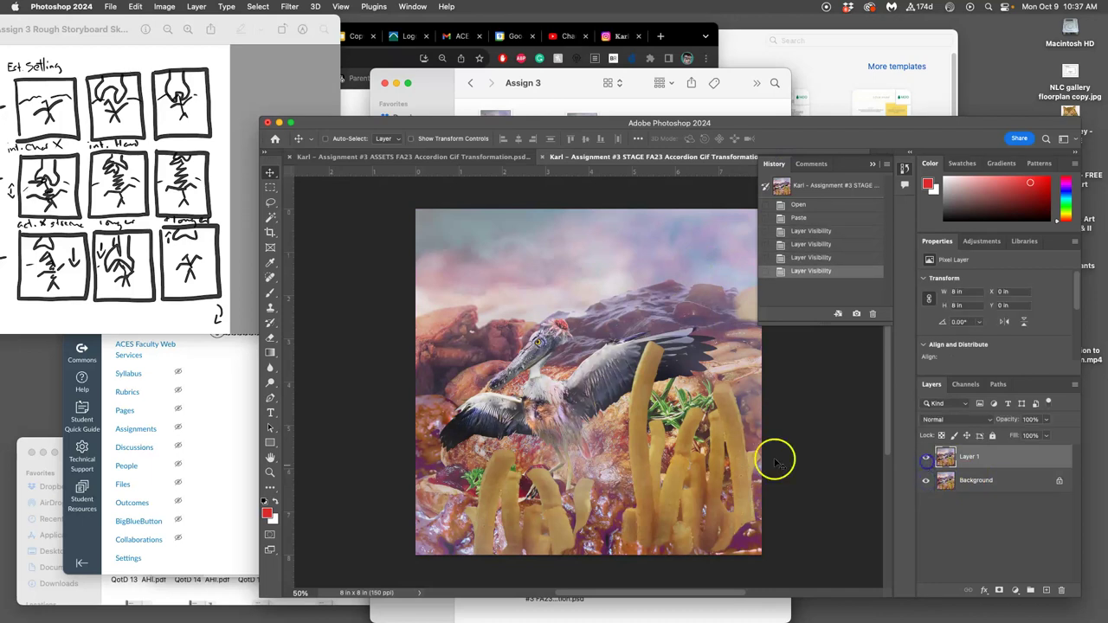
pyautogui.click(976, 479)
pyautogui.press('Delete')
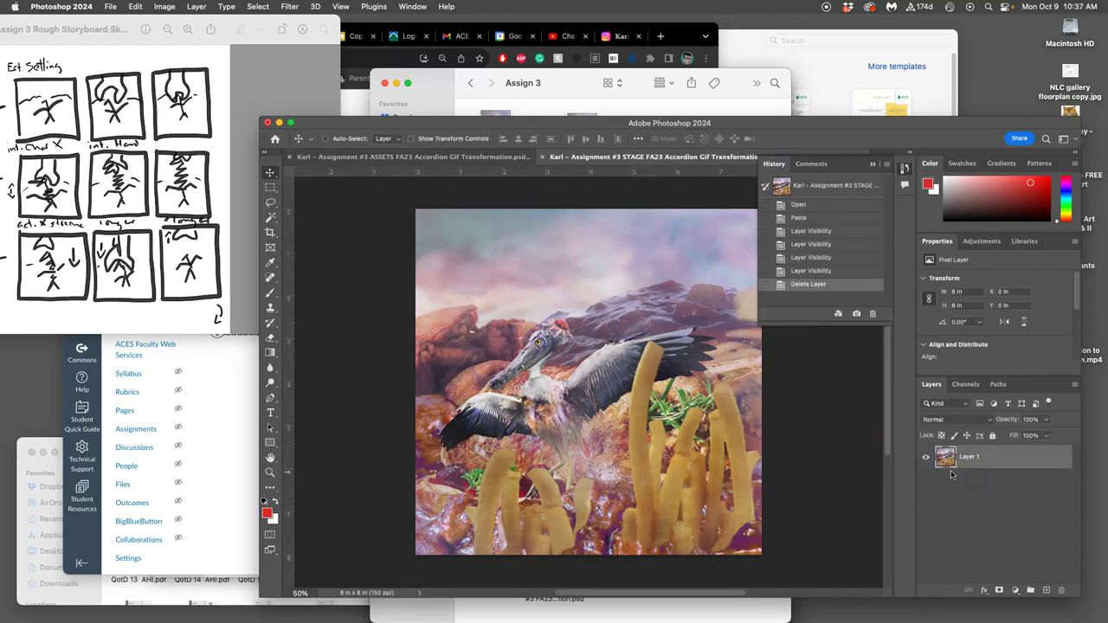
# - Return to the ASSETS document at its saved Layer Visibility history state and widen the Photoshop window
pyautogui.click(498, 158)
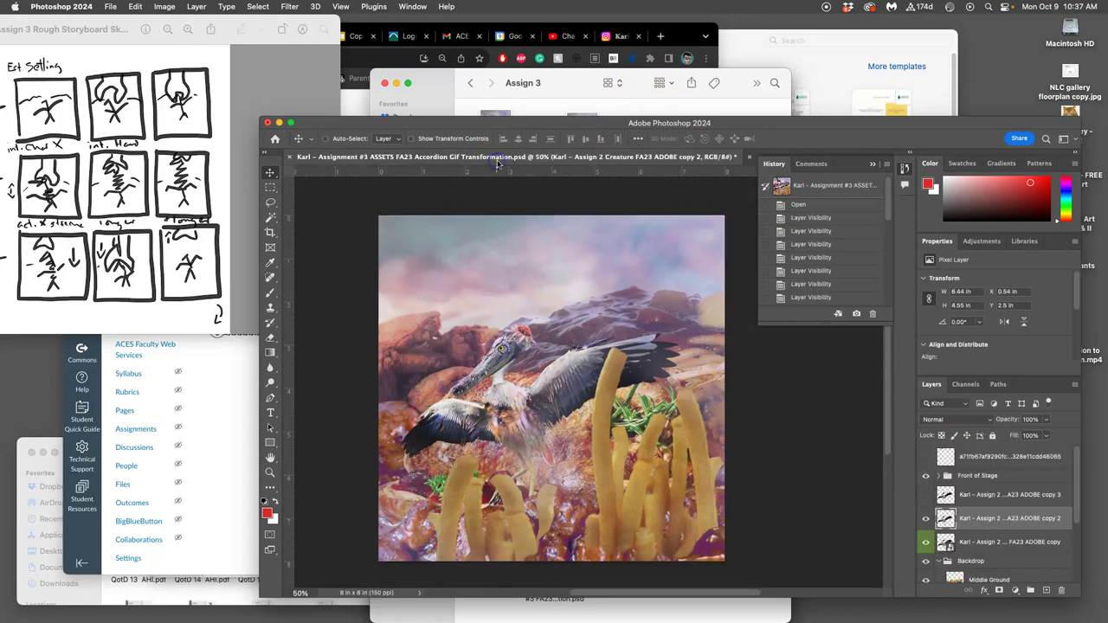
pyautogui.scroll(-3, 806, 277)
pyautogui.click(807, 273)
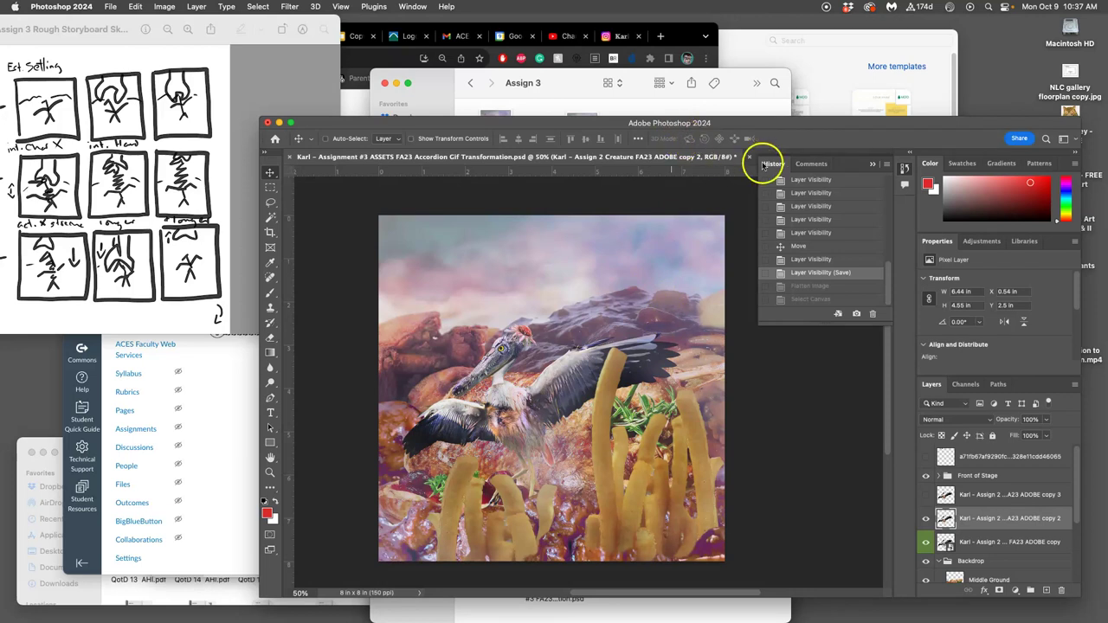
pyautogui.hscroll(3, 706, 205)
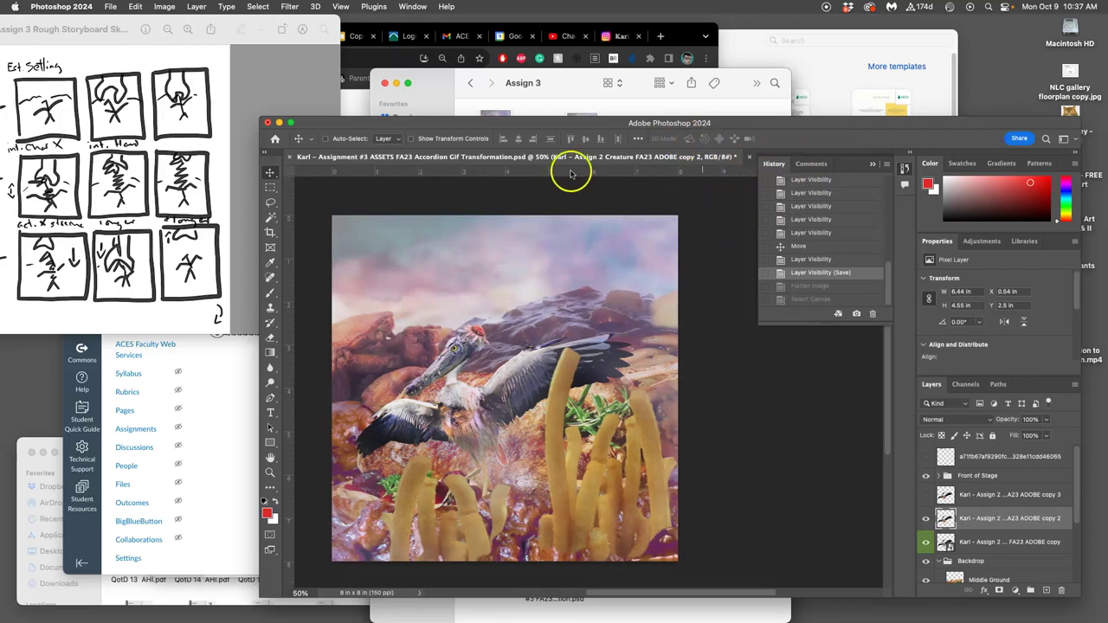
pyautogui.moveTo(259, 205); pyautogui.dragTo(205, 205)
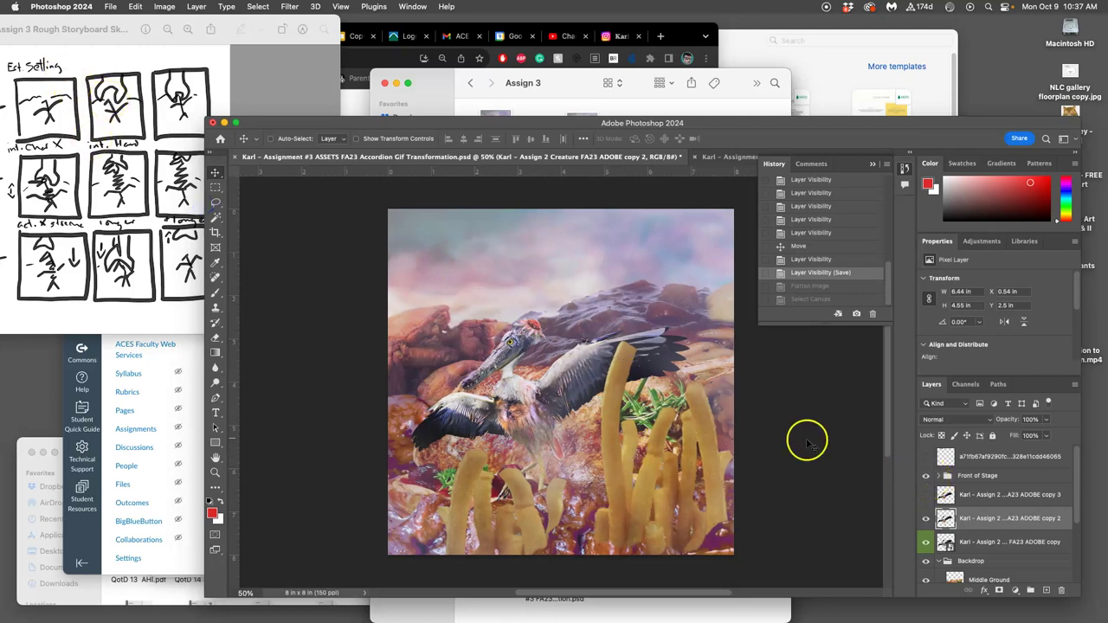
# - Show the hand layer in ASSETS and delete the hidden creature copy 3 layer
pyautogui.click(926, 456)
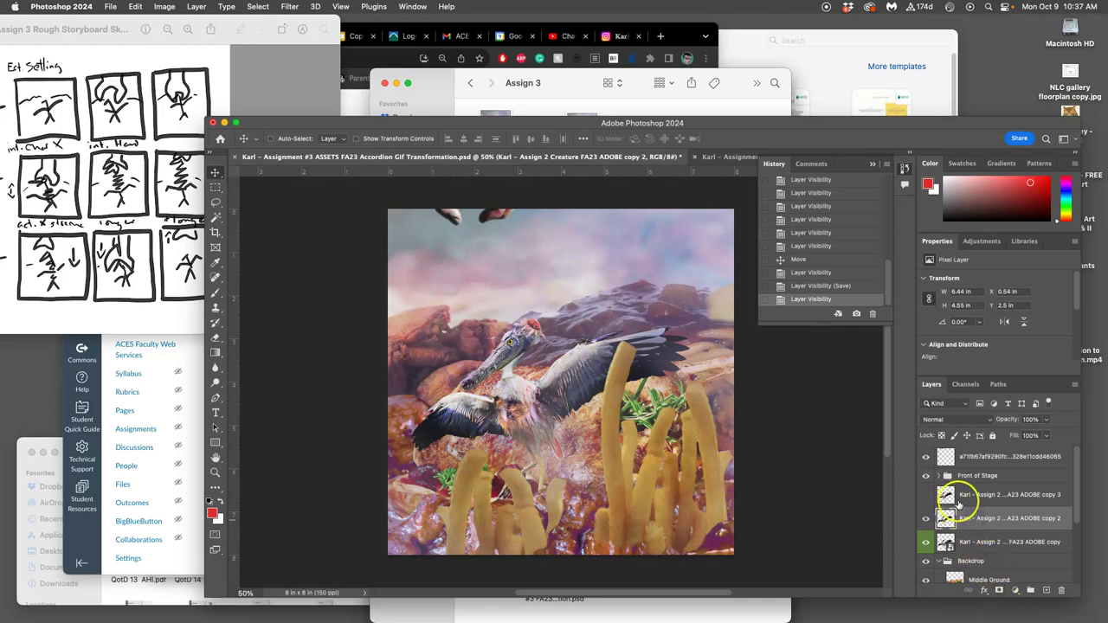
pyautogui.click(967, 494)
pyautogui.press('Delete')
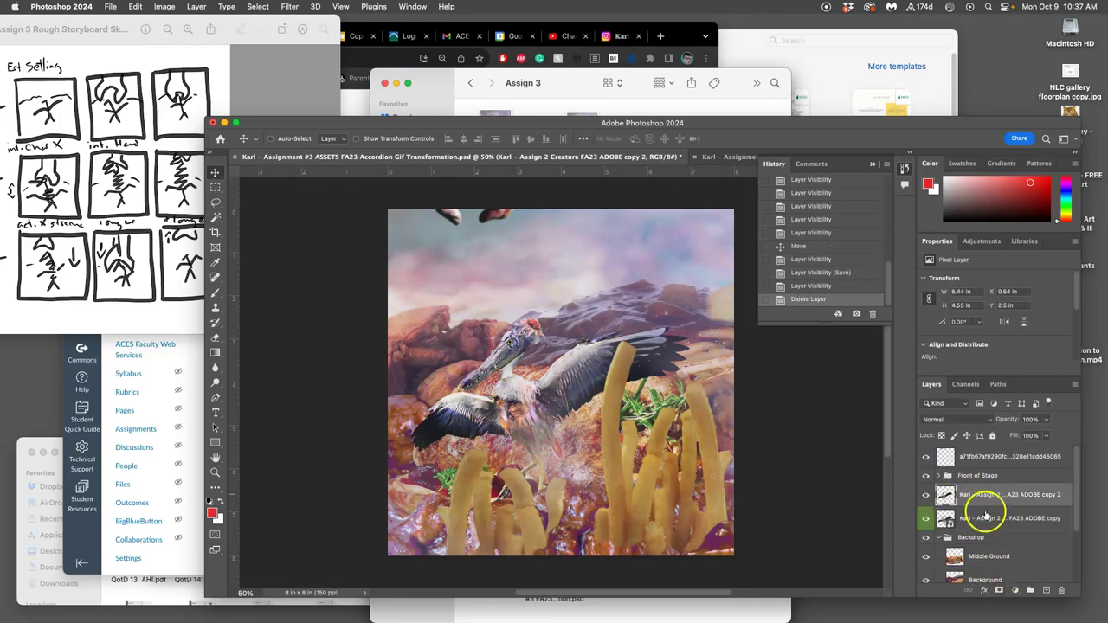
# - Duplicate the creature copy 2 layer and hide the two creature layers beneath the duplicate
pyautogui.hotkey('ctrl', 'j')
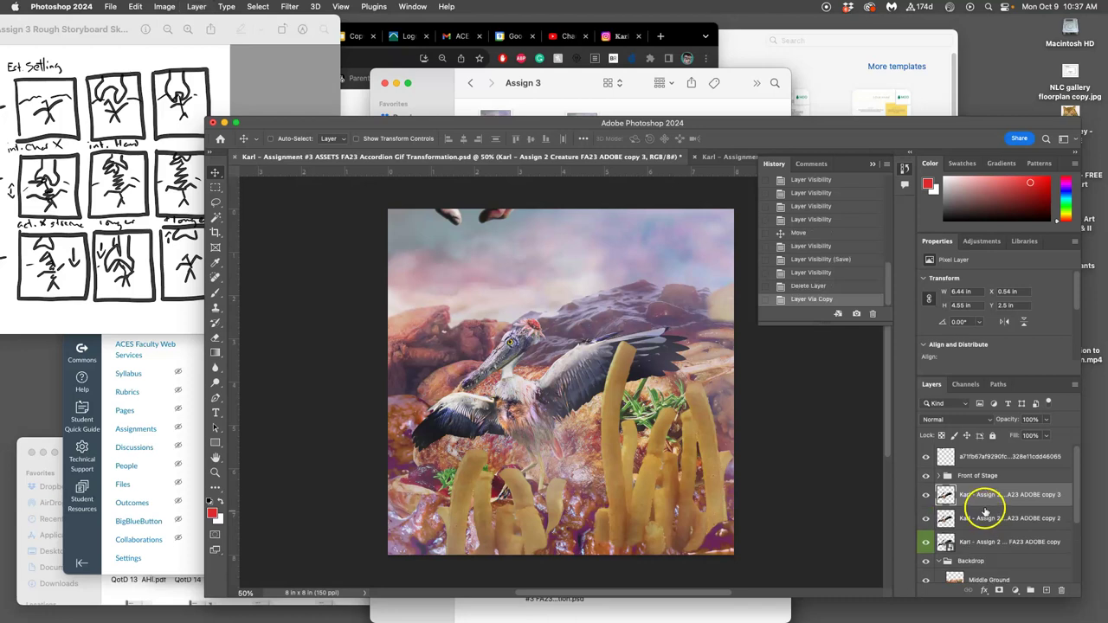
pyautogui.click(925, 519)
pyautogui.click(925, 542)
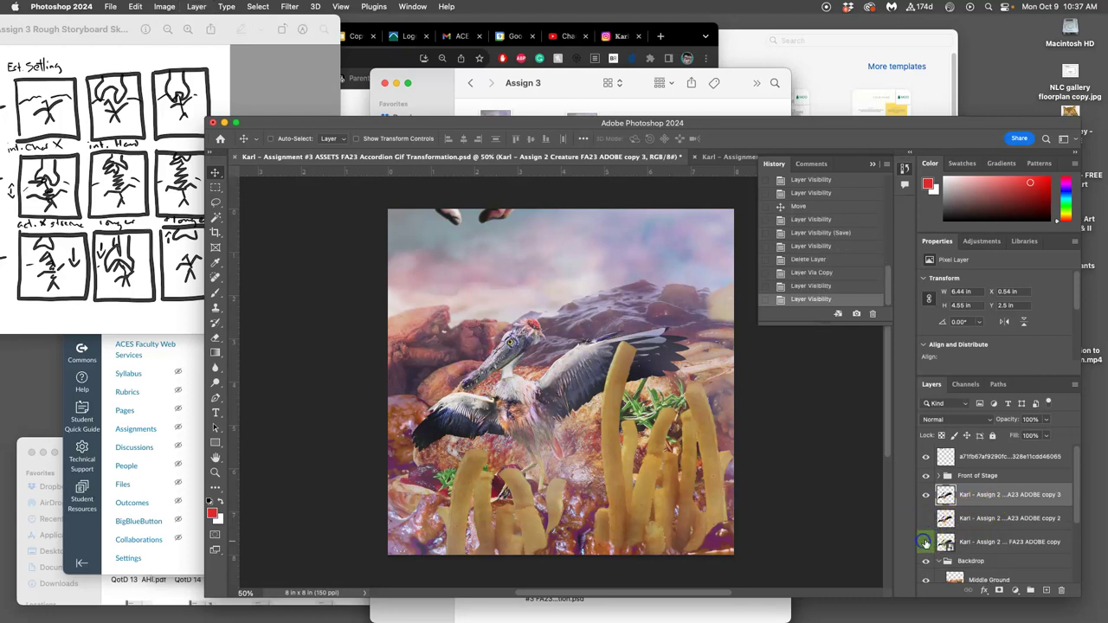
# - Puppet Warp the duplicated creature with pins on the beak, front wing, body and foot, slightly separating the beak from the wing
pyautogui.click(135, 7)
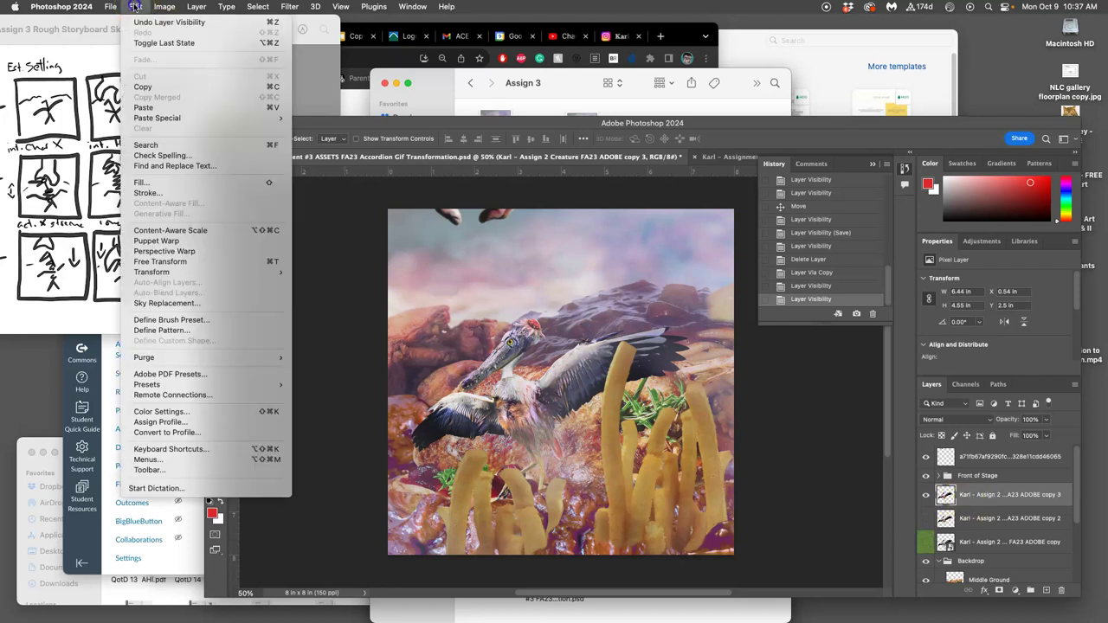
pyautogui.click(164, 241)
pyautogui.click(472, 383)
pyautogui.click(517, 374)
pyautogui.moveTo(525, 406); pyautogui.dragTo(557, 419)
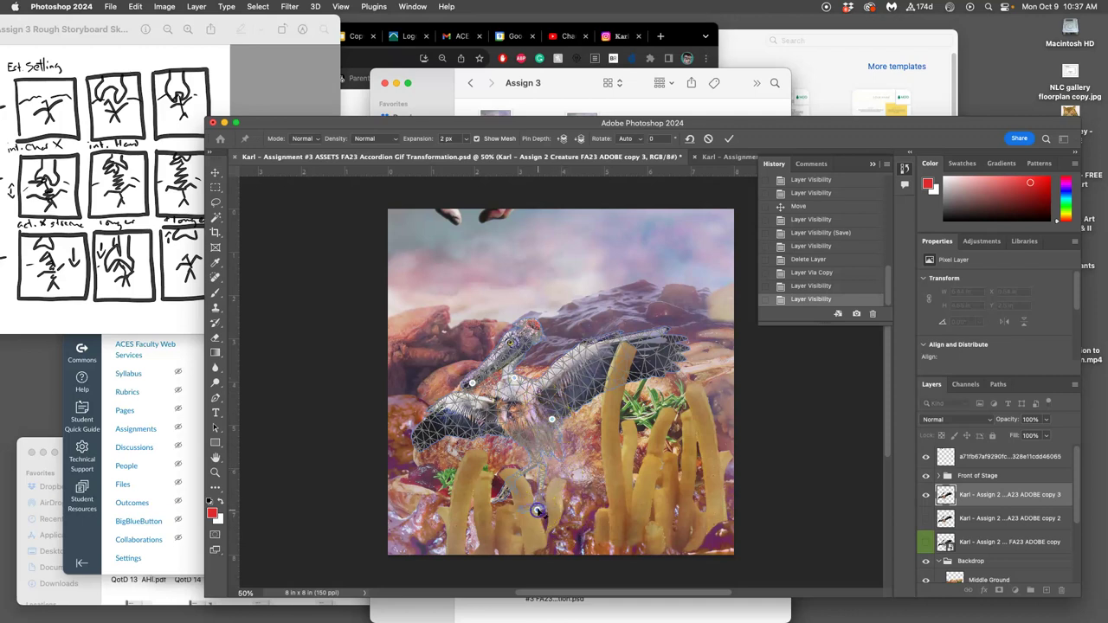
pyautogui.click(434, 439)
pyautogui.moveTo(480, 392); pyautogui.dragTo(481, 391)
pyautogui.scroll(5, 445, 376)
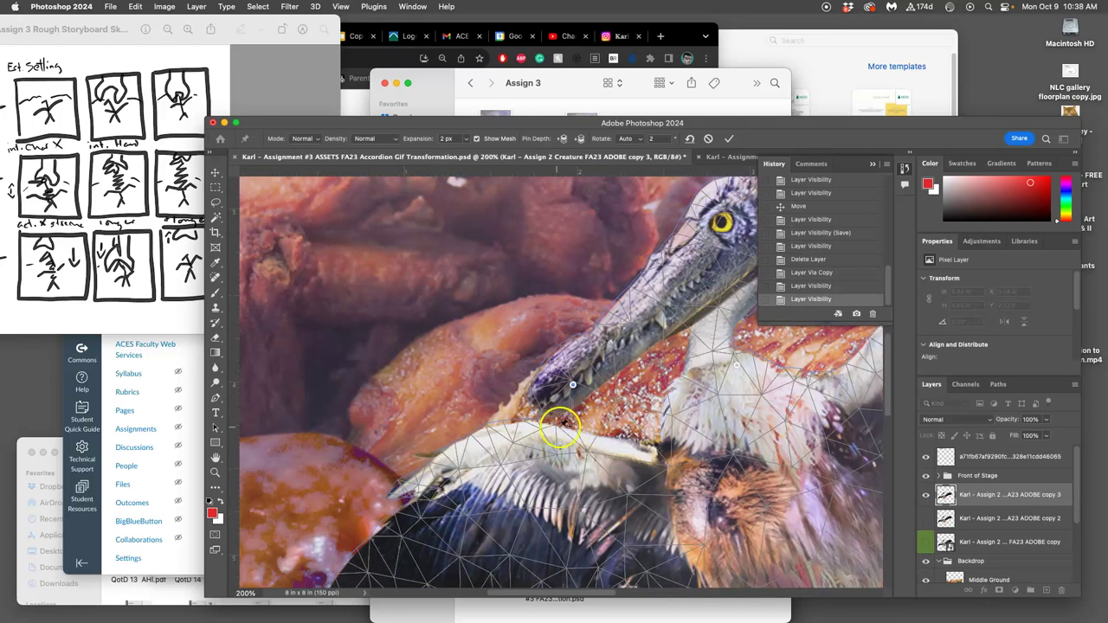
pyautogui.moveTo(560, 419); pyautogui.dragTo(561, 419)
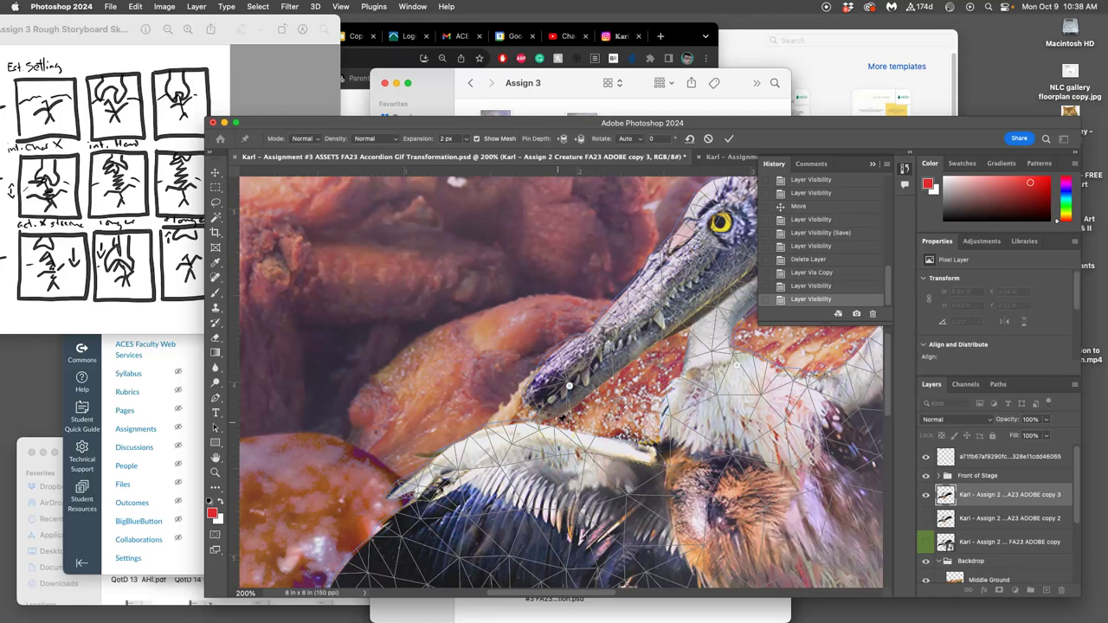
pyautogui.scroll(-3, 568, 419)
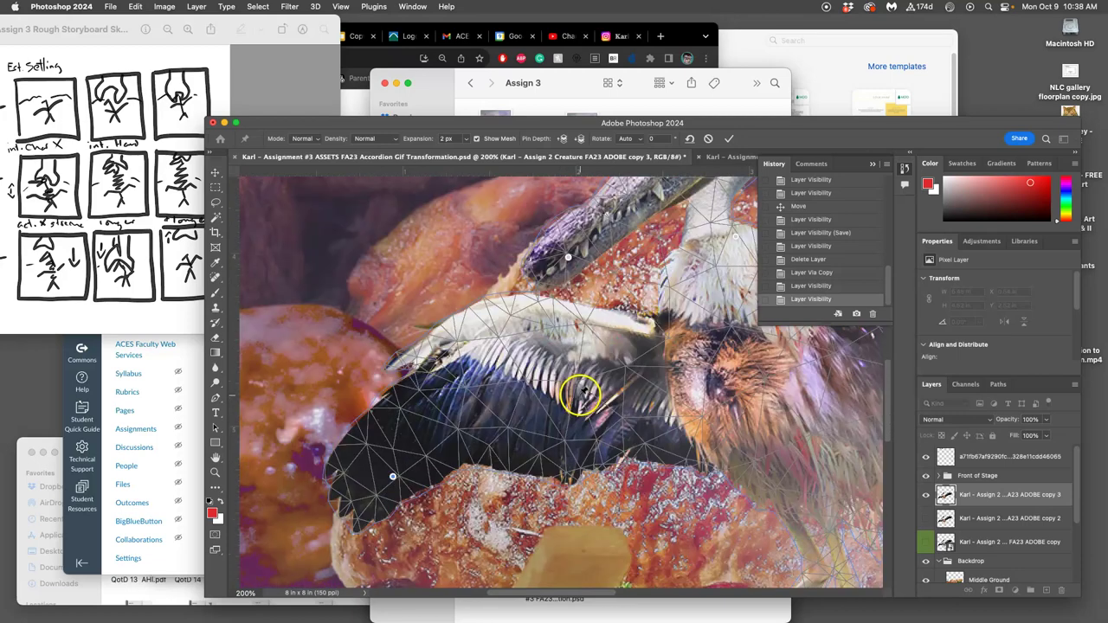
pyautogui.scroll(-5, 581, 394)
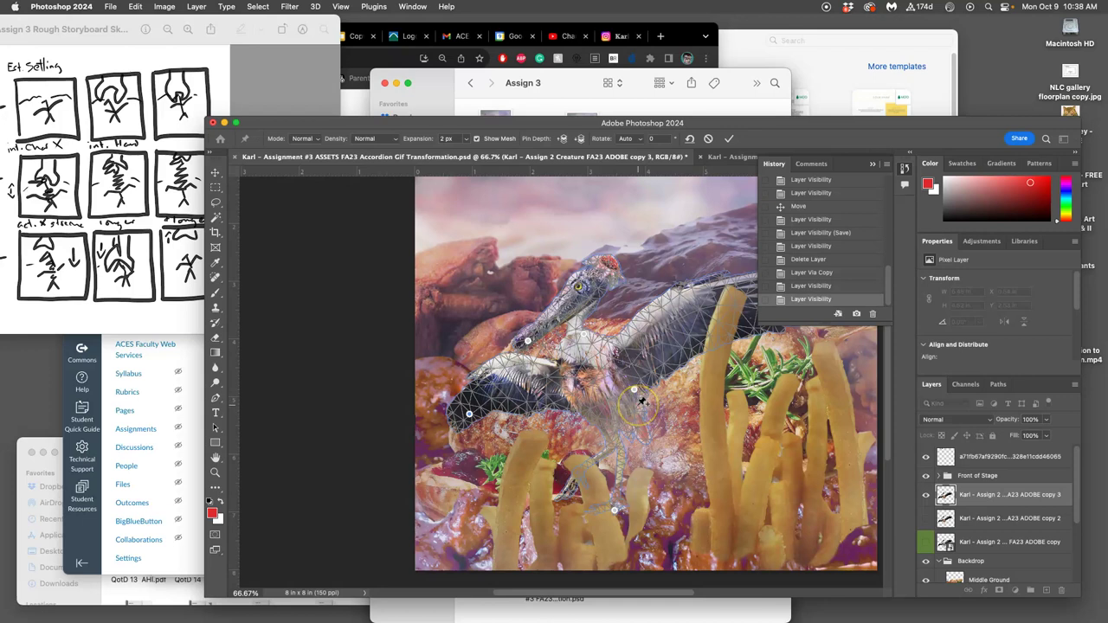
pyautogui.press('Return')
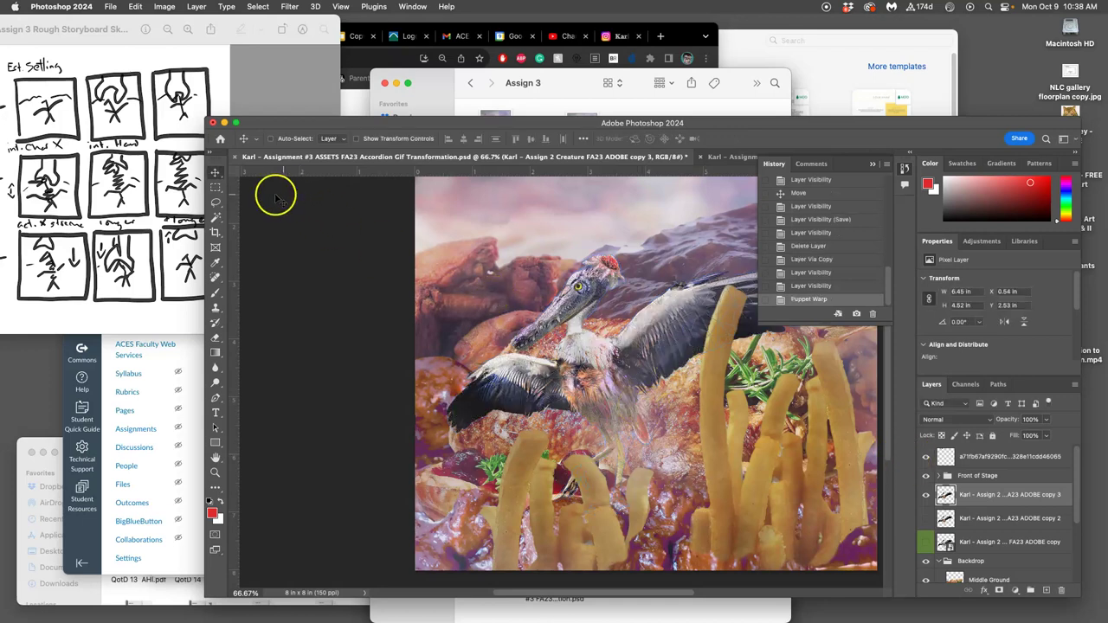
# - Lasso the leftover pixels along the upper edge of the front wing below the beak, clear them and deselect
pyautogui.click(215, 201)
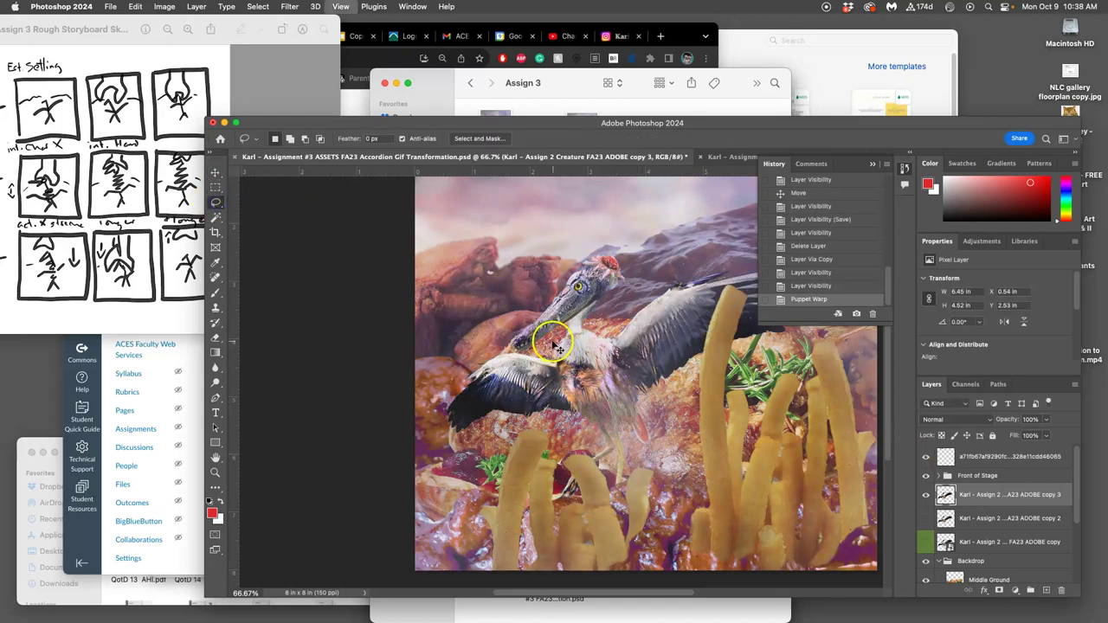
pyautogui.press('super+equal')
pyautogui.press('super+equal')
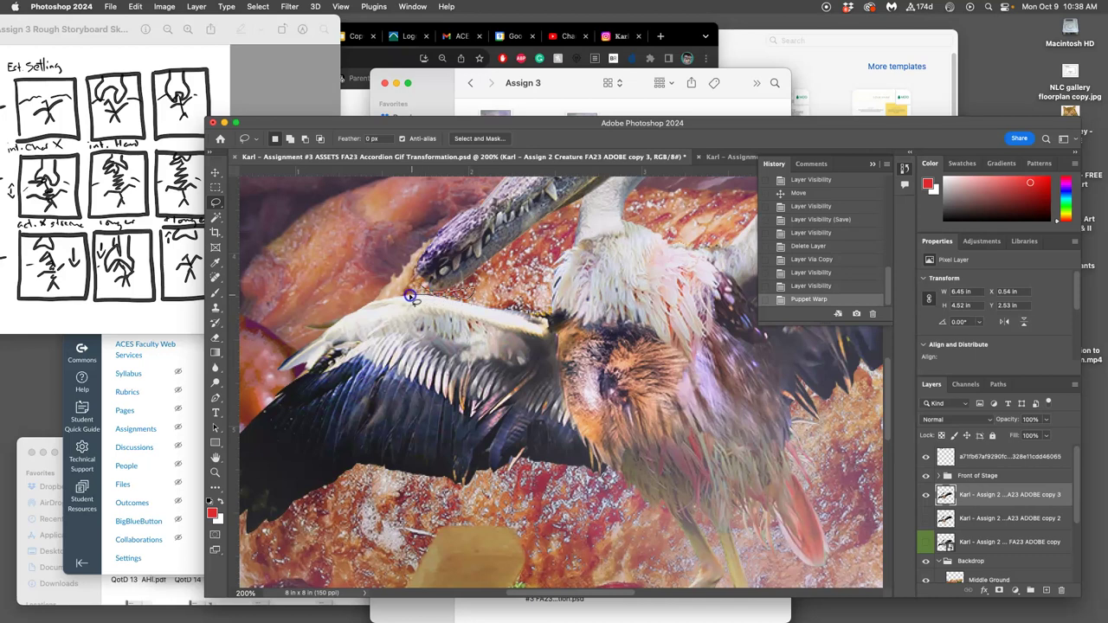
pyautogui.moveTo(378, 294); pyautogui.dragTo(380, 284)
pyautogui.press('Delete')
pyautogui.press('Delete')
pyautogui.press('Delete')
pyautogui.press('Delete')
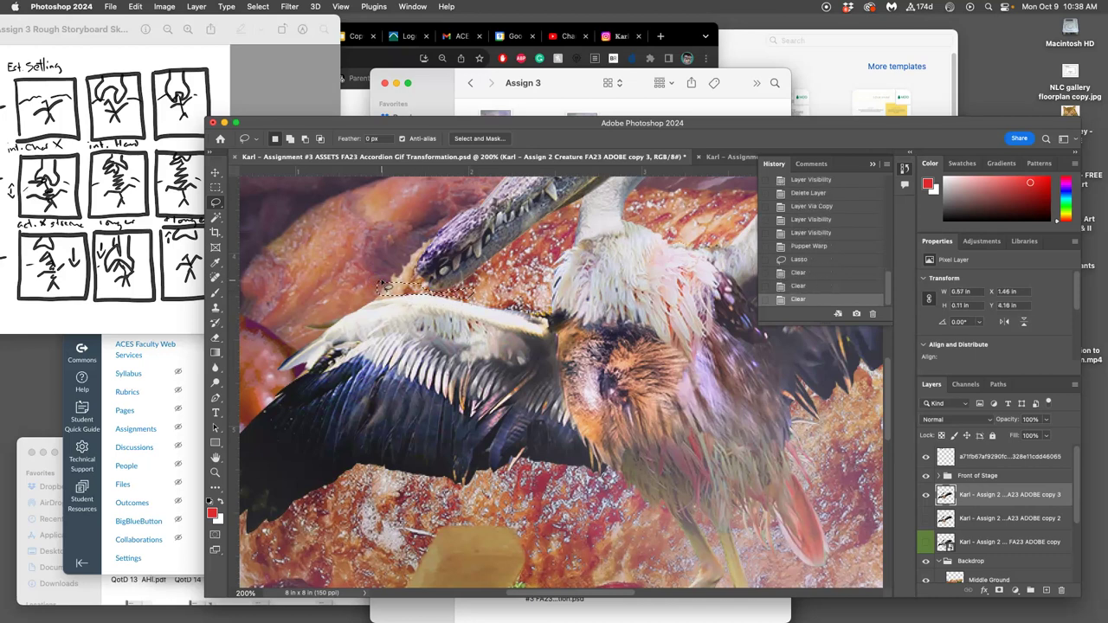
pyautogui.click(530, 277)
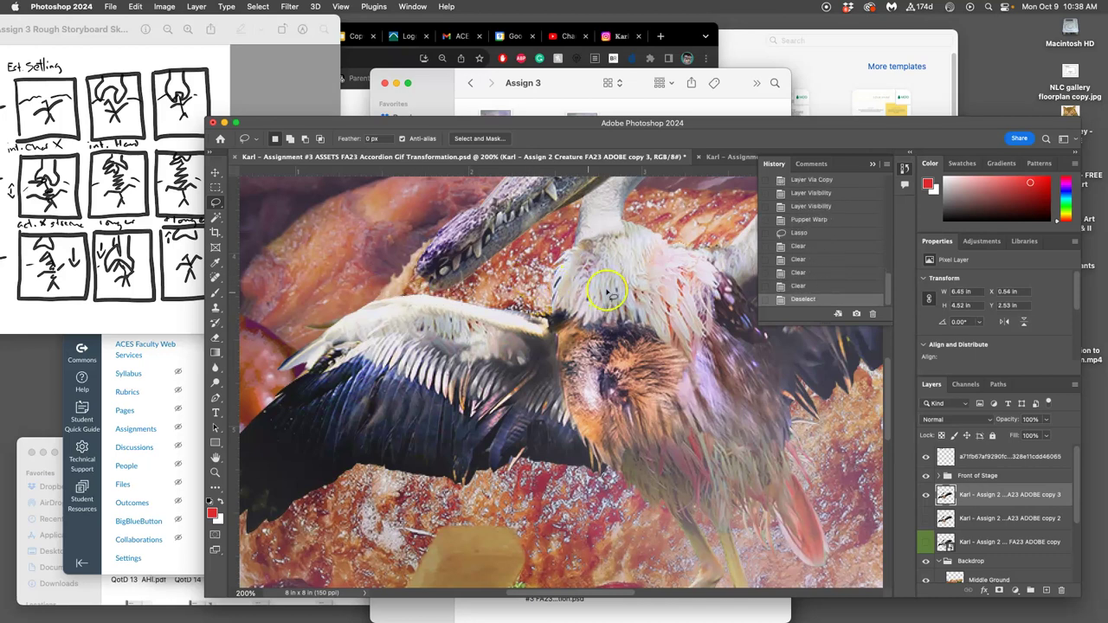
# - Lasso the remaining stray pixels above the front wing near the chest, clear them and deselect
pyautogui.moveTo(511, 297); pyautogui.dragTo(516, 291)
pyautogui.press('Delete')
pyautogui.press('Delete')
pyautogui.press('super+1')
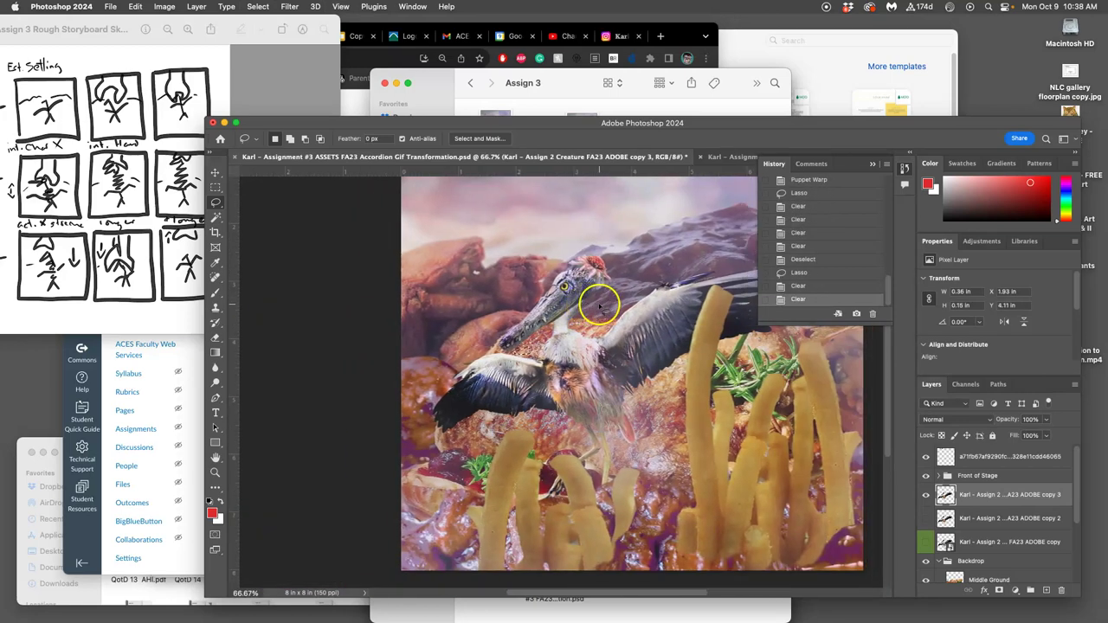
pyautogui.press('super+minus')
pyautogui.press('super+minus')
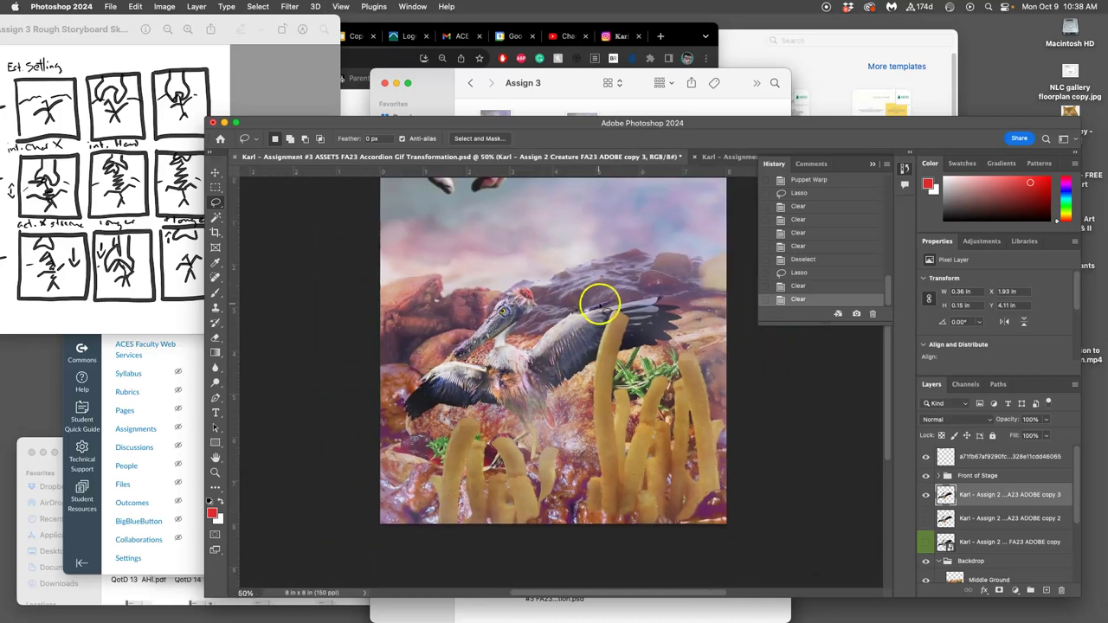
pyautogui.scroll(3, 673, 329)
pyautogui.scroll(-5, 682, 339)
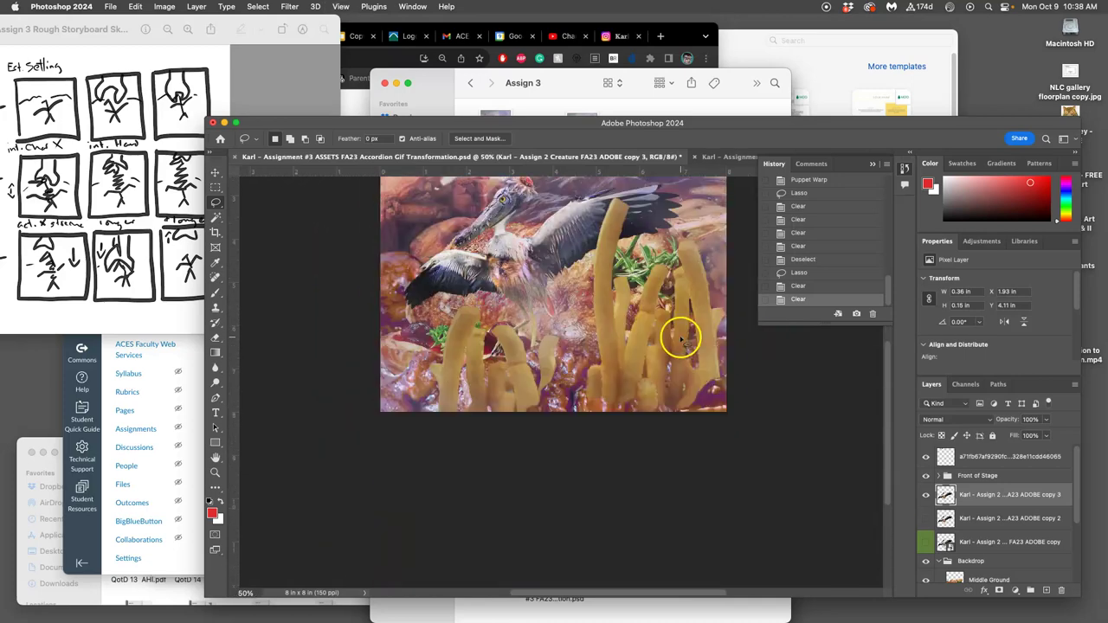
pyautogui.scroll(5, 681, 335)
pyautogui.scroll(-2, 681, 335)
pyautogui.press('super+d')
# - Puppet Warp the creature copy 3 layer again with pins on the beak, foot, body and back wing, opening the gap between beak and front wing
pyautogui.click(136, 7)
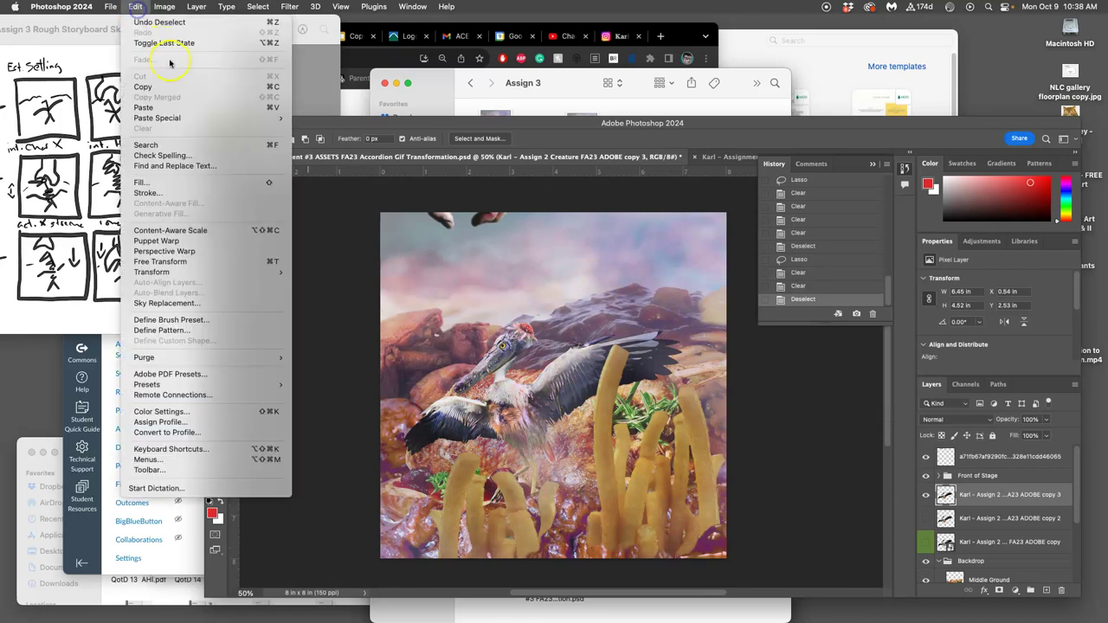
pyautogui.click(155, 241)
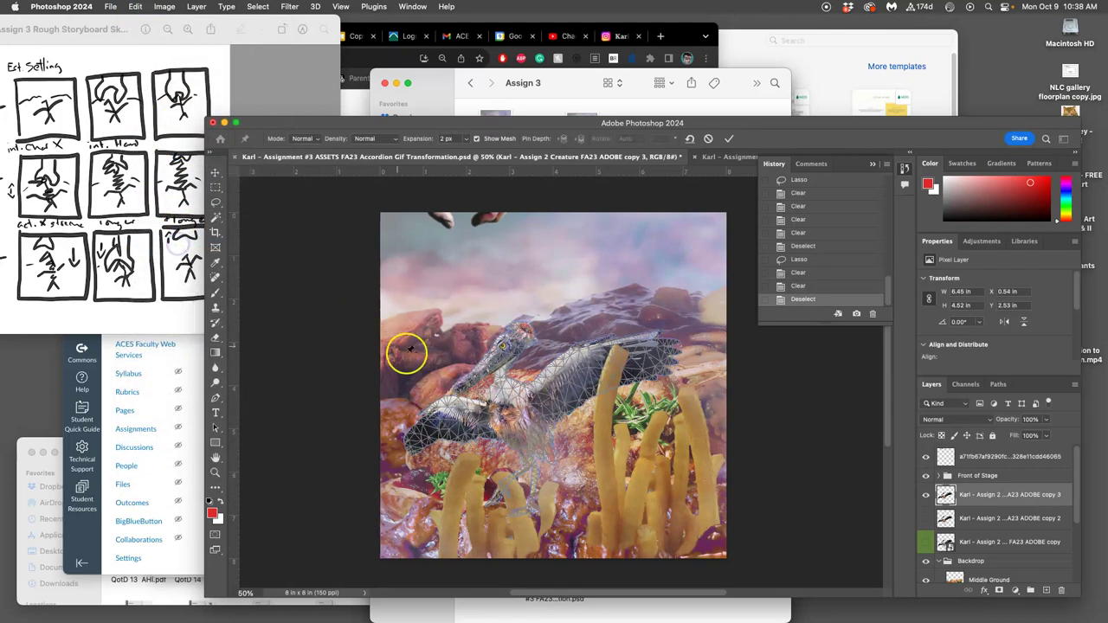
pyautogui.click(461, 389)
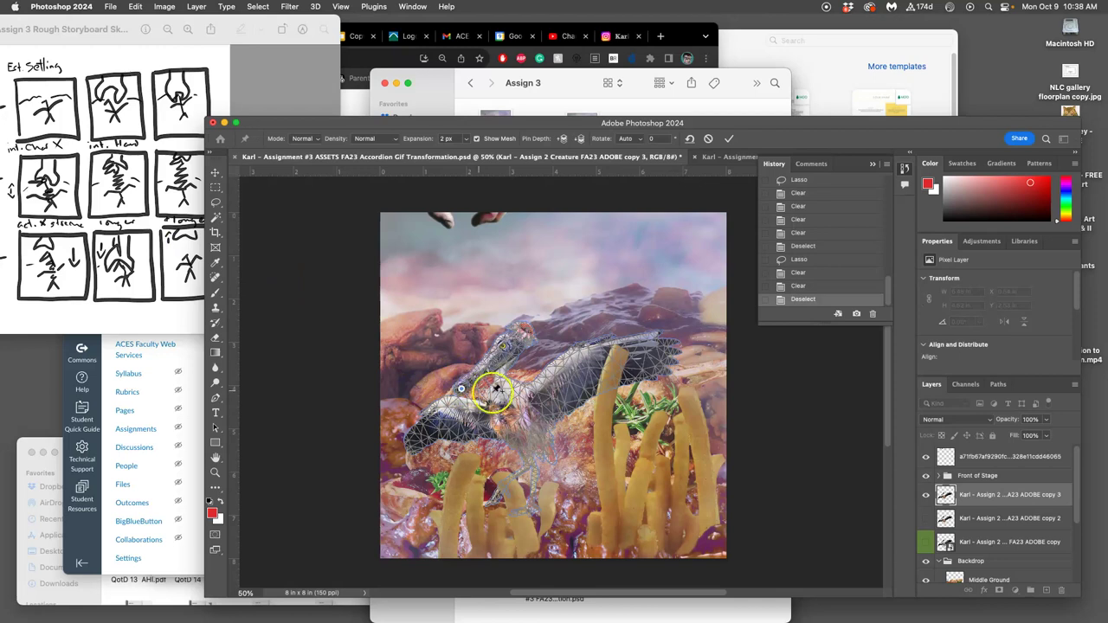
pyautogui.click(530, 509)
pyautogui.click(502, 472)
pyautogui.click(650, 351)
pyautogui.click(530, 389)
pyautogui.moveTo(535, 384); pyautogui.dragTo(465, 388)
pyautogui.click(509, 379)
pyautogui.press('super+equal')
pyautogui.press('super+equal')
pyautogui.press('super+equal')
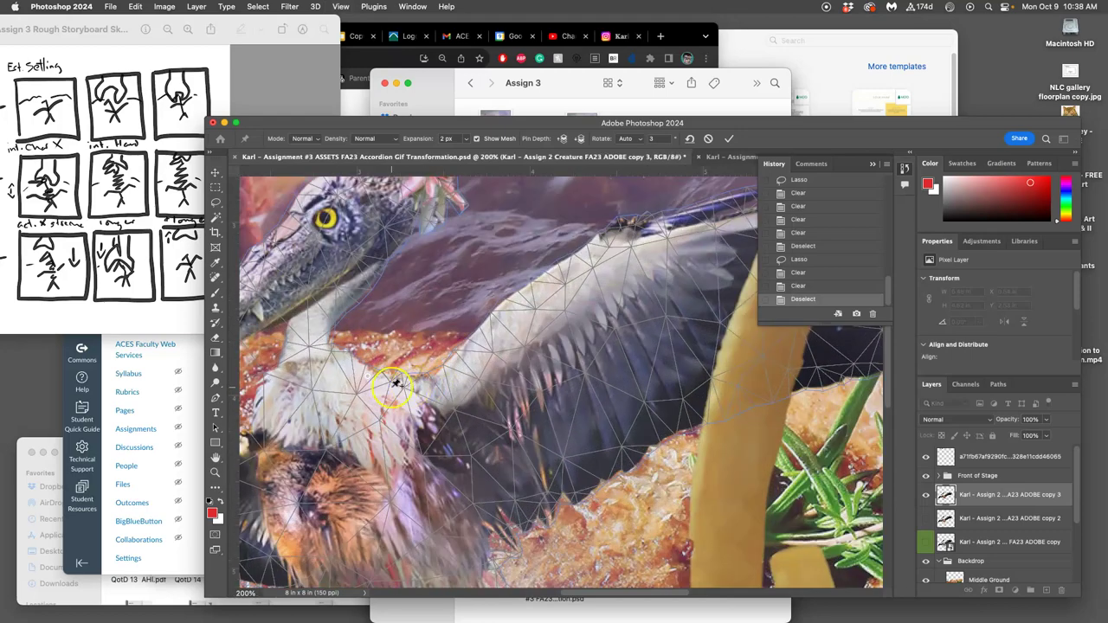
pyautogui.hscroll(-5, 394, 387)
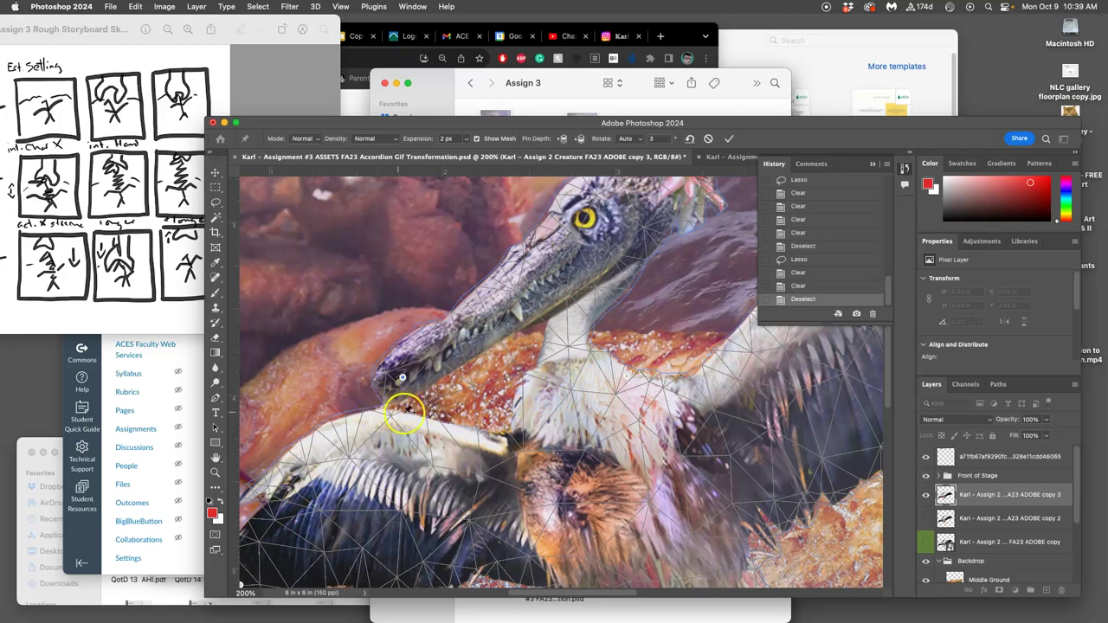
pyautogui.press('super+0')
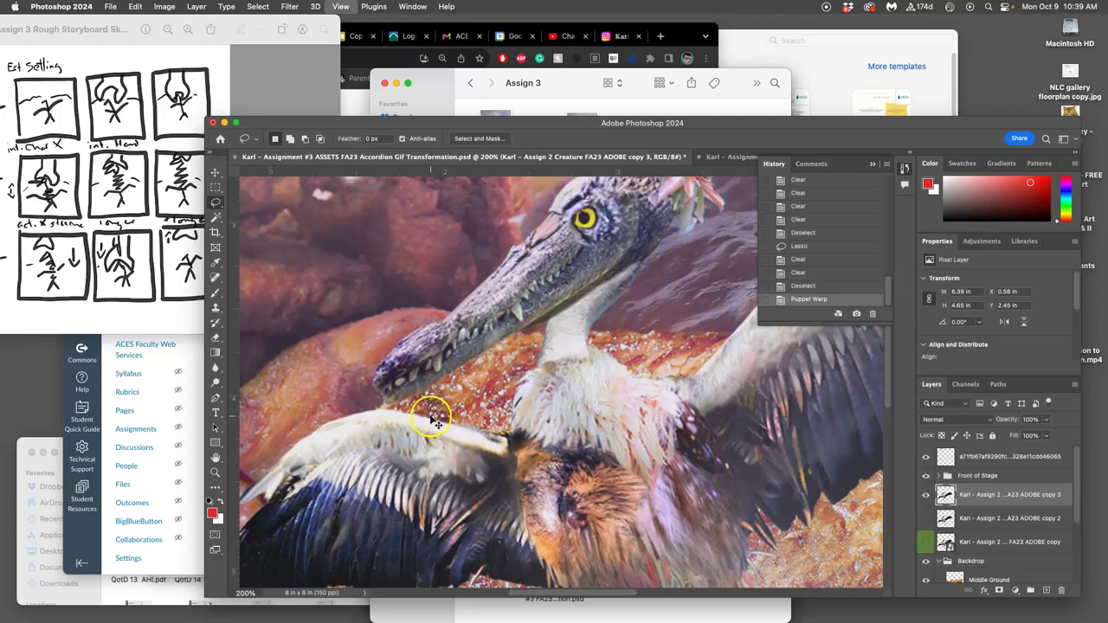
pyautogui.press('Return')
# - Compare the warped creature copy 3 layer with copy 2 by toggling their visibility, leaving only copy 3 shown
pyautogui.click(926, 496)
pyautogui.click(927, 495)
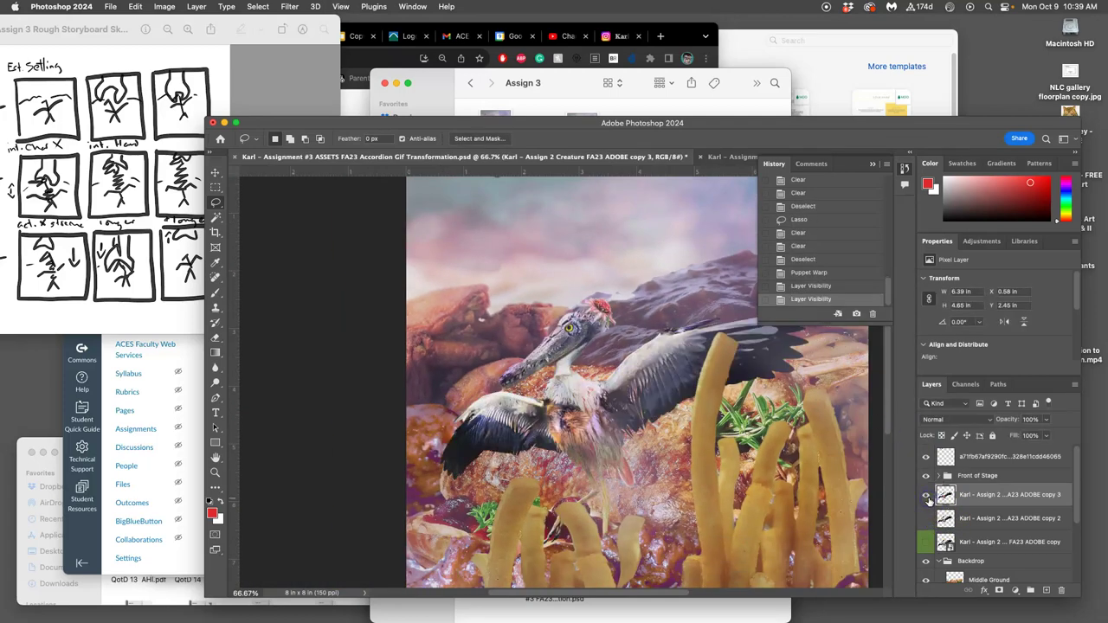
pyautogui.click(926, 495)
pyautogui.click(927, 517)
pyautogui.click(926, 498)
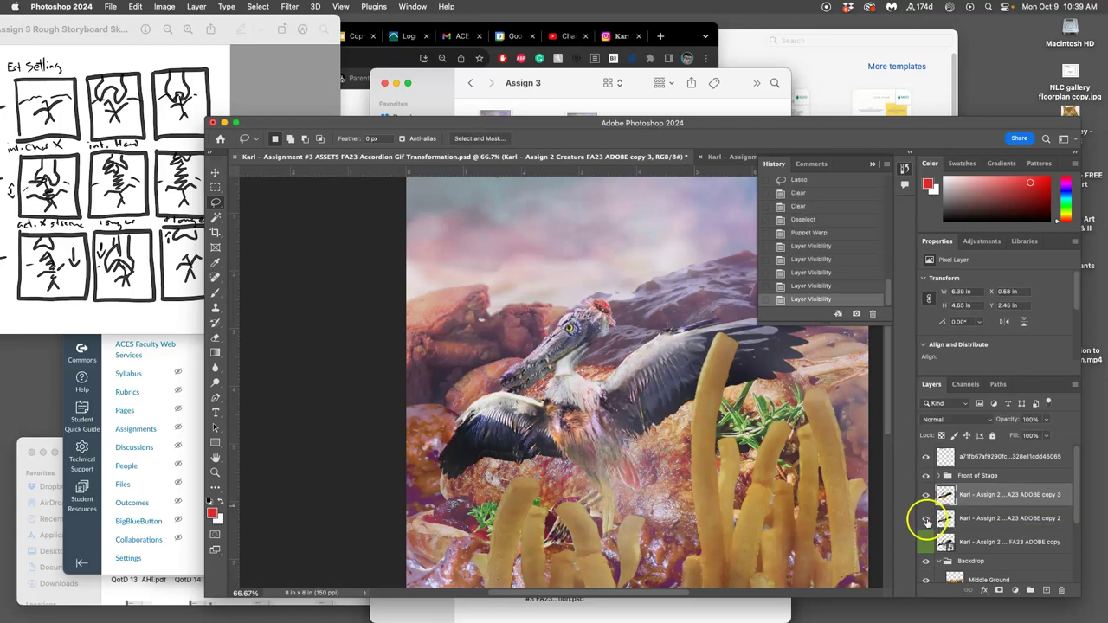
pyautogui.click(927, 518)
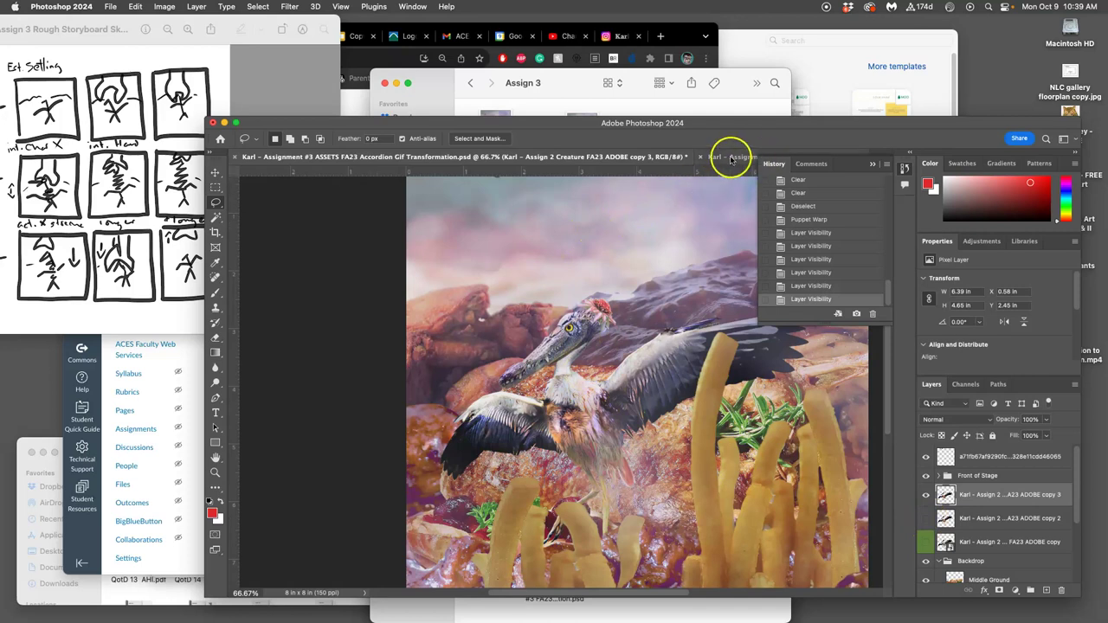
# - Widen the application window, fit both documents to the view and compare the creature's pose in ASSETS with the frame in STAGE
pyautogui.press('super+minus')
pyautogui.press('super+minus')
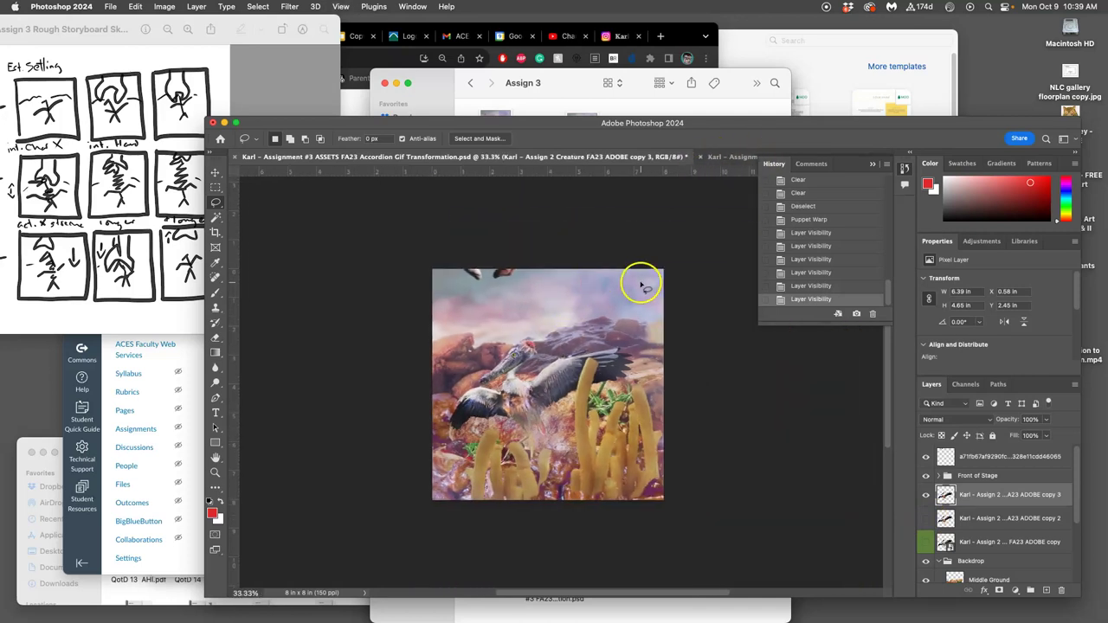
pyautogui.press('super+0')
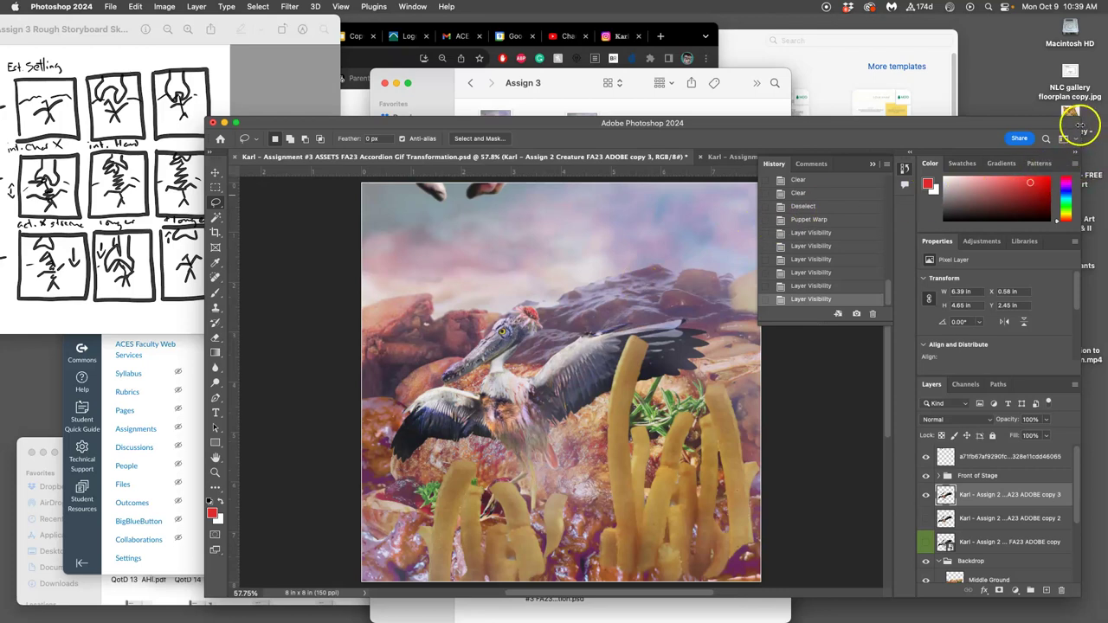
pyautogui.moveTo(1080, 125); pyautogui.dragTo(1105, 127)
pyautogui.click(743, 157)
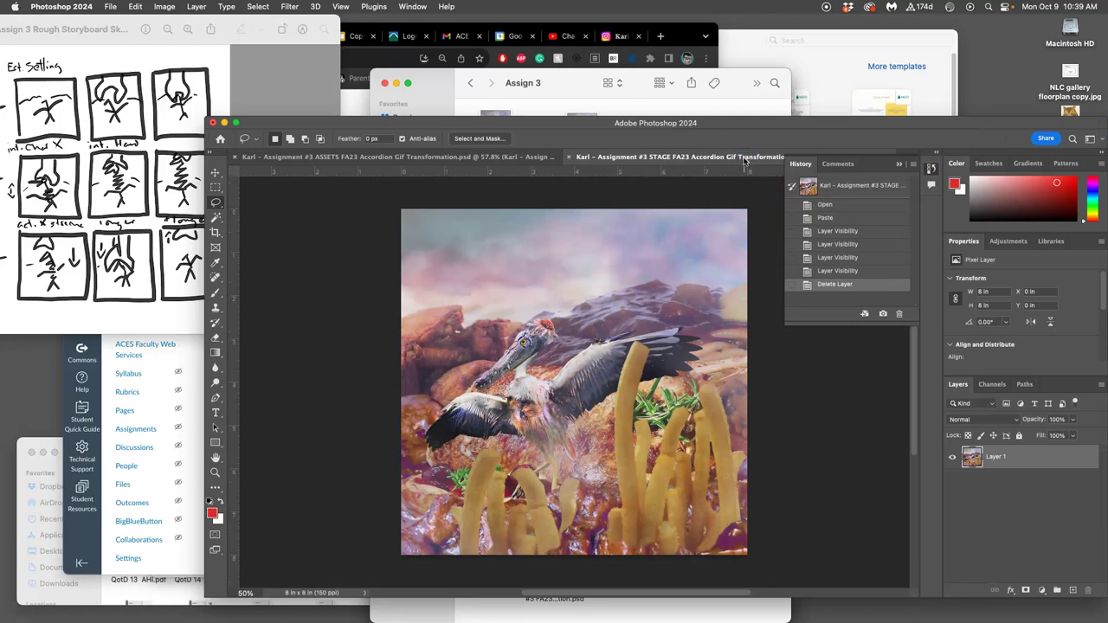
pyautogui.press('super+0')
pyautogui.moveTo(746, 159); pyautogui.dragTo(517, 161)
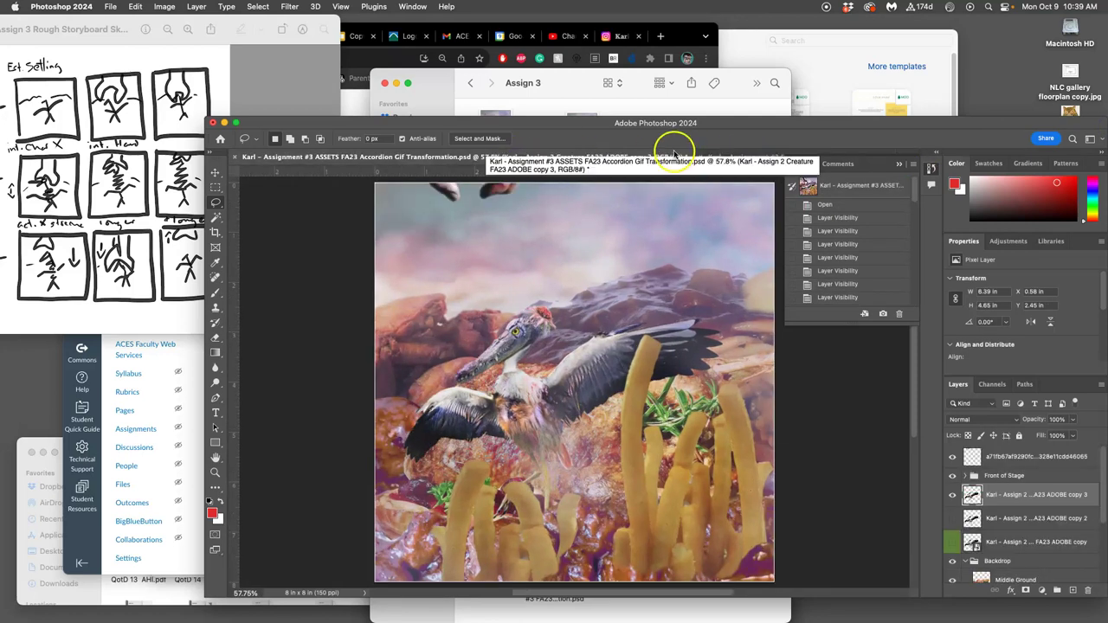
pyautogui.click(738, 161)
pyautogui.click(505, 161)
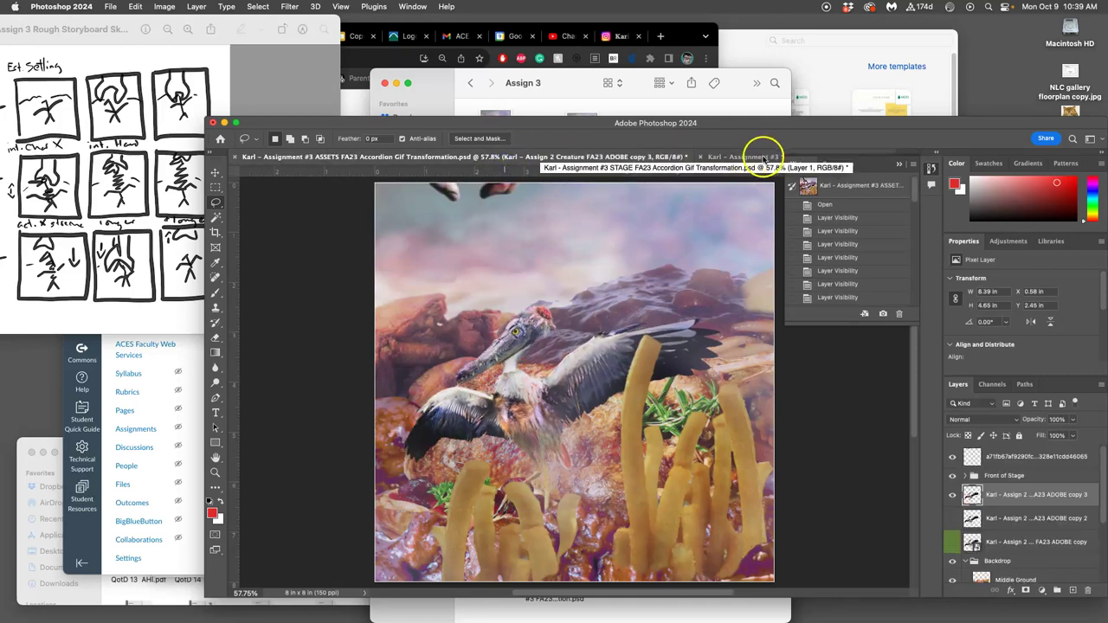
pyautogui.click(766, 157)
pyautogui.click(507, 160)
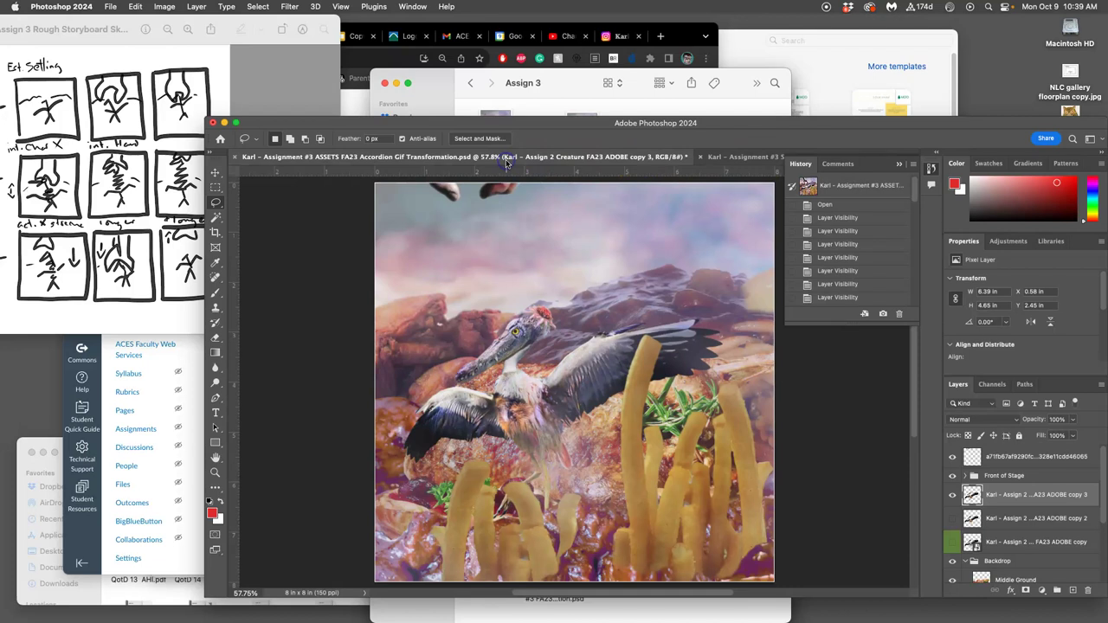
# - Flatten the ASSETS image, discarding hidden layers, and copy the entire canvas
pyautogui.click(197, 8)
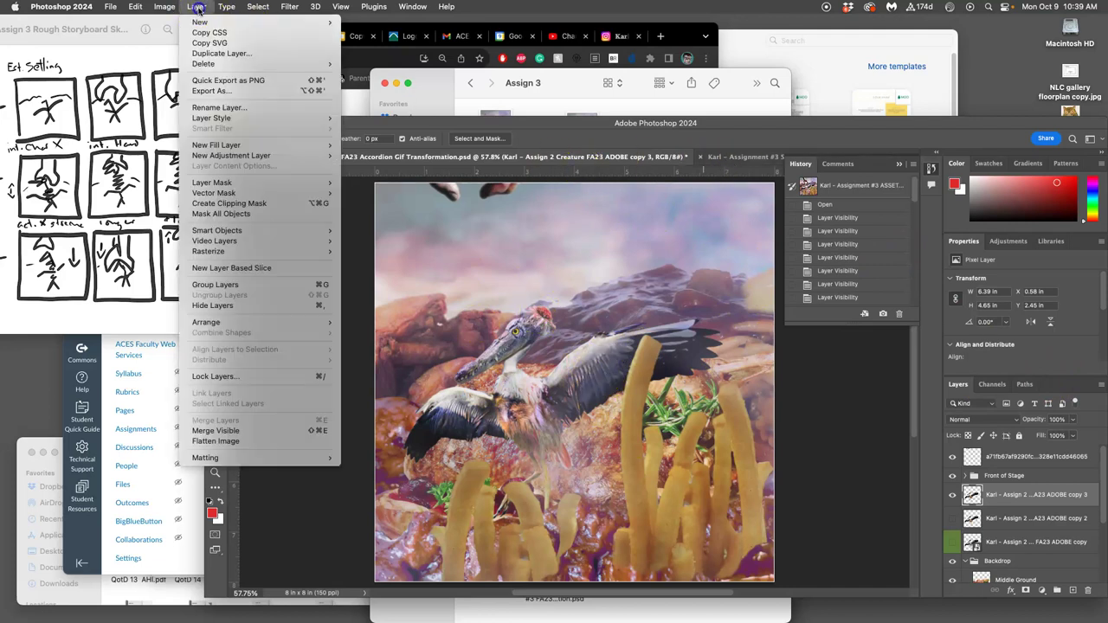
pyautogui.click(244, 444)
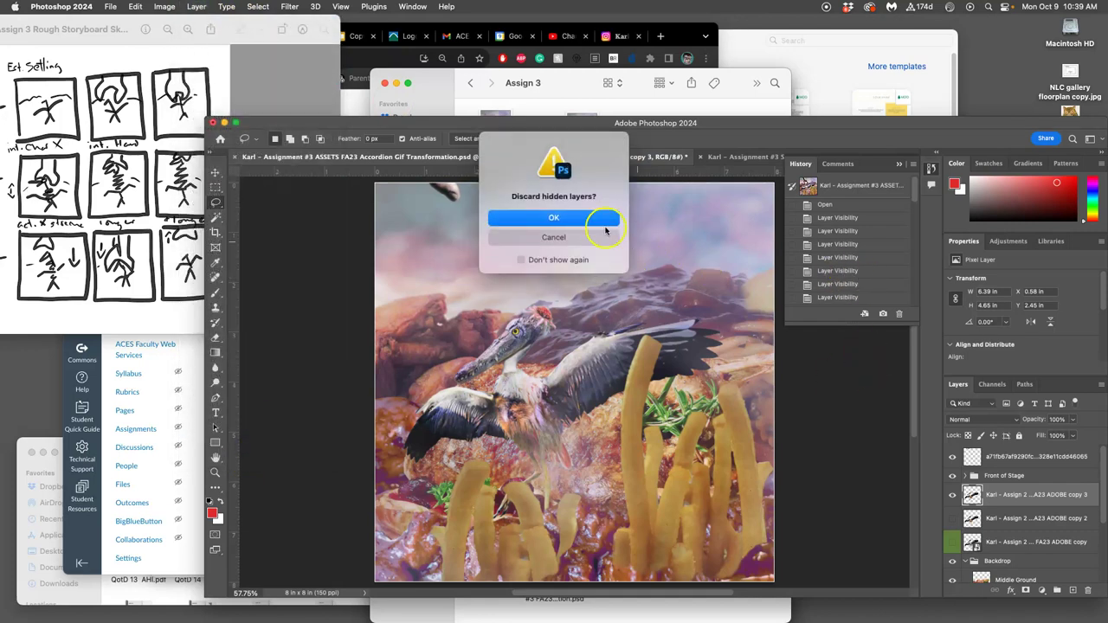
pyautogui.click(595, 223)
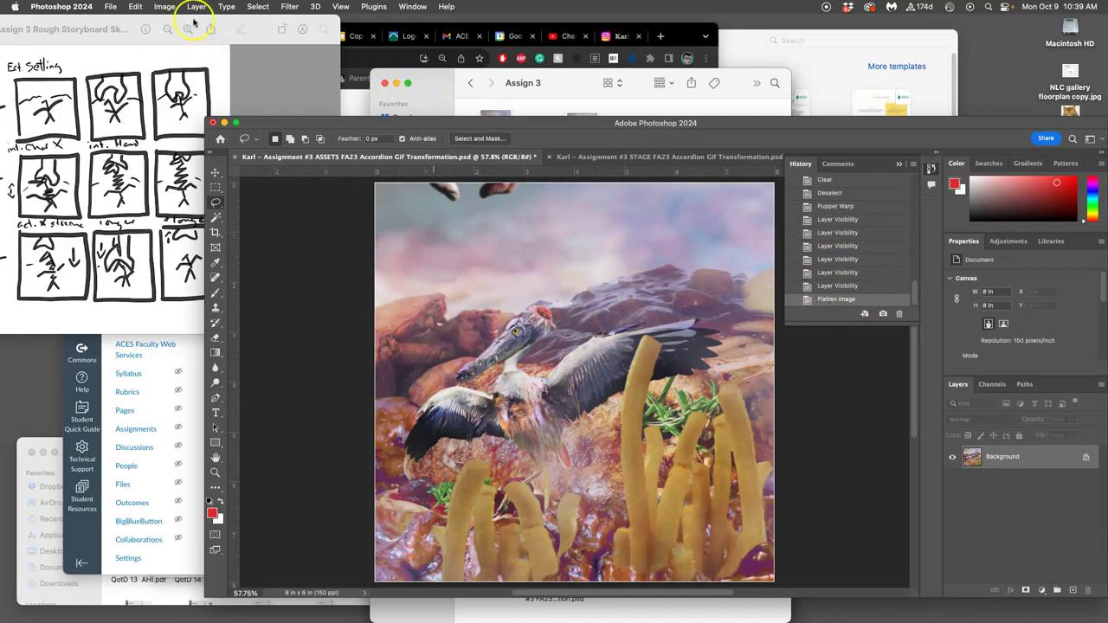
pyautogui.click(257, 7)
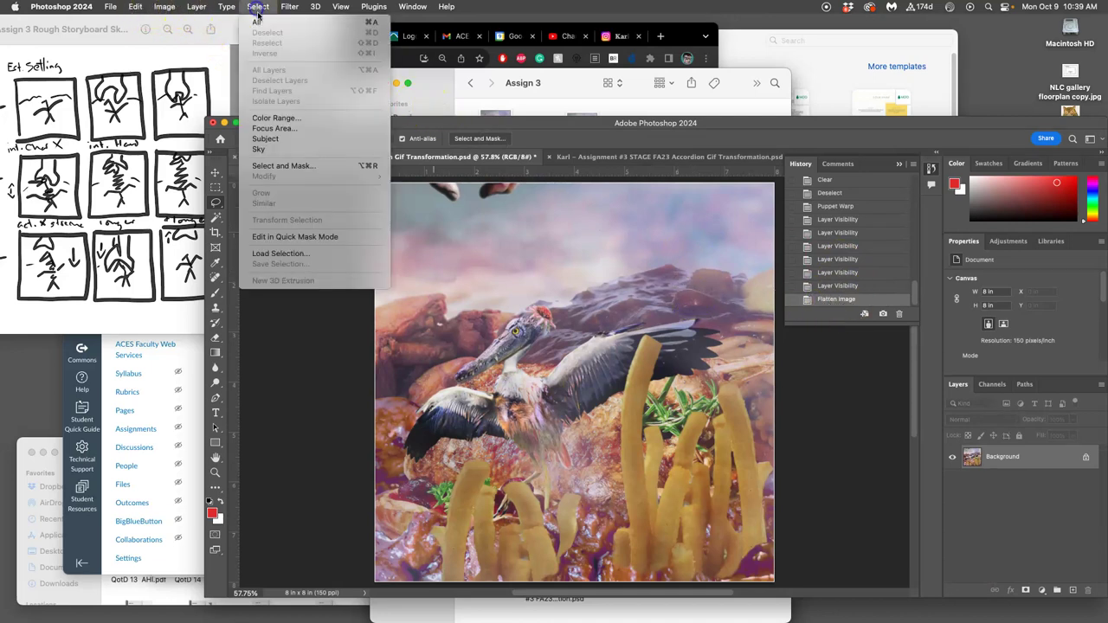
pyautogui.click(257, 23)
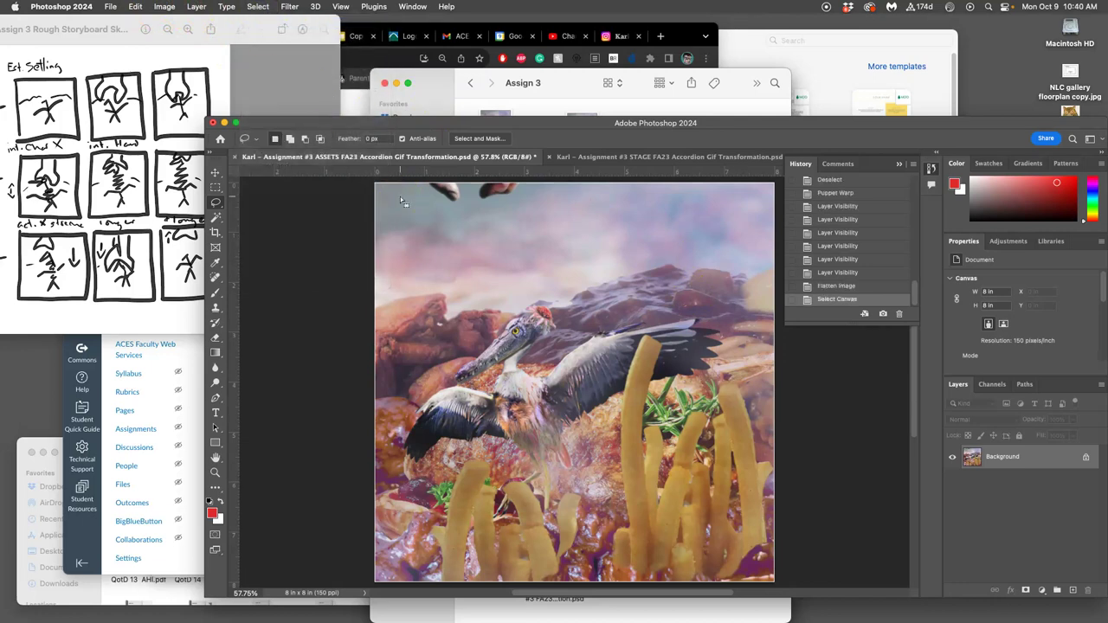
pyautogui.click(137, 7)
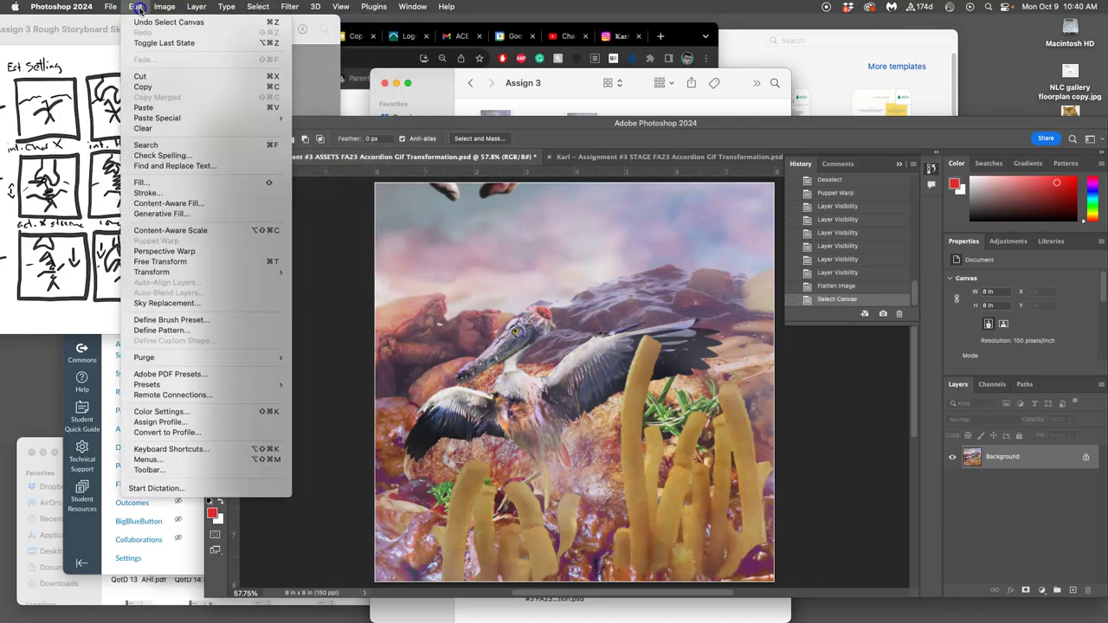
pyautogui.click(161, 90)
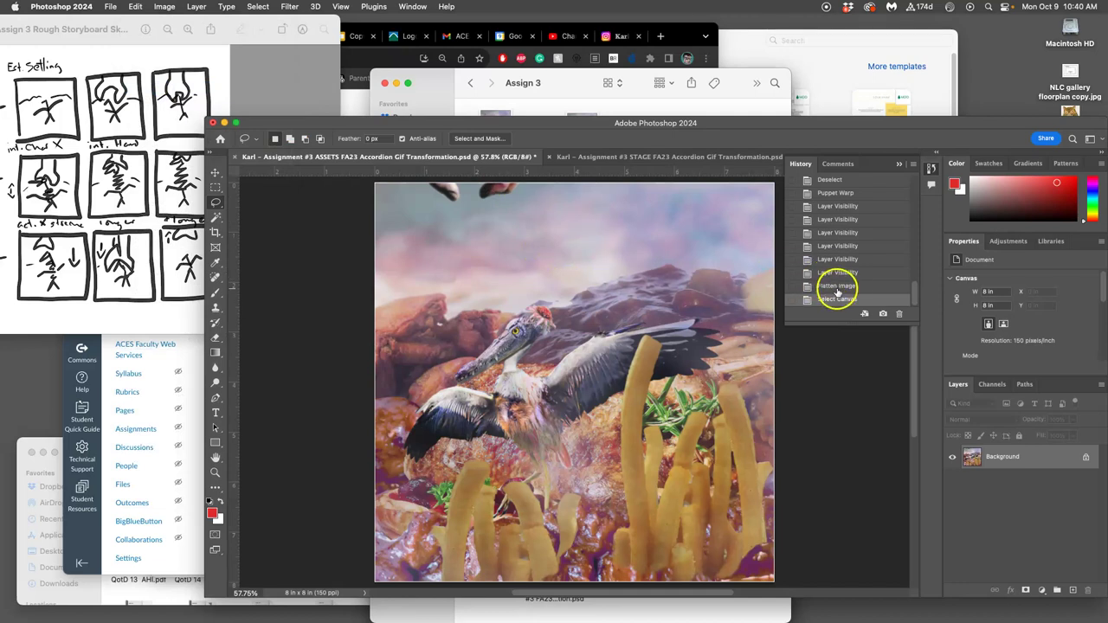
# - Revert ASSETS to the history state before flattening and paste the copied frame into STAGE as a new layer
pyautogui.click(838, 274)
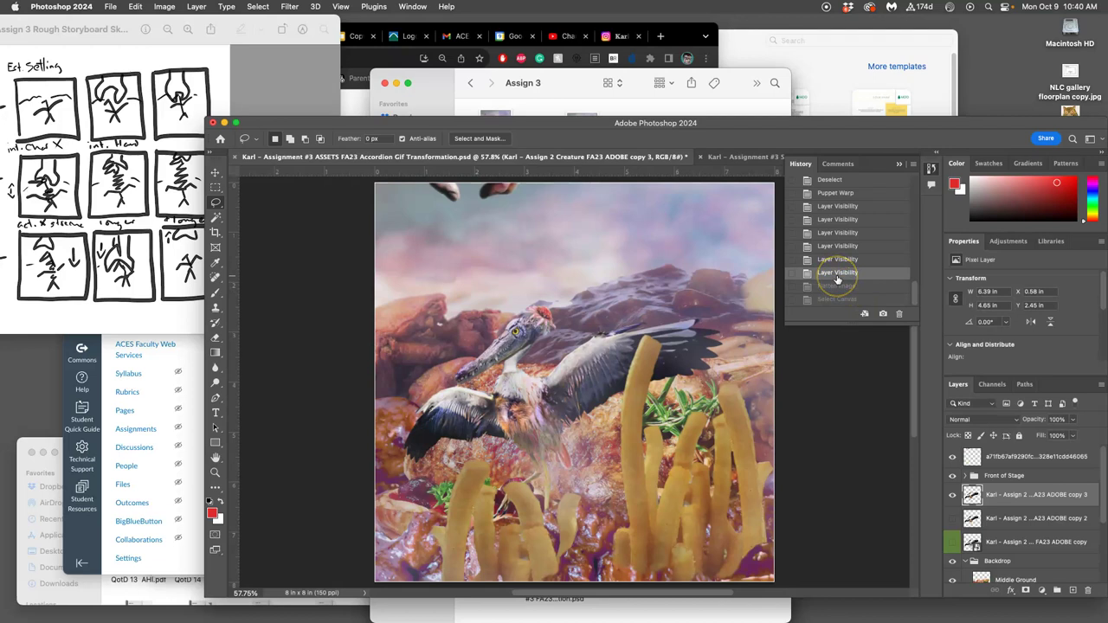
pyautogui.click(739, 157)
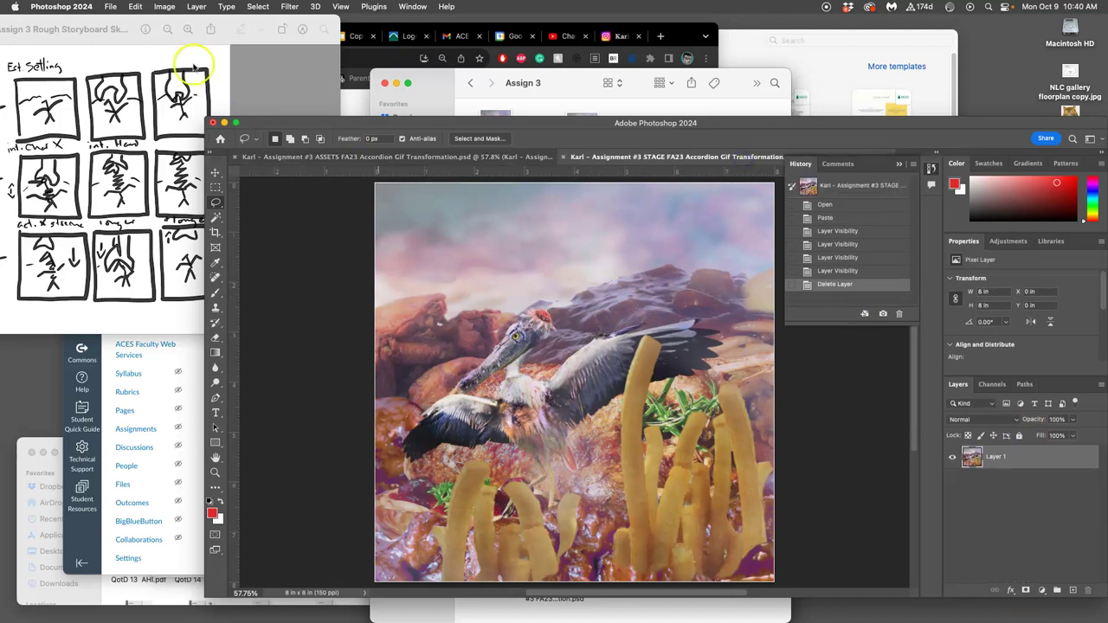
pyautogui.click(136, 7)
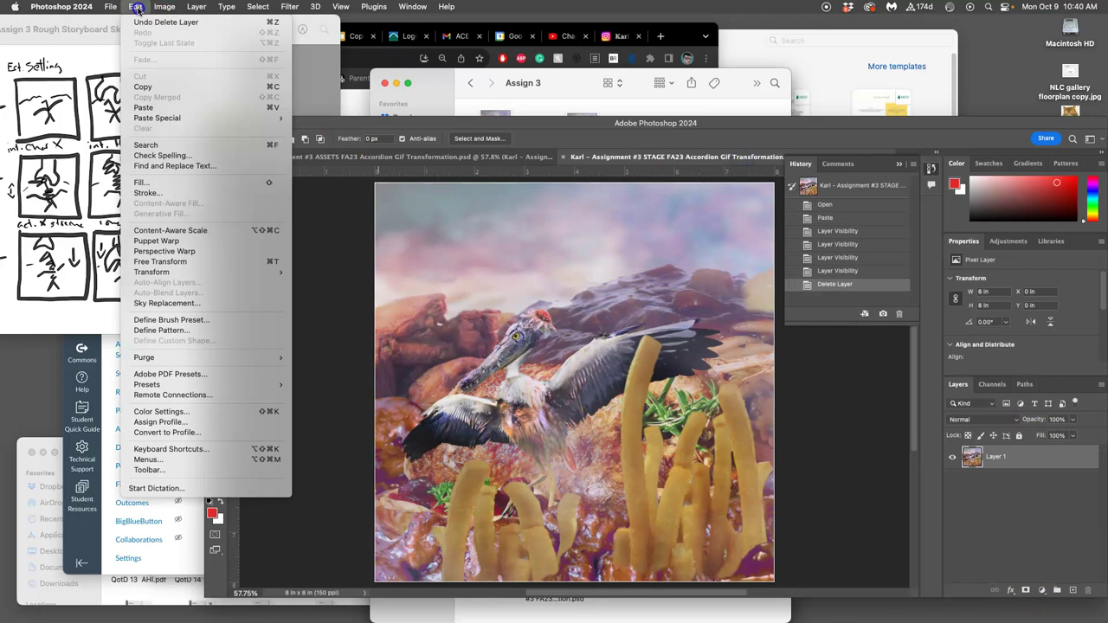
pyautogui.click(163, 109)
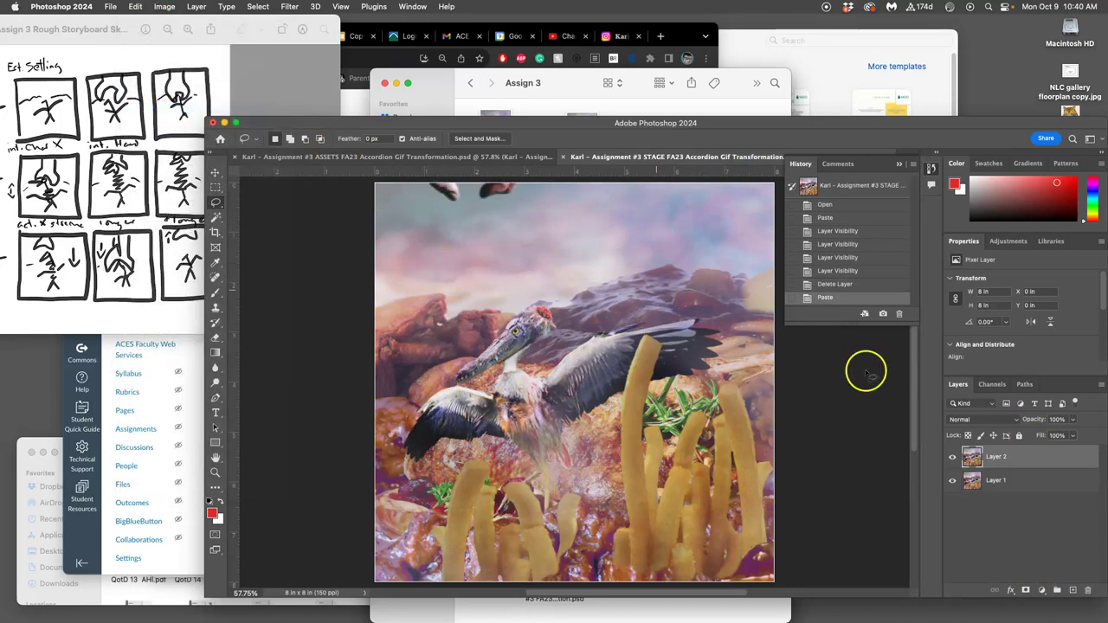
# - Toggle the visibility of Layer 2 in STAGE to preview the movement between the two frames
pyautogui.click(953, 458)
pyautogui.click(953, 458)
pyautogui.click(954, 458)
pyautogui.click(953, 458)
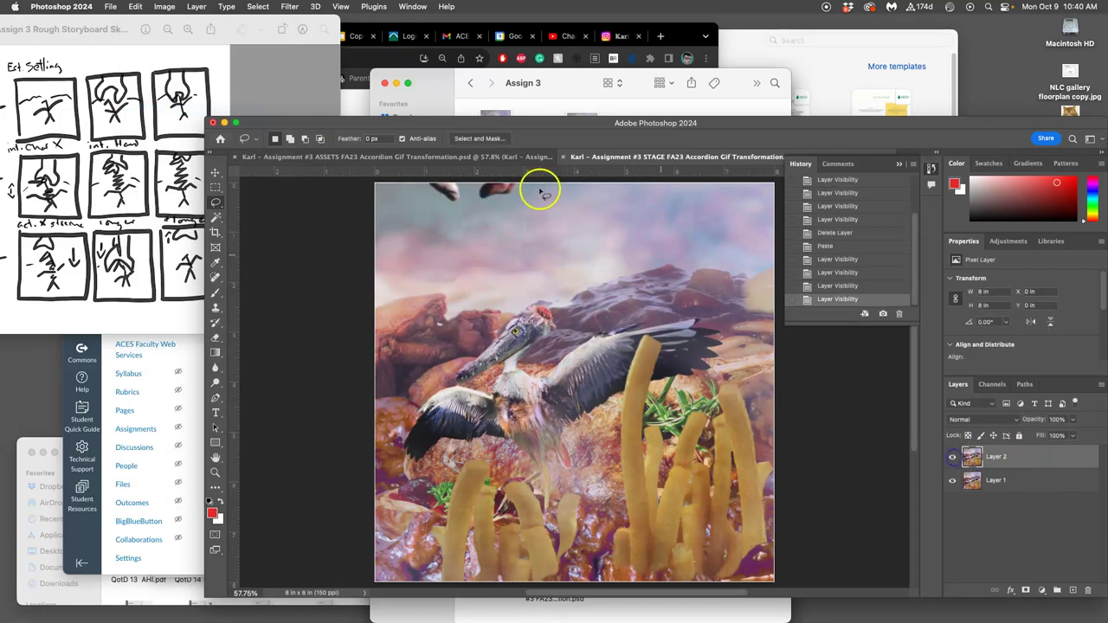
# - Duplicate the creature copy 3 layer in ASSETS and hide the copy 3 layer beneath it
pyautogui.click(461, 158)
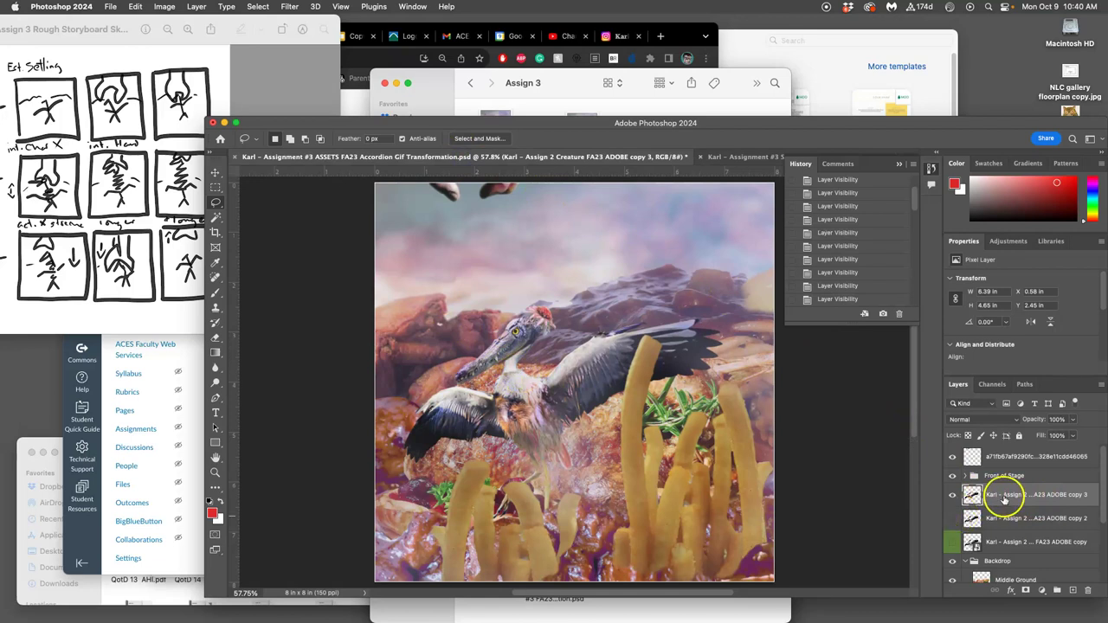
pyautogui.click(952, 519)
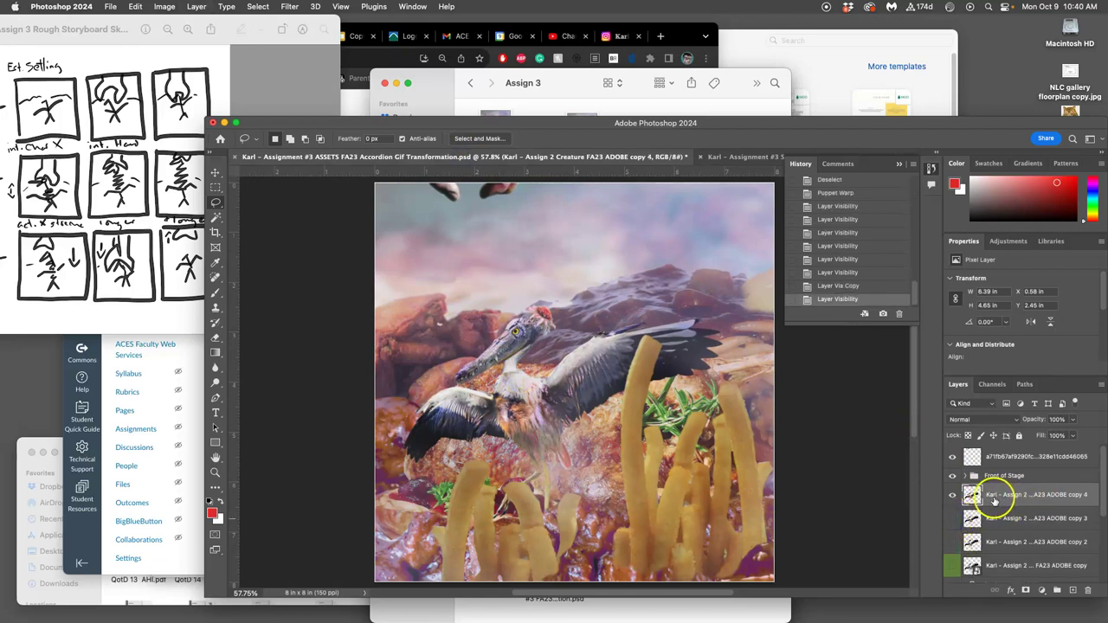
# - Lasso the creature's head and beak on the copy 4 layer, cut them and paste them onto their own layer
pyautogui.click(216, 203)
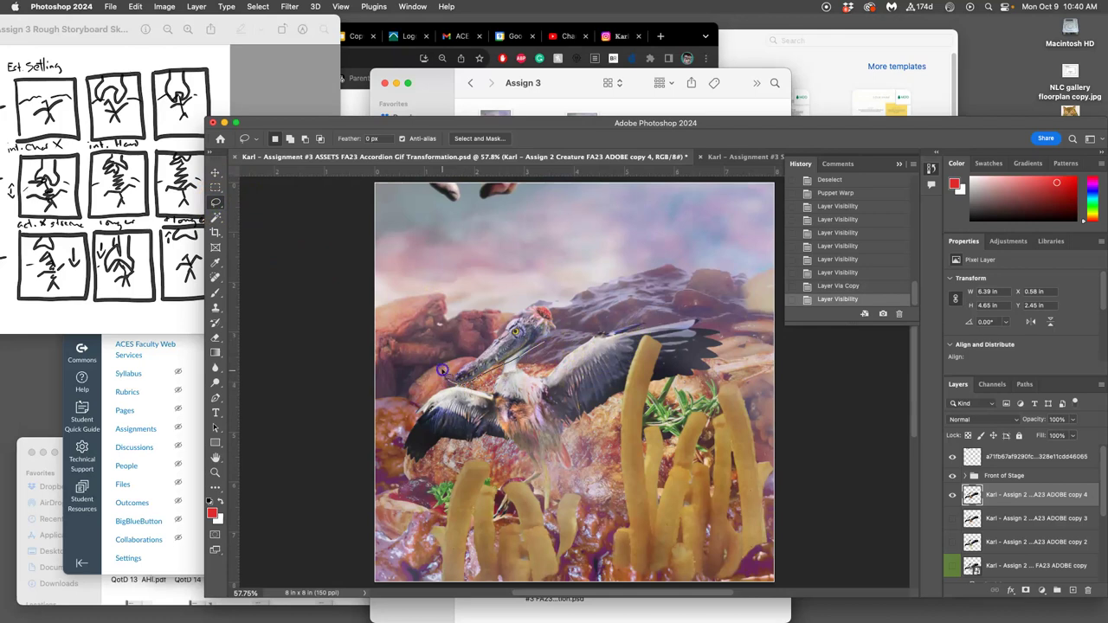
pyautogui.moveTo(564, 324); pyautogui.dragTo(552, 342)
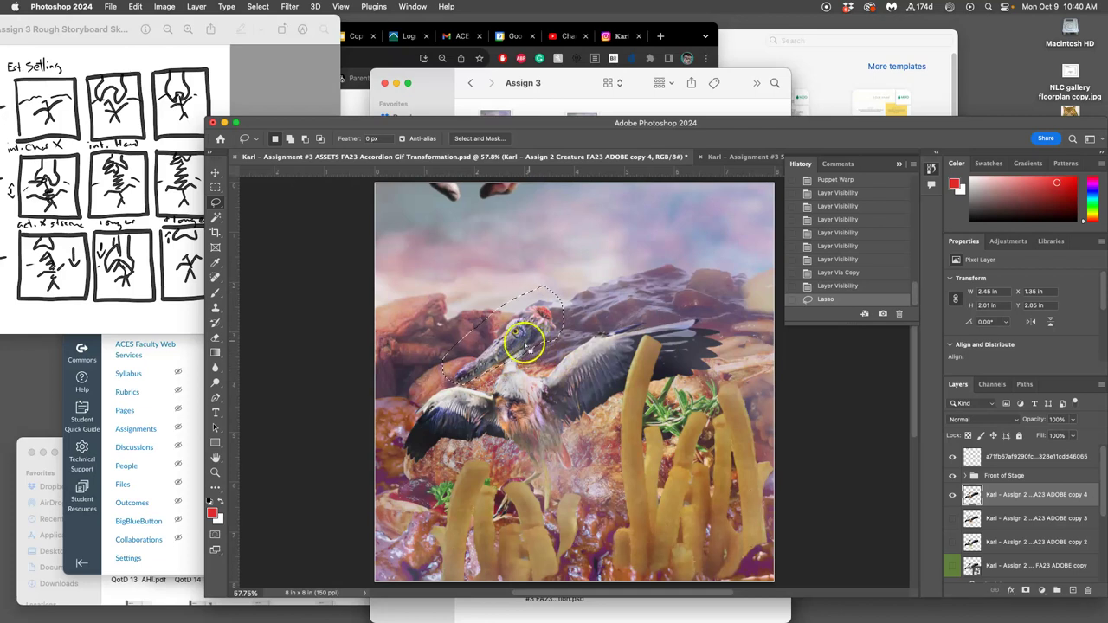
pyautogui.click(952, 497)
pyautogui.click(953, 497)
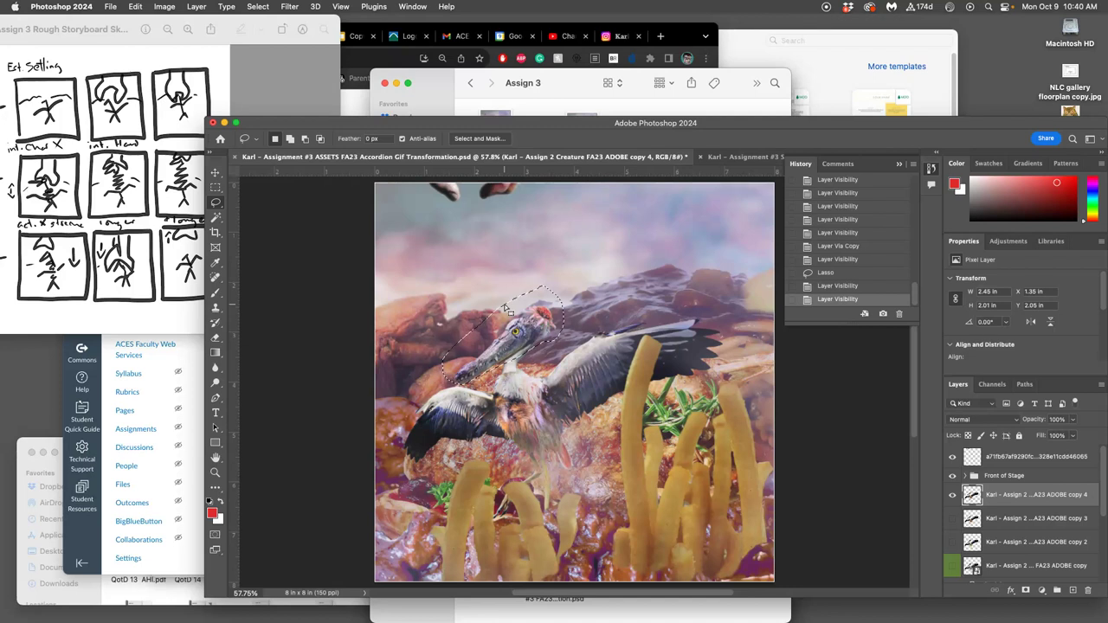
pyautogui.press('super+x')
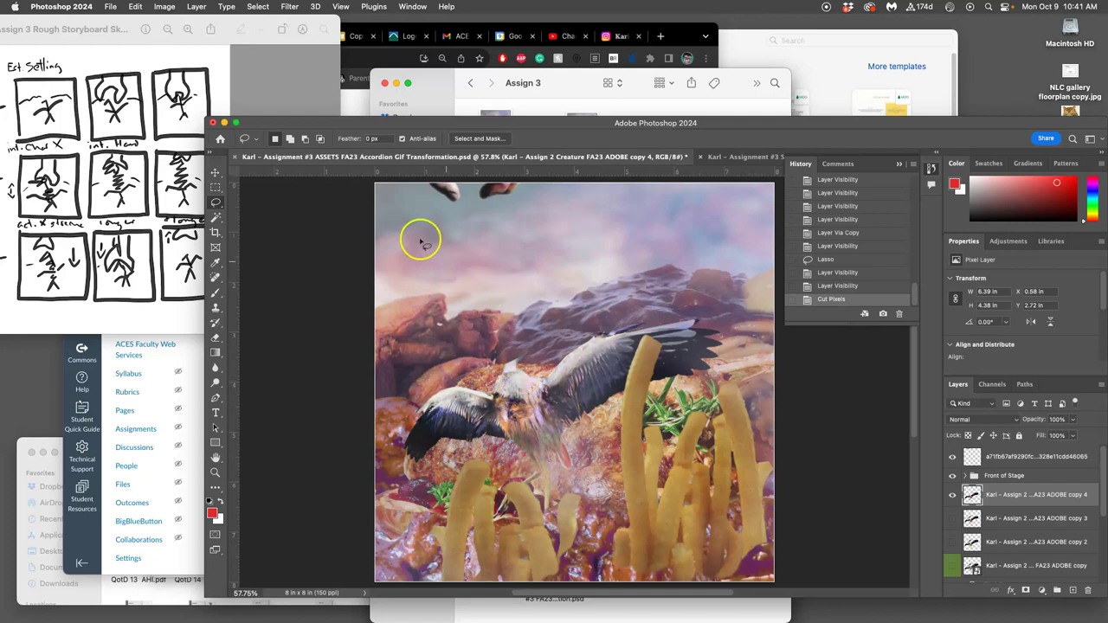
pyautogui.click(136, 7)
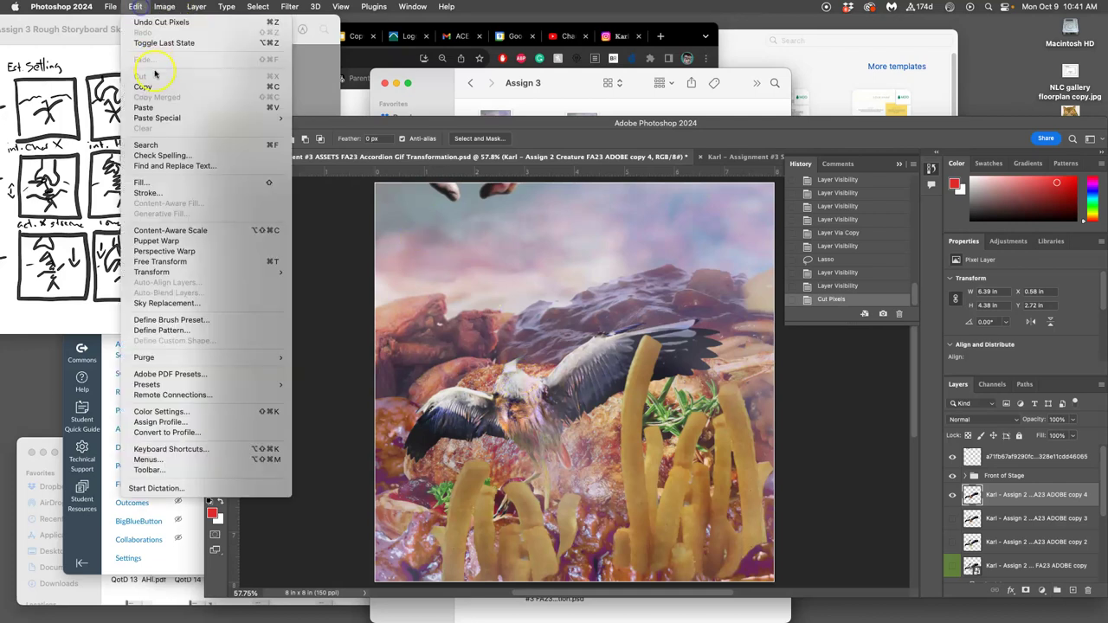
pyautogui.click(159, 110)
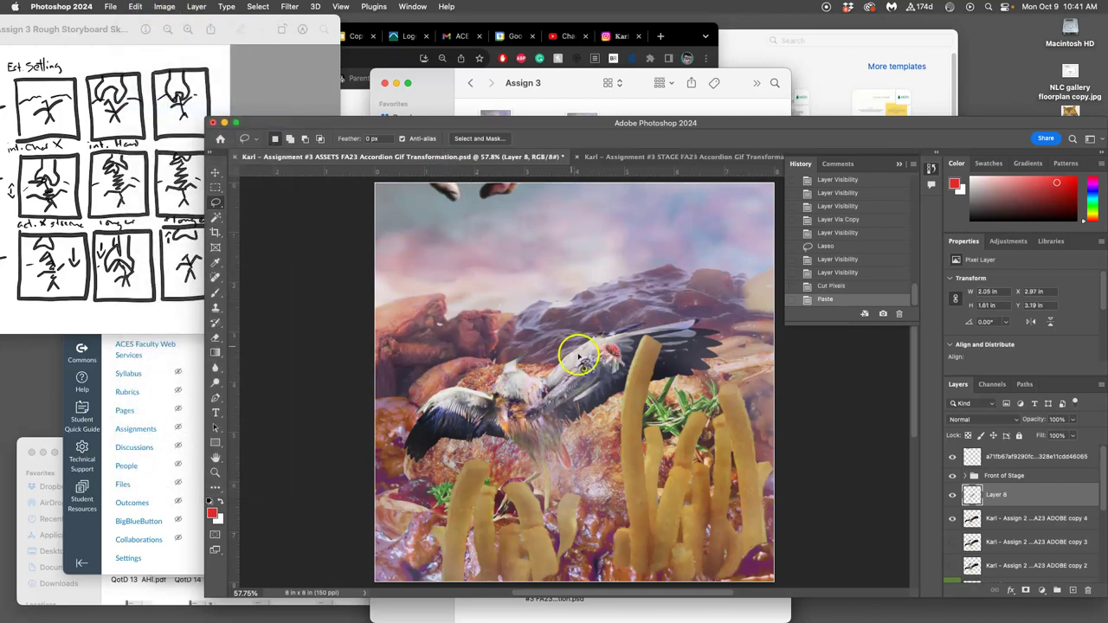
# - Move the cut head back onto the creature's neck and rotate it slightly so the beak points more horizontally
pyautogui.click(216, 172)
pyautogui.moveTo(585, 372); pyautogui.dragTo(518, 346)
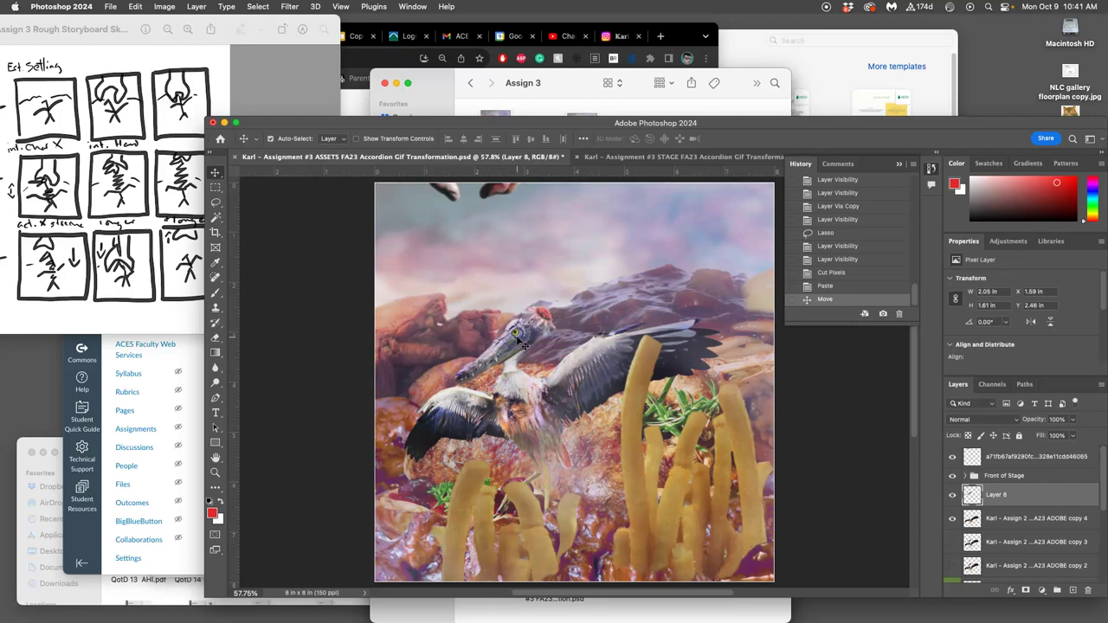
pyautogui.press('super+t')
pyautogui.moveTo(573, 306); pyautogui.dragTo(574, 315)
pyautogui.moveTo(520, 338); pyautogui.dragTo(527, 340)
pyautogui.press('Return')
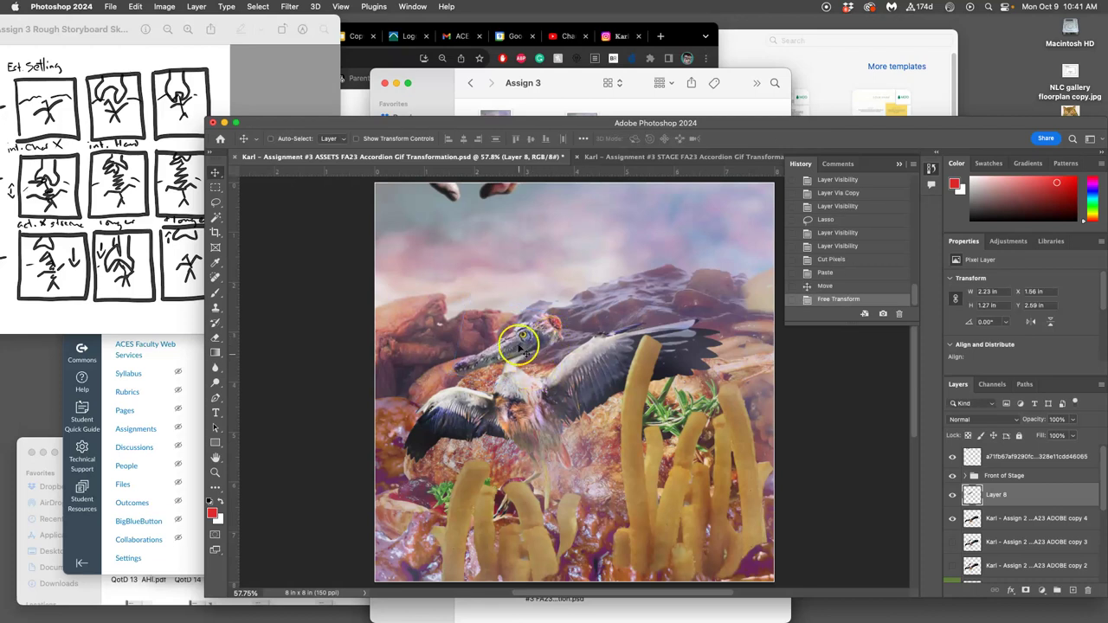
# - Merge the head layer with the creature copy 4 layer and toggle the merged layer's visibility to check it
pyautogui.keyDown('shift'); pyautogui.click(1013, 518); pyautogui.keyUp('shift')
pyautogui.press('super+e')
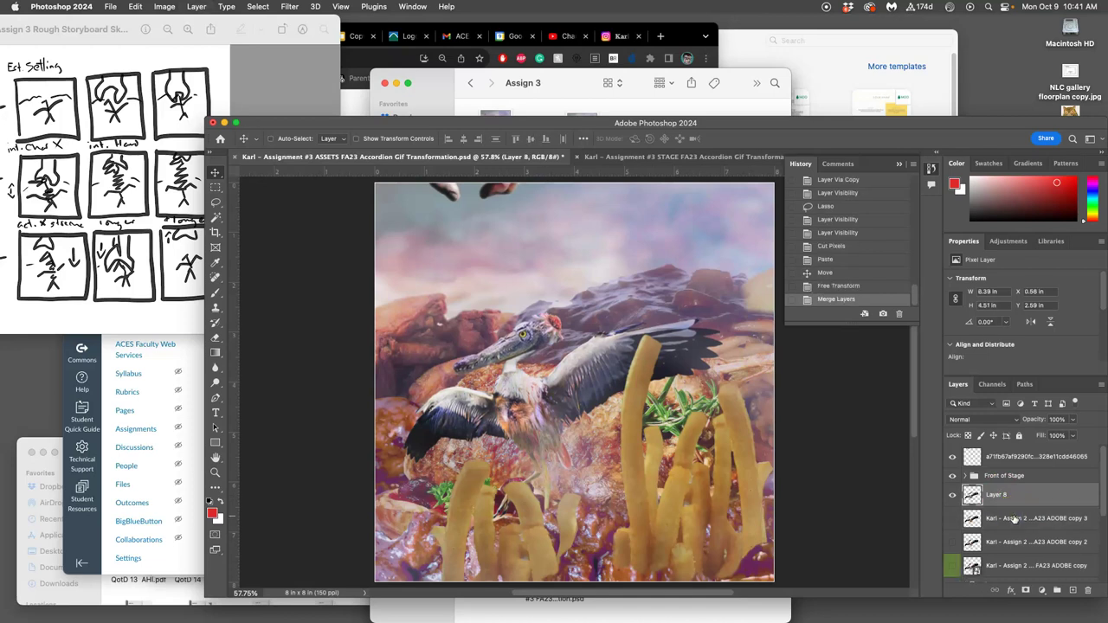
pyautogui.click(952, 494)
pyautogui.click(952, 495)
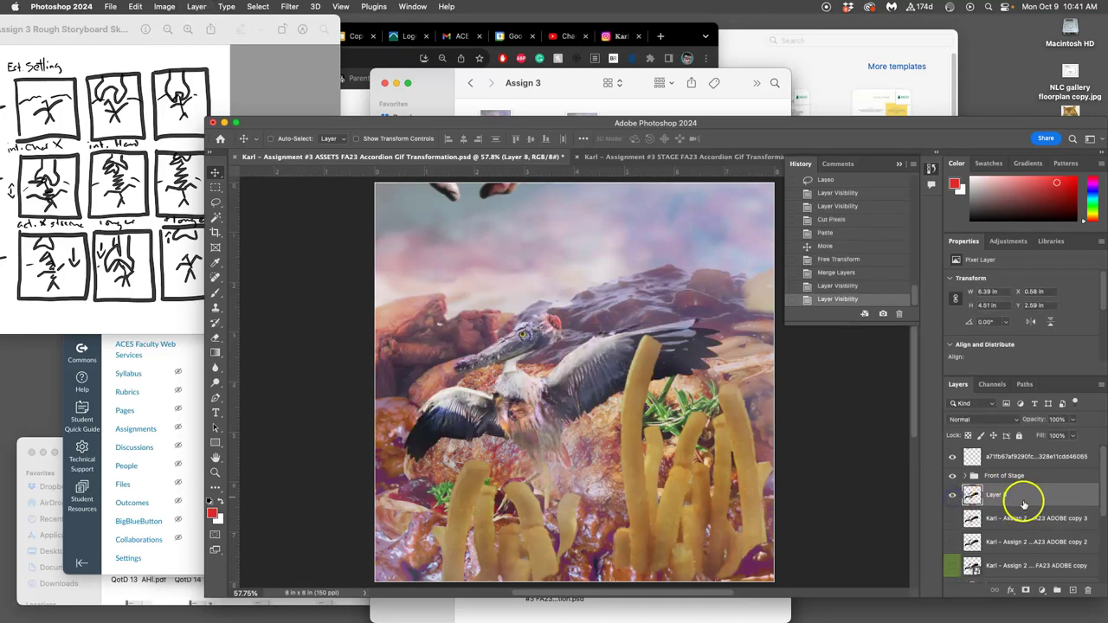
# - Apply Smart Sharpen to the merged creature layer with Amount 64%, Radius 0.7 px and Reduce Noise 10%
pyautogui.click(136, 7)
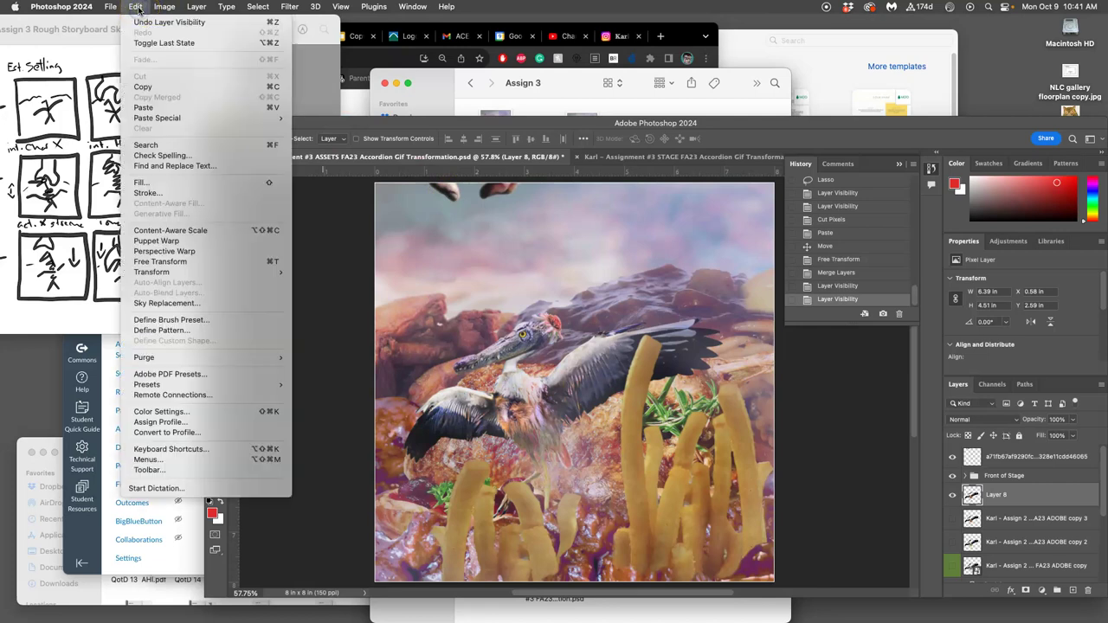
pyautogui.click(139, 8)
pyautogui.click(289, 7)
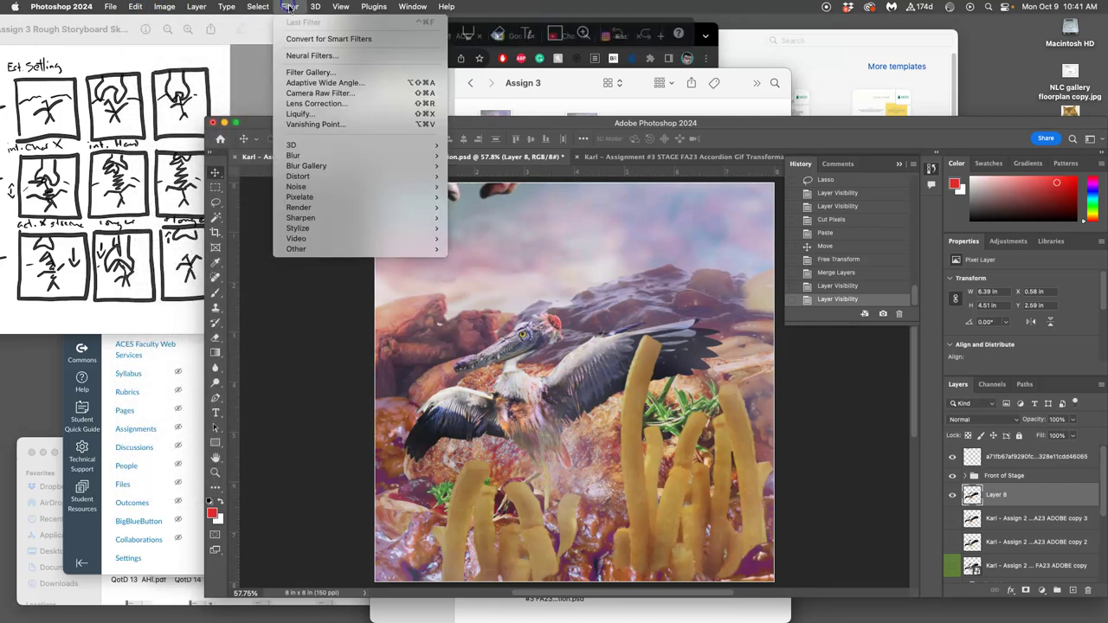
pyautogui.moveTo(329, 217)
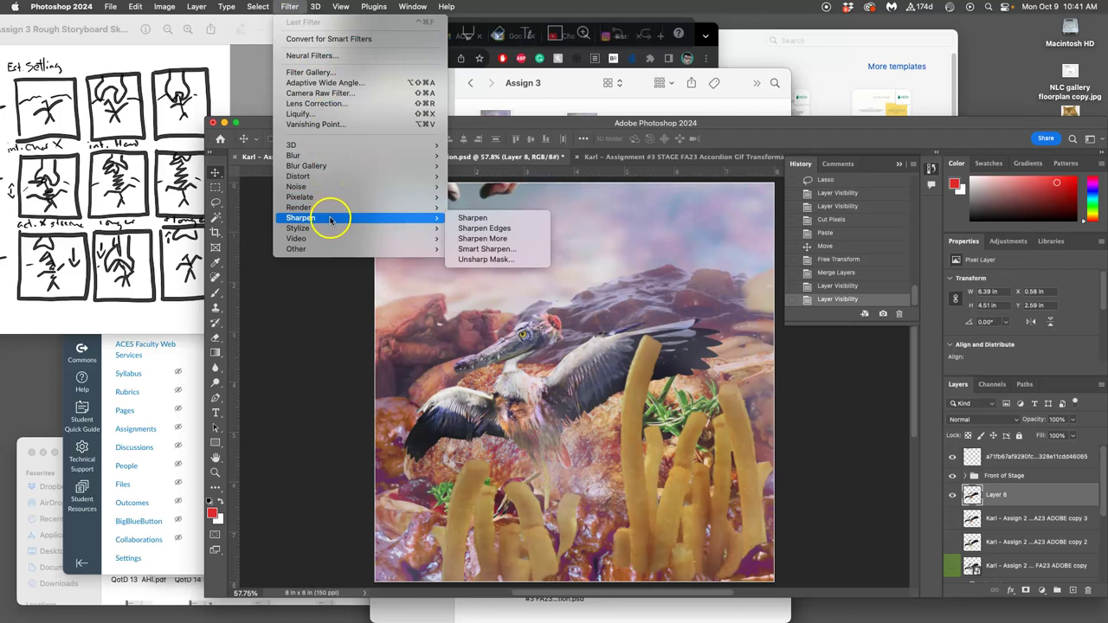
pyautogui.click(488, 250)
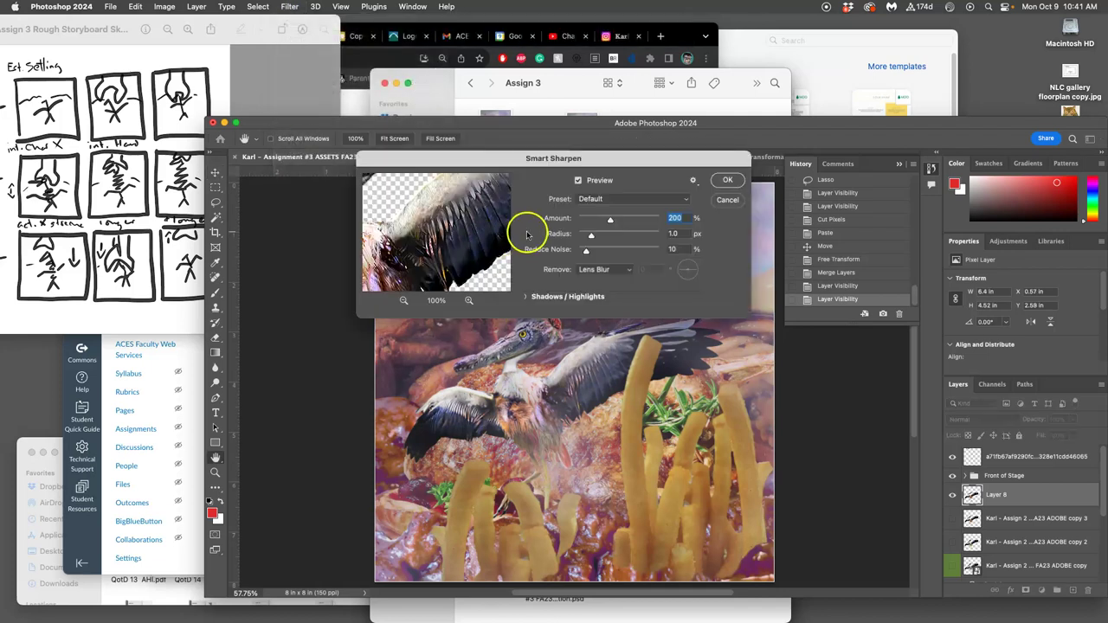
pyautogui.moveTo(610, 220); pyautogui.dragTo(604, 222)
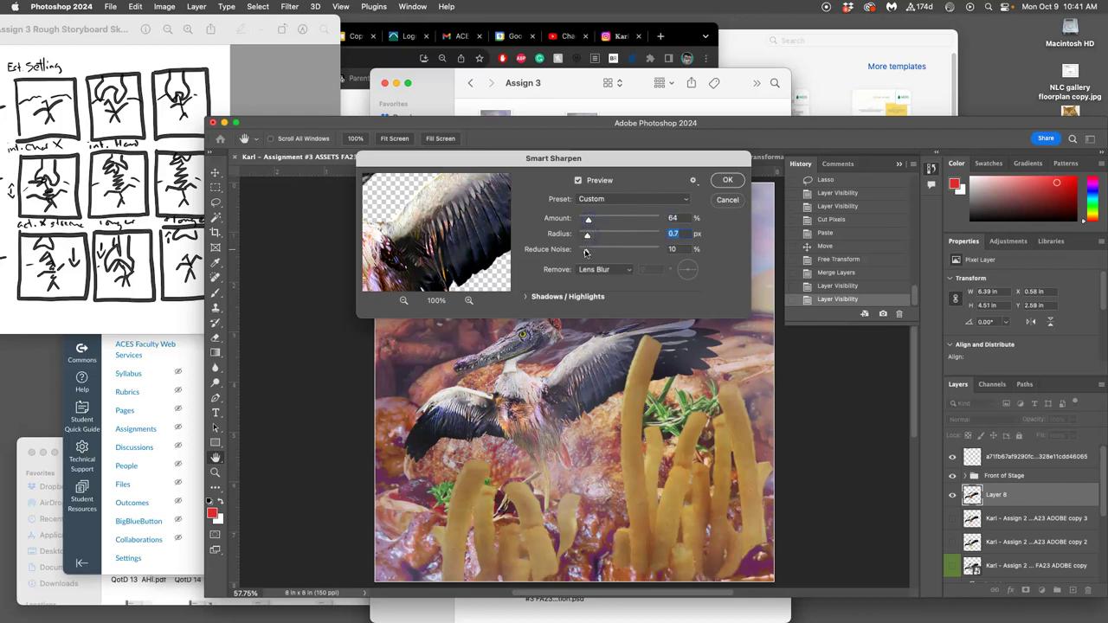
pyautogui.click(724, 180)
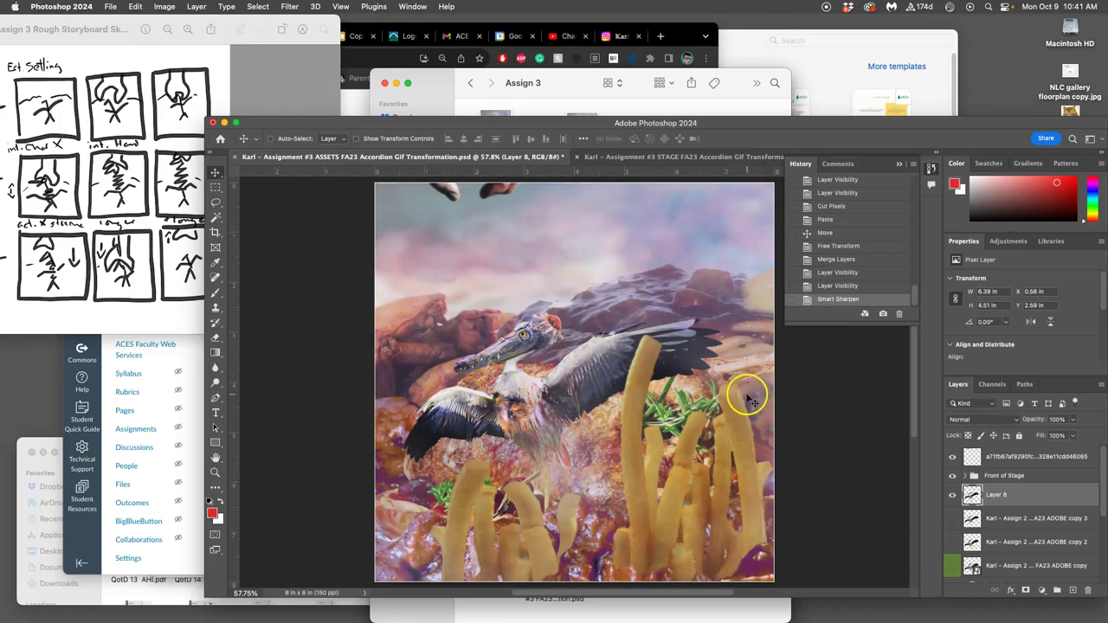
# - Start Puppet Warp on the creature and place pins on its beak, feet and both wings
pyautogui.click(137, 6)
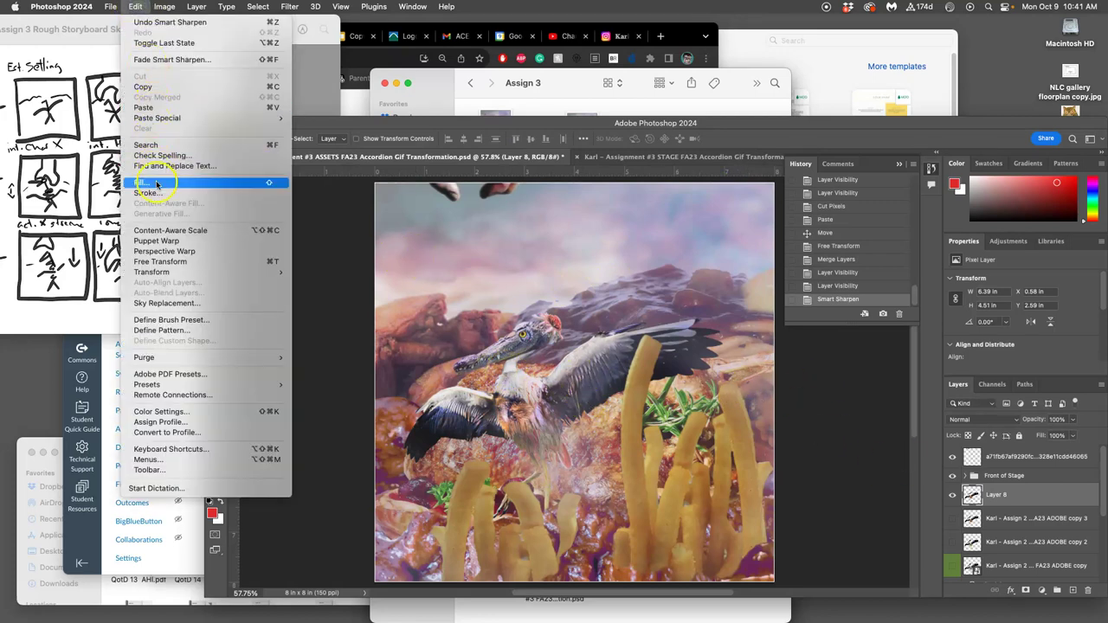
pyautogui.click(158, 241)
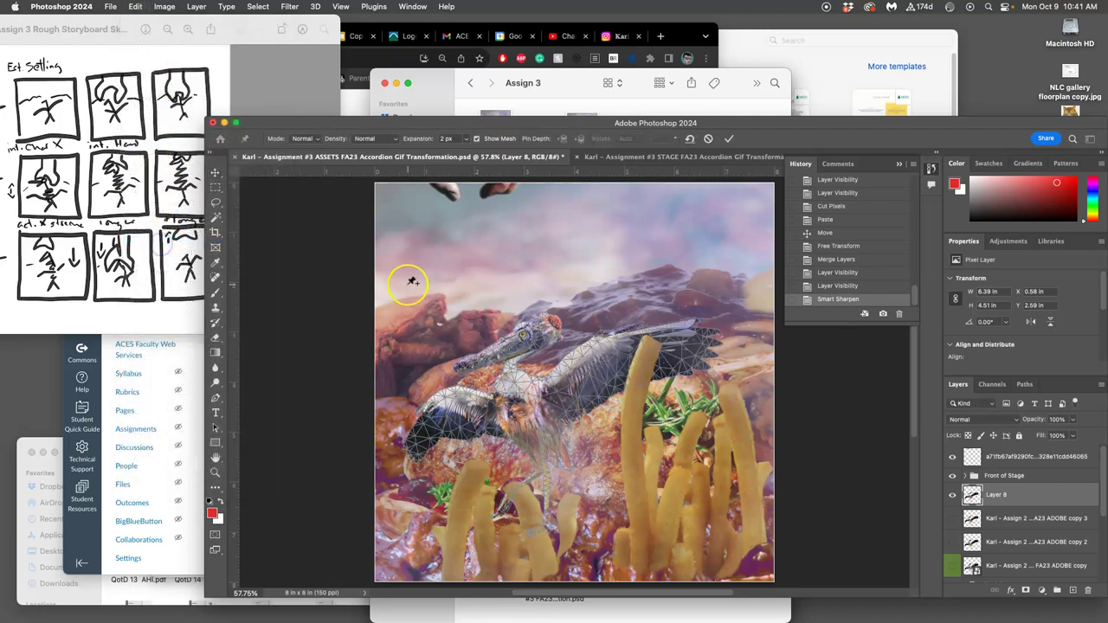
pyautogui.click(462, 368)
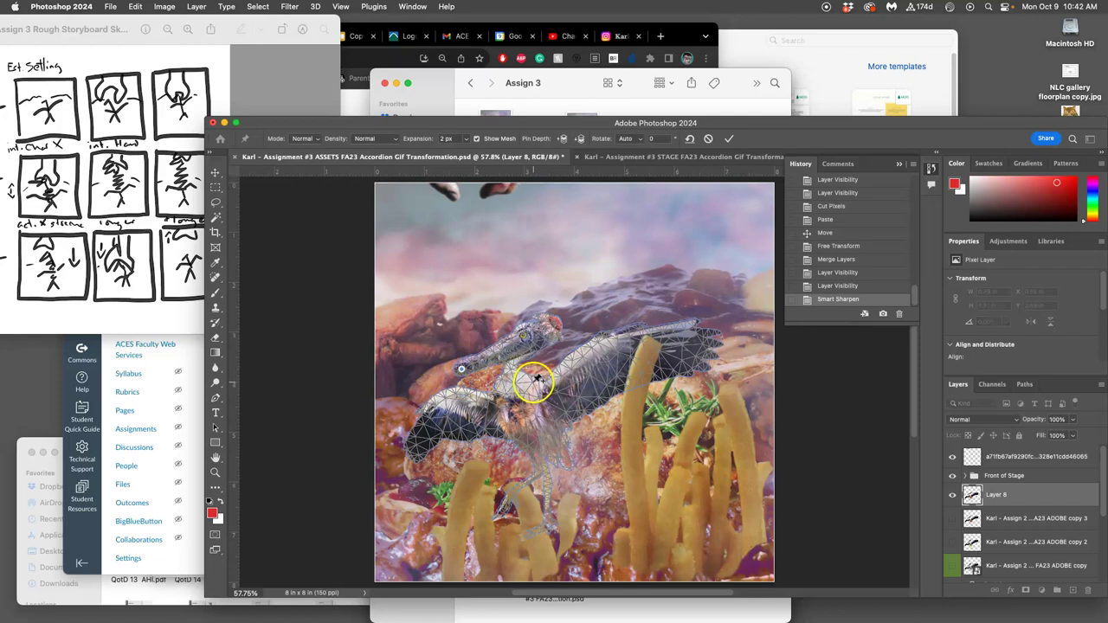
pyautogui.click(551, 527)
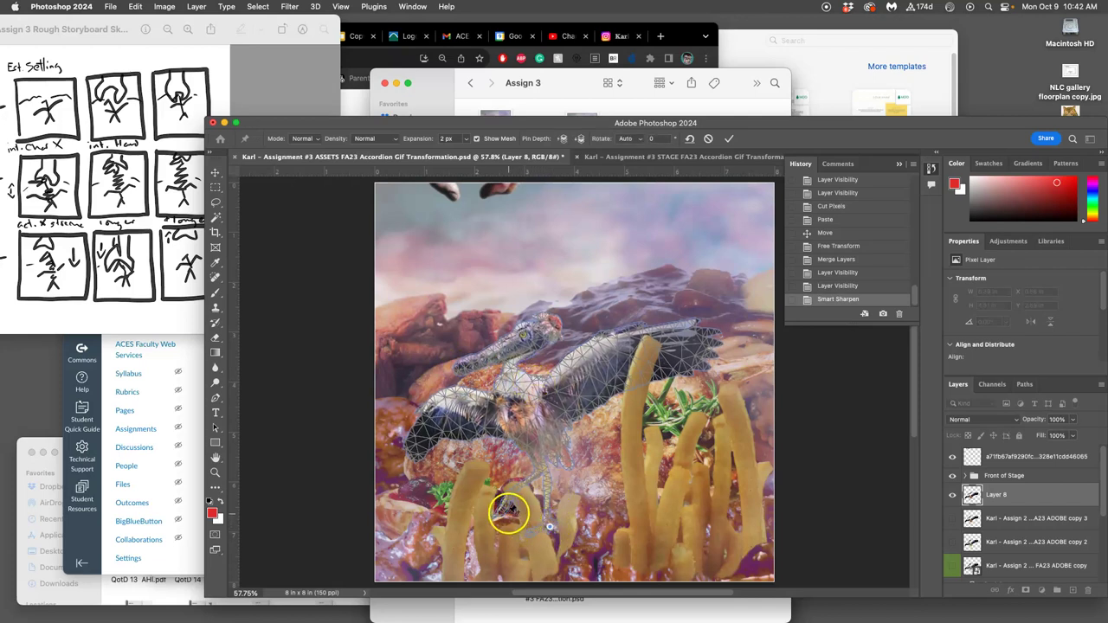
pyautogui.click(426, 412)
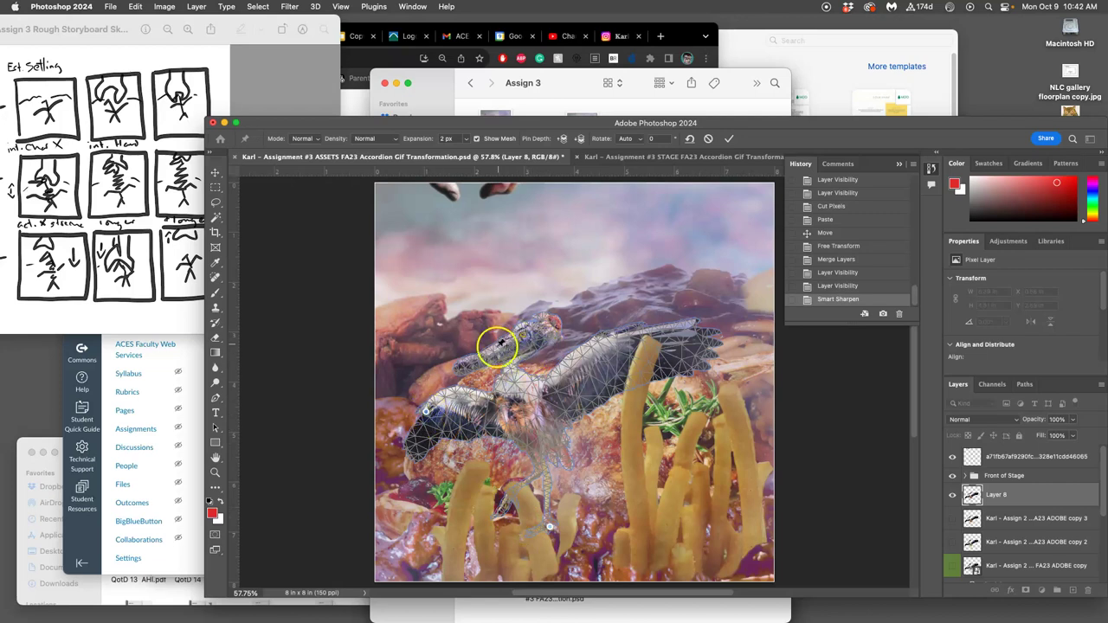
pyautogui.click(463, 365)
pyautogui.click(529, 377)
pyautogui.click(697, 331)
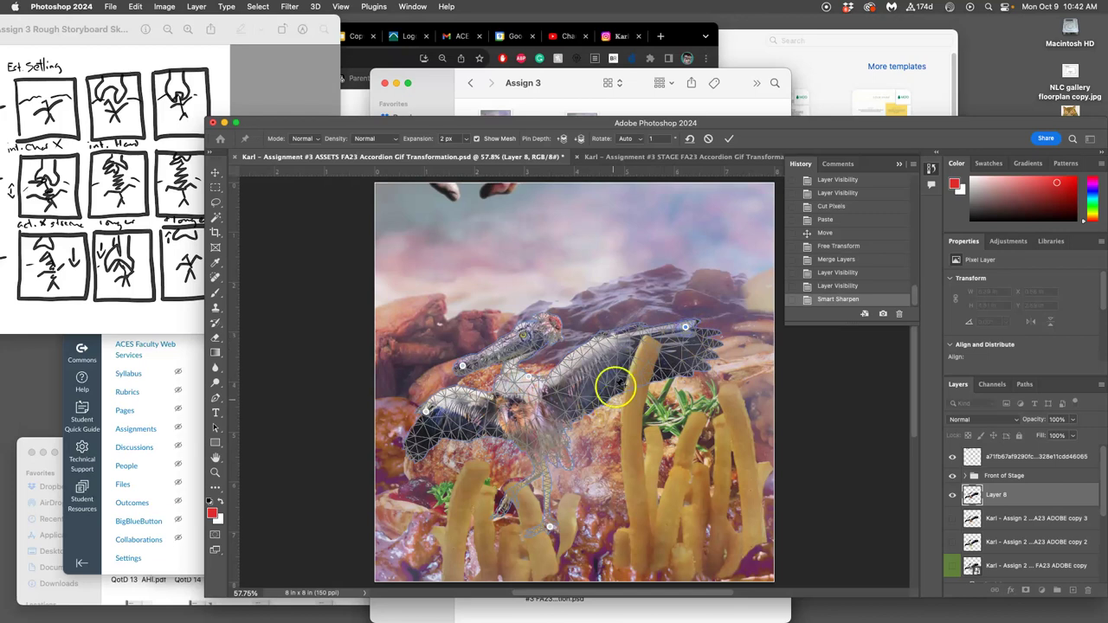
# - Pull the pins on both wings slightly downward to lower the wings and apply the Puppet Warp
pyautogui.moveTo(685, 328)
pyautogui.mouseDown()
pyautogui.moveTo(683, 310)
pyautogui.moveTo(684, 341)
pyautogui.mouseUp()
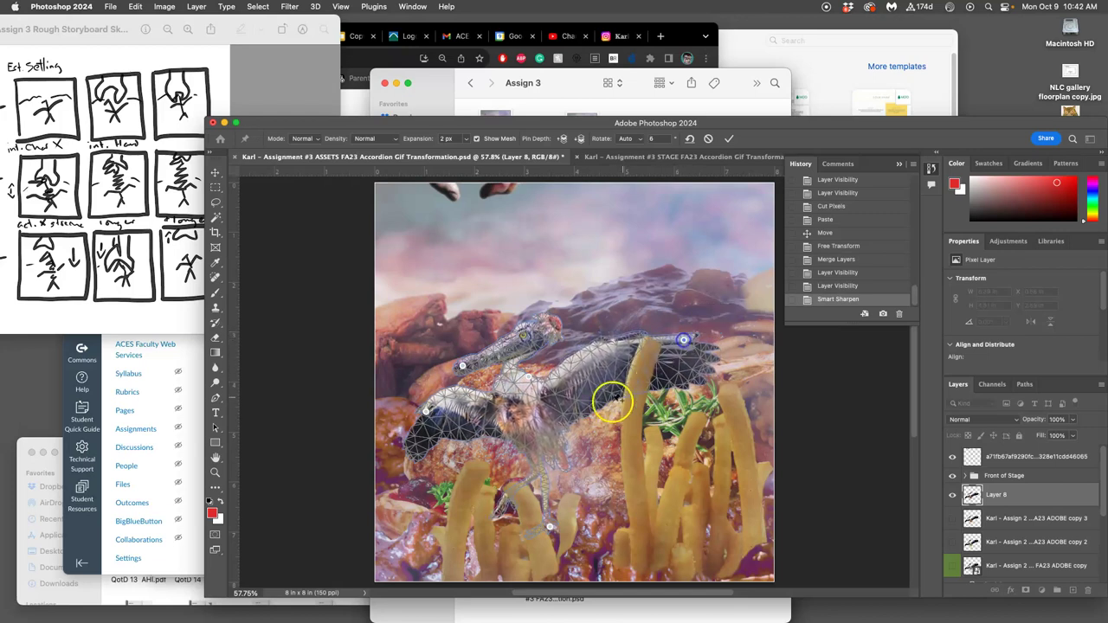
pyautogui.moveTo(463, 367); pyautogui.dragTo(463, 367)
pyautogui.click(425, 412)
pyautogui.moveTo(425, 412); pyautogui.dragTo(424, 421)
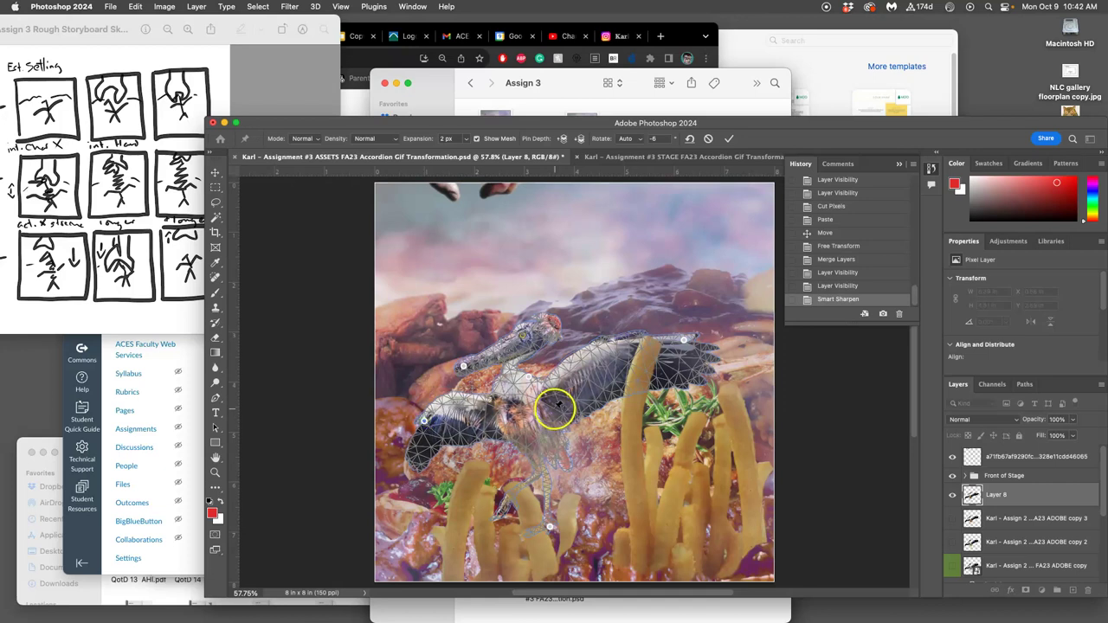
pyautogui.press('Return')
# - Switch between STAGE and ASSETS to compare the creature's warped pose with the previous frame
pyautogui.click(661, 161)
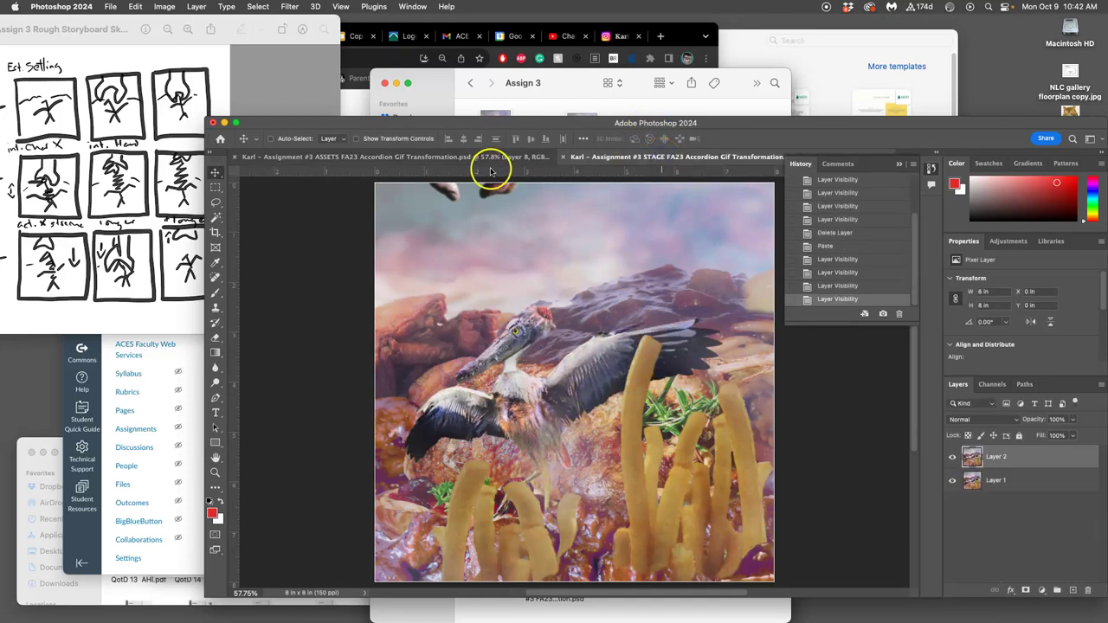
pyautogui.click(523, 159)
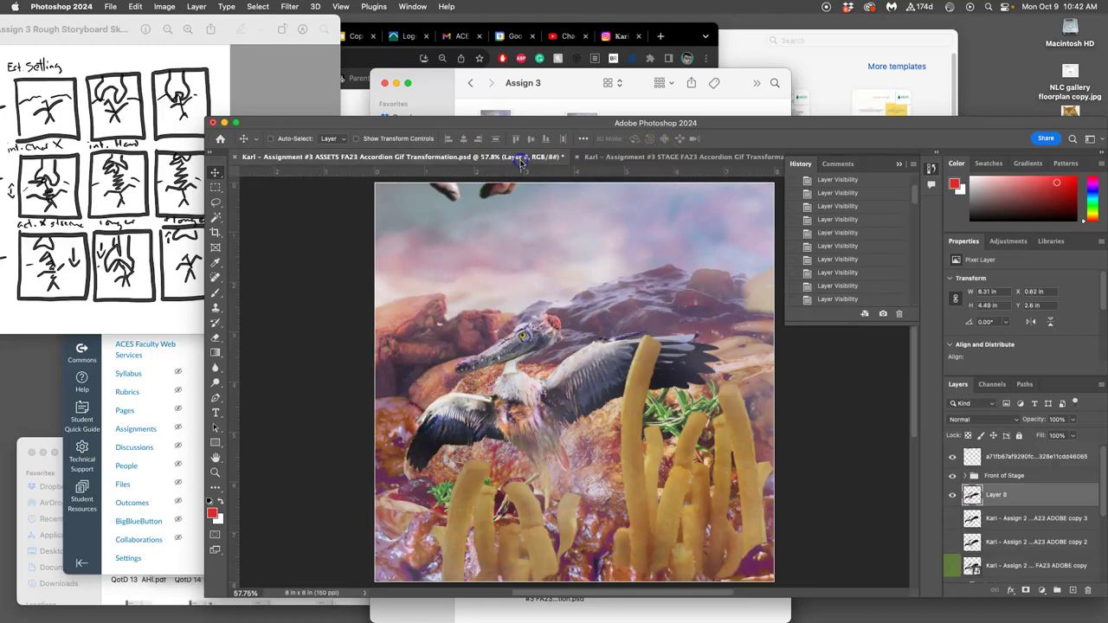
pyautogui.click(616, 158)
pyautogui.click(485, 159)
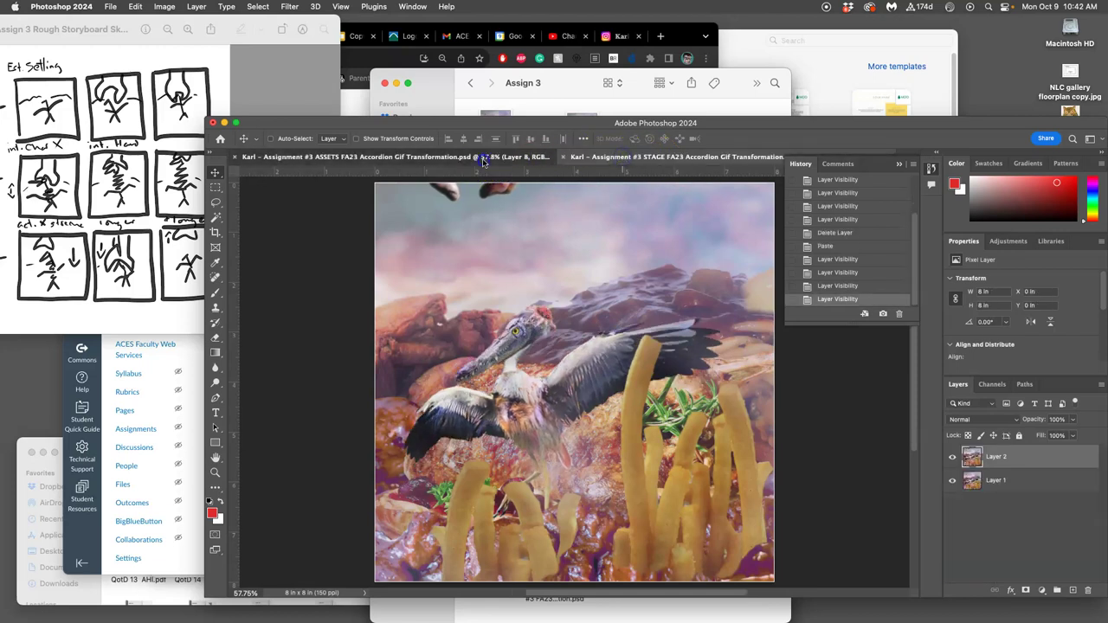
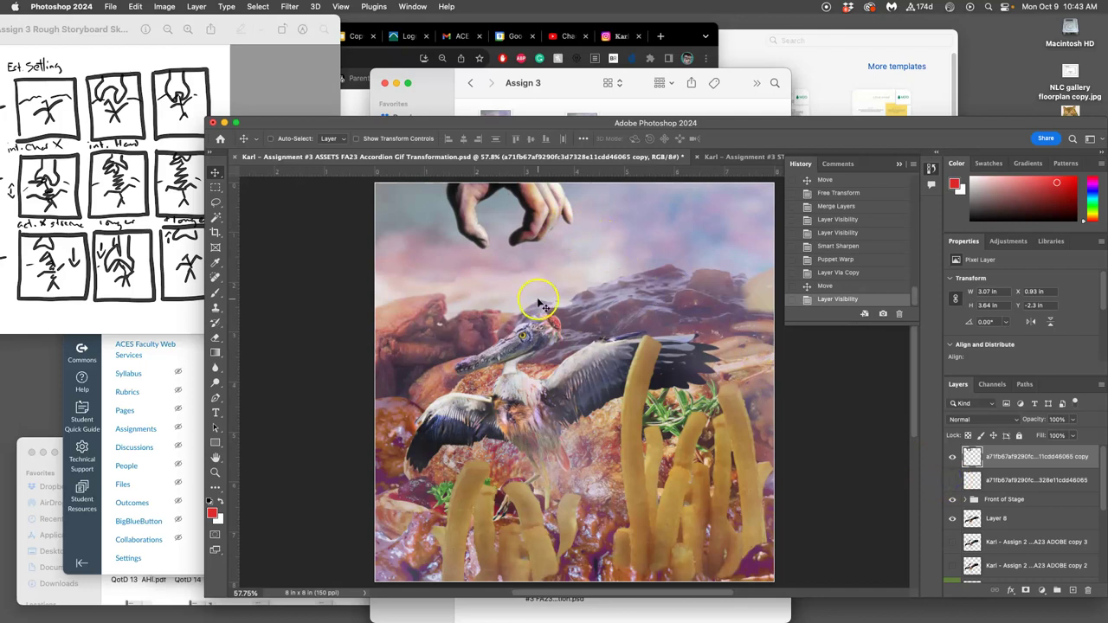
# - Flip between STAGE and ASSETS to compare the lowered hand with its position in the previous frame
pyautogui.click(727, 159)
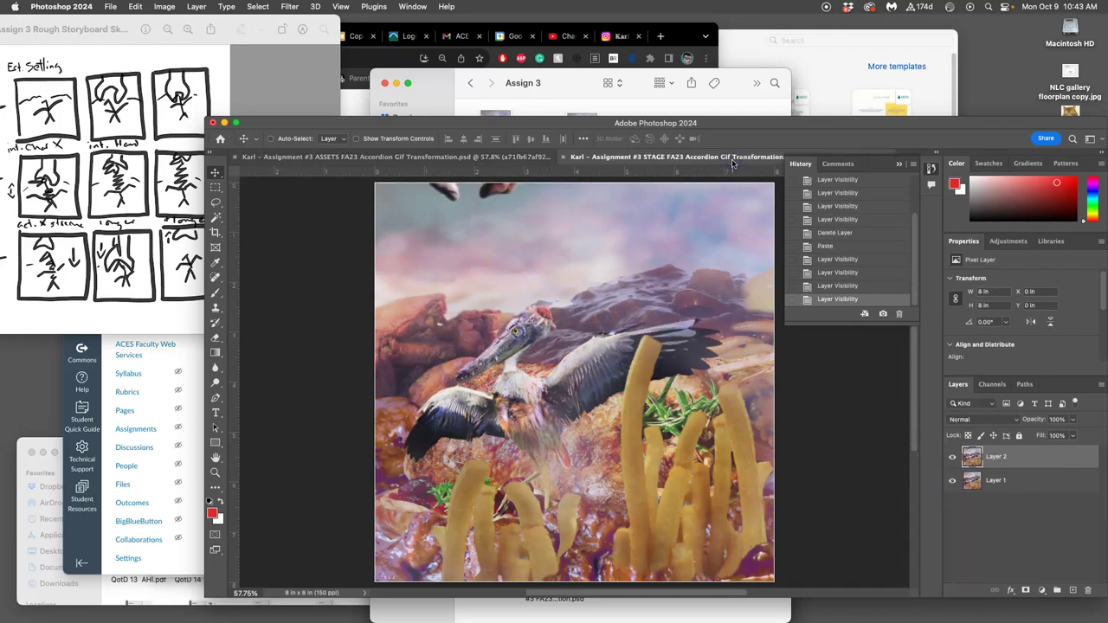
pyautogui.click(500, 159)
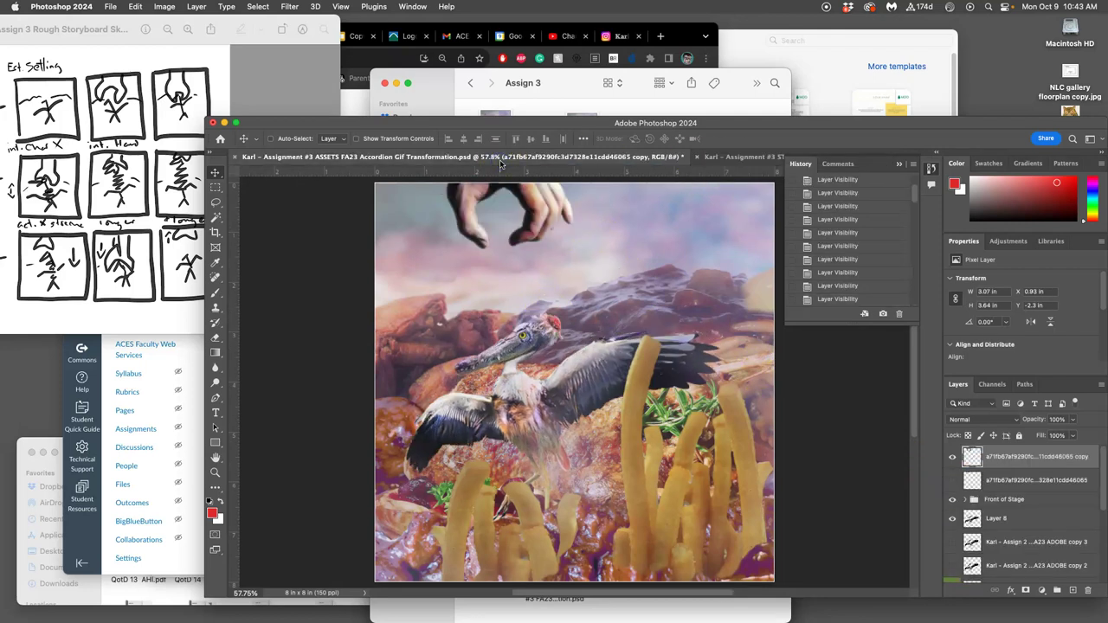
pyautogui.click(705, 156)
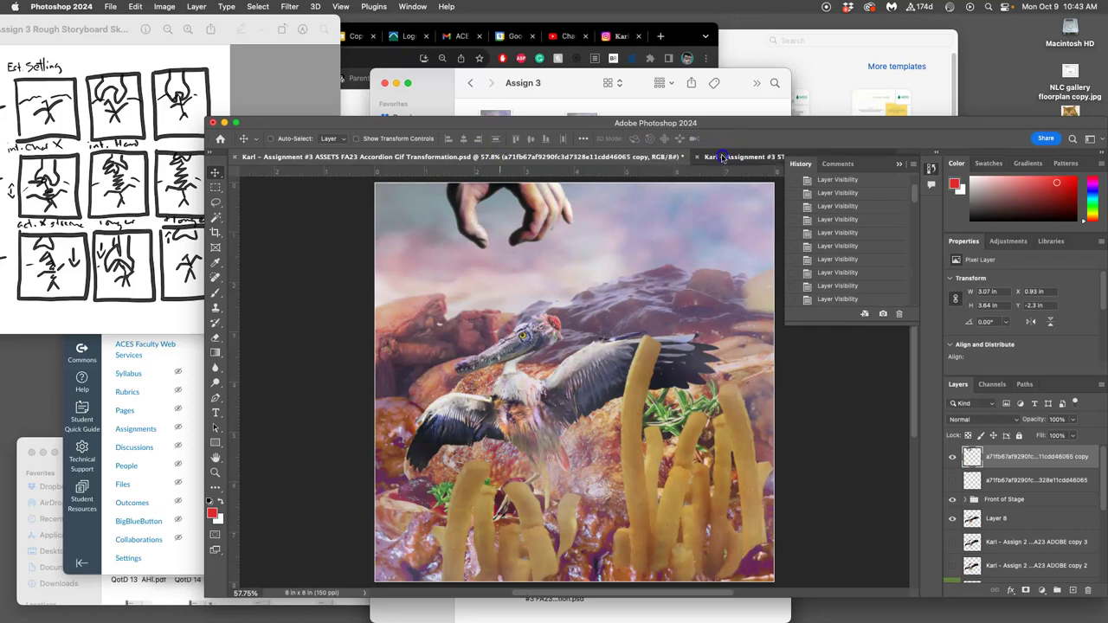
pyautogui.click(499, 159)
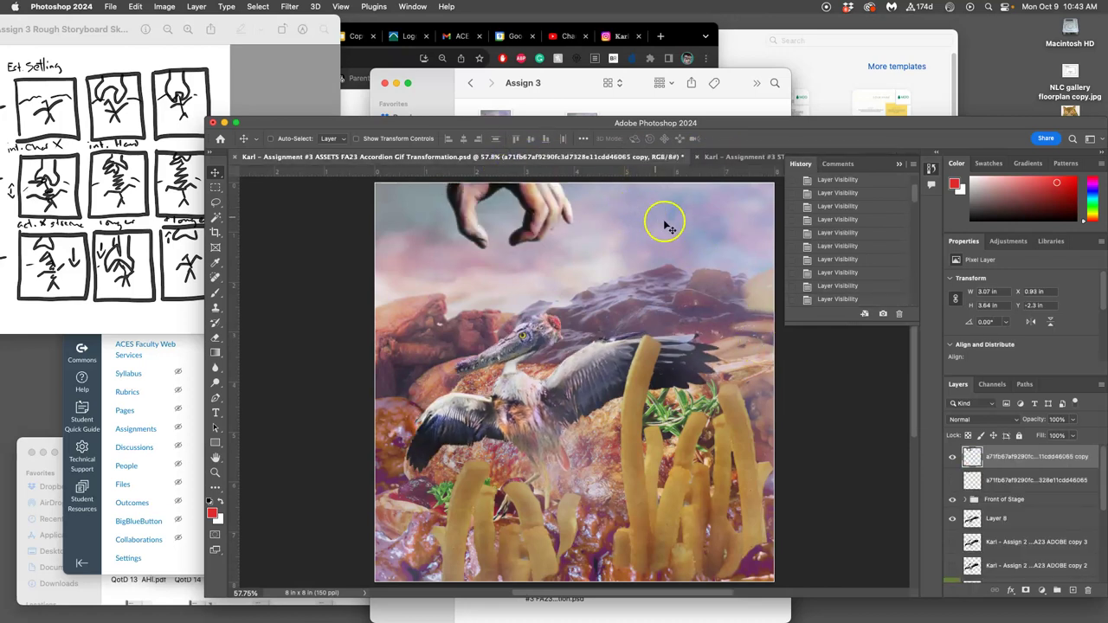
# - Save the ASSETS file and flatten its image, discarding the hidden layers
pyautogui.press('super+s')
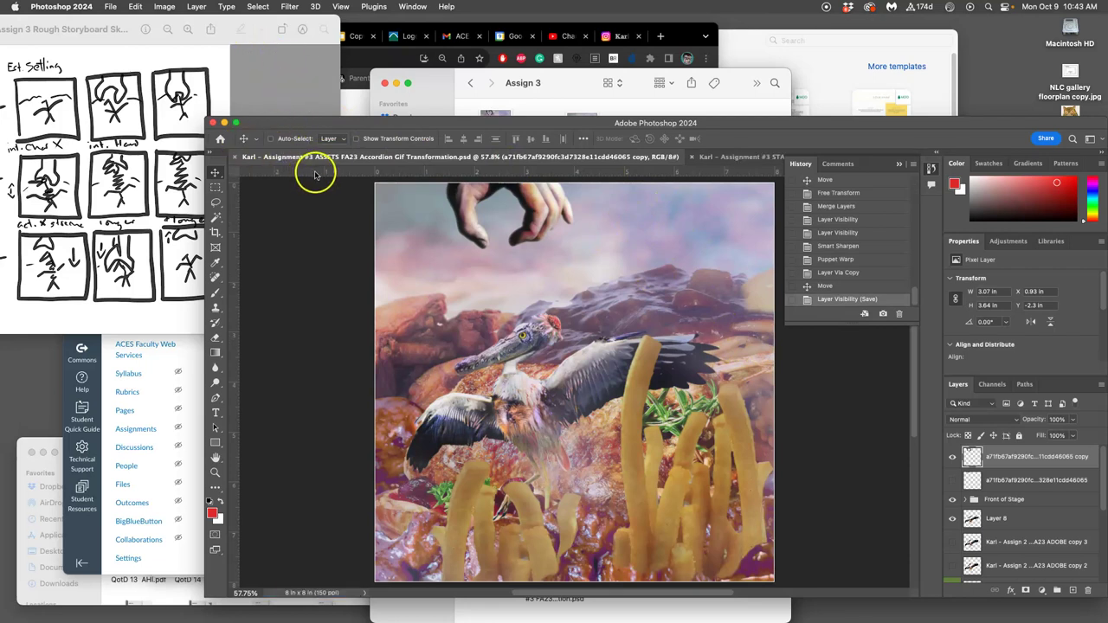
pyautogui.click(191, 7)
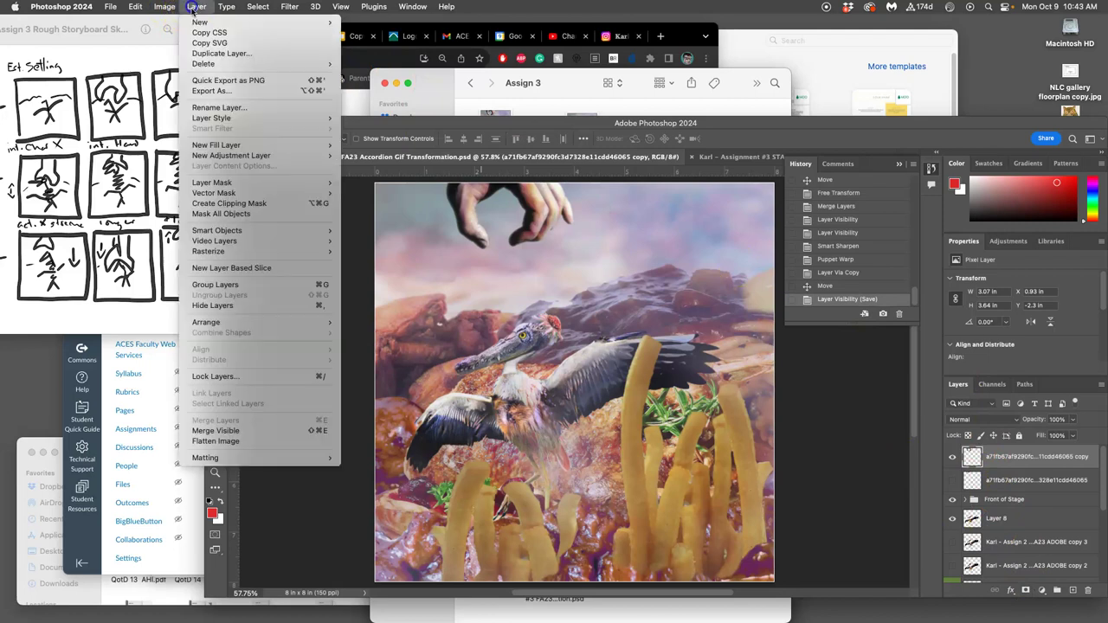
pyautogui.click(235, 443)
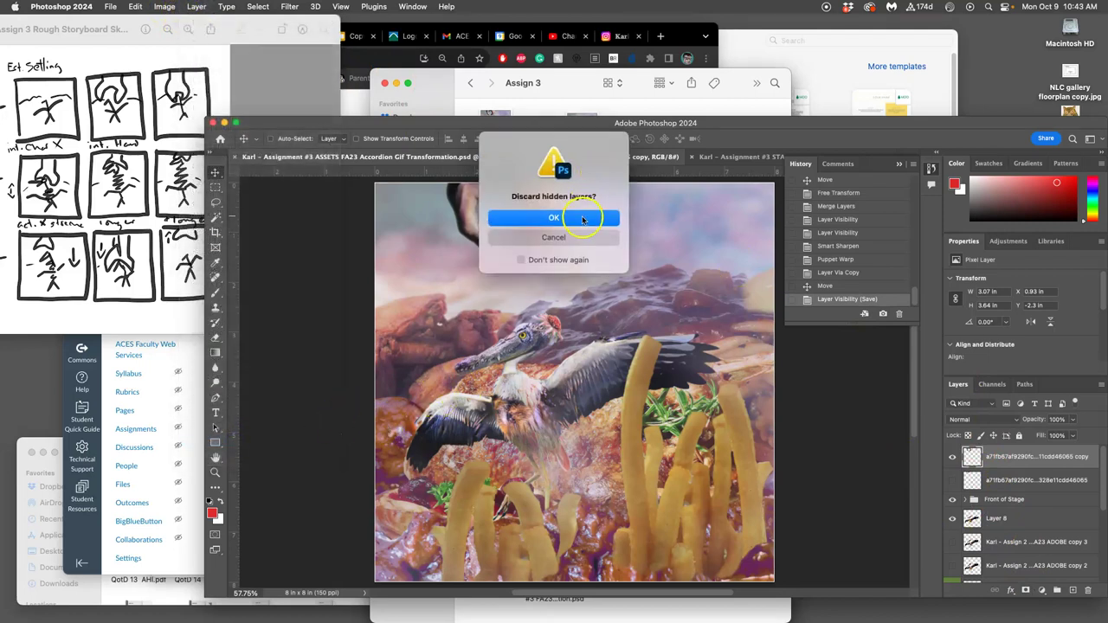
pyautogui.click(580, 220)
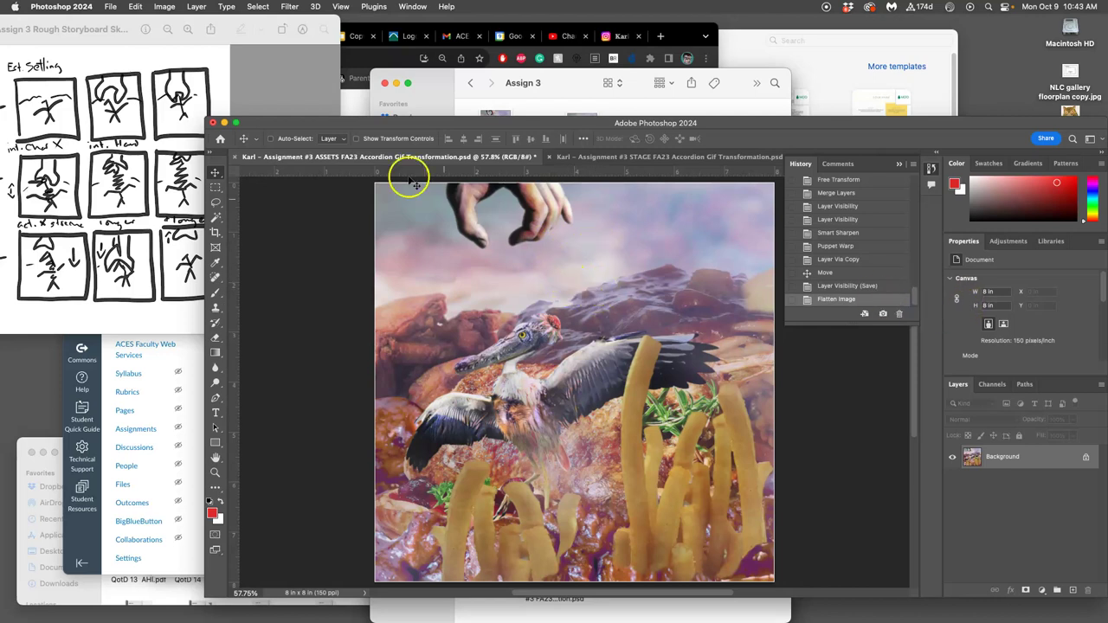
# - Select the entire flattened canvas in ASSETS and copy it
pyautogui.click(135, 7)
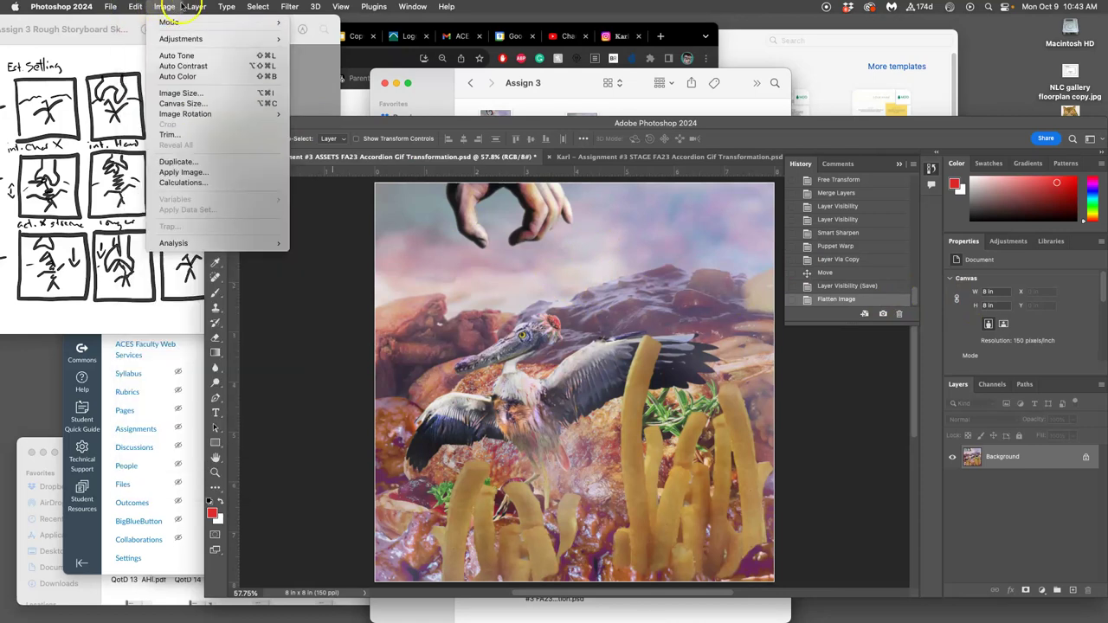
pyautogui.click(255, 22)
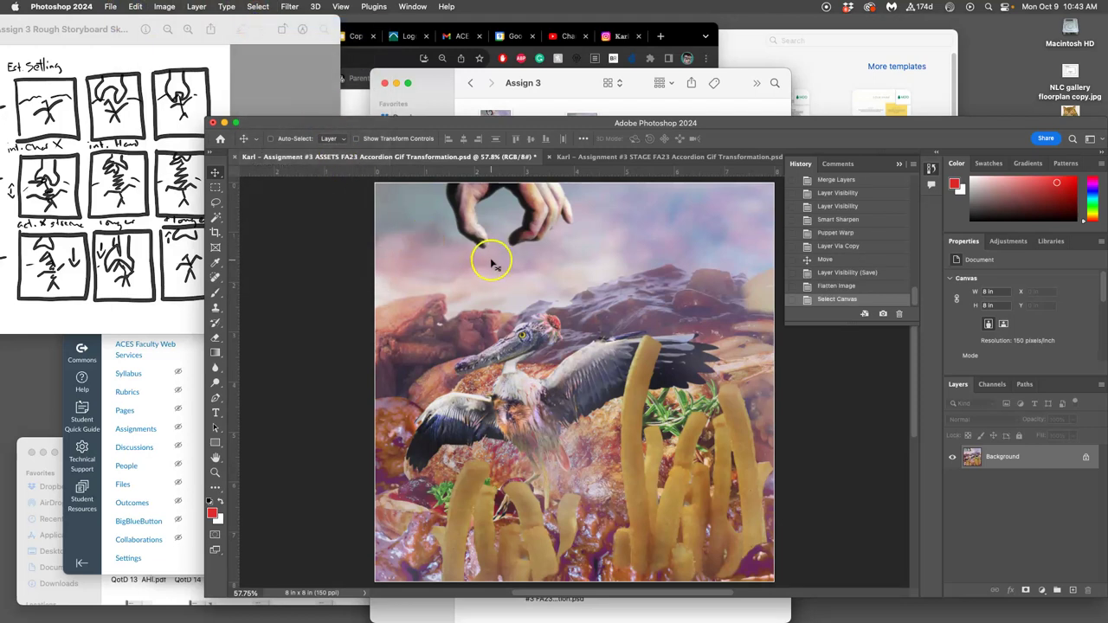
pyautogui.press('super+a')
pyautogui.press('super+a')
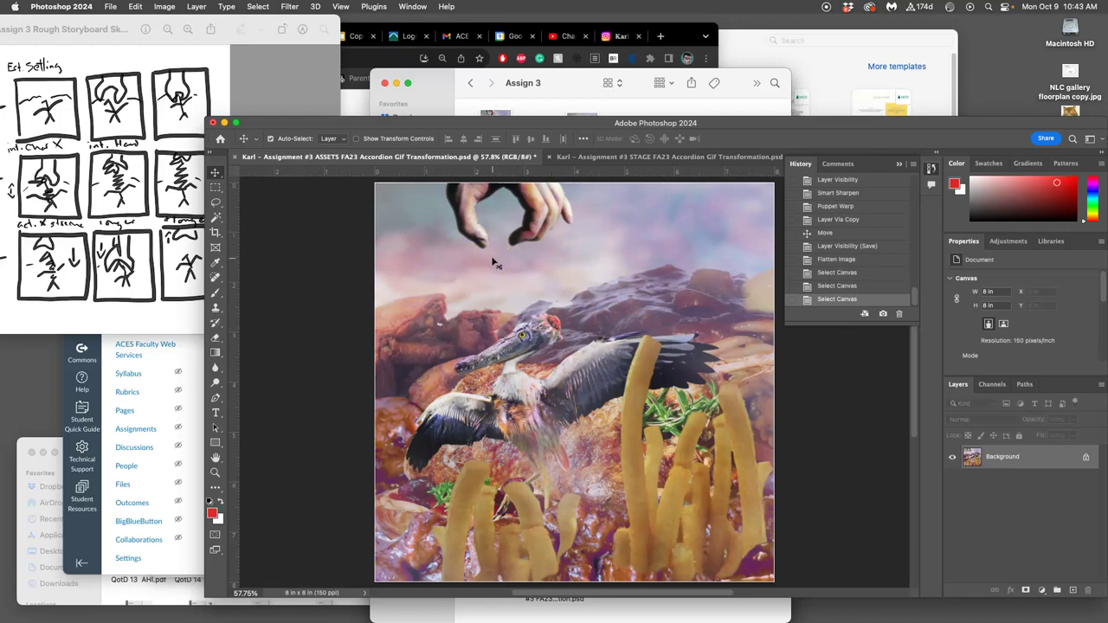
pyautogui.click(135, 7)
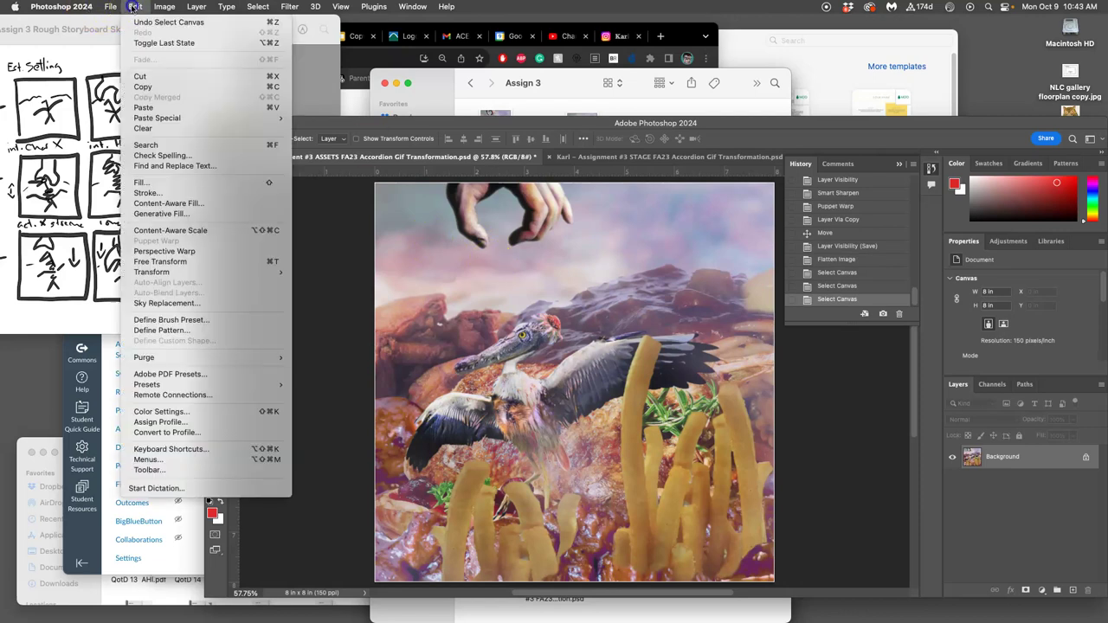
pyautogui.click(140, 83)
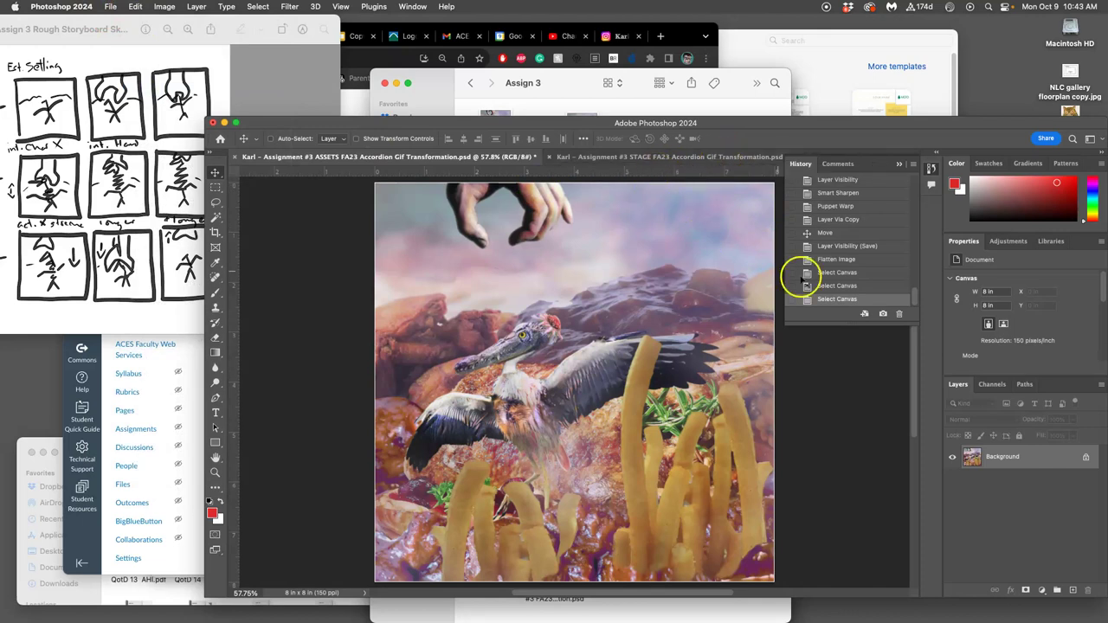
# - Return ASSETS to its saved layered state before flattening and paste the copied frame into STAGE as a new layer
pyautogui.click(835, 246)
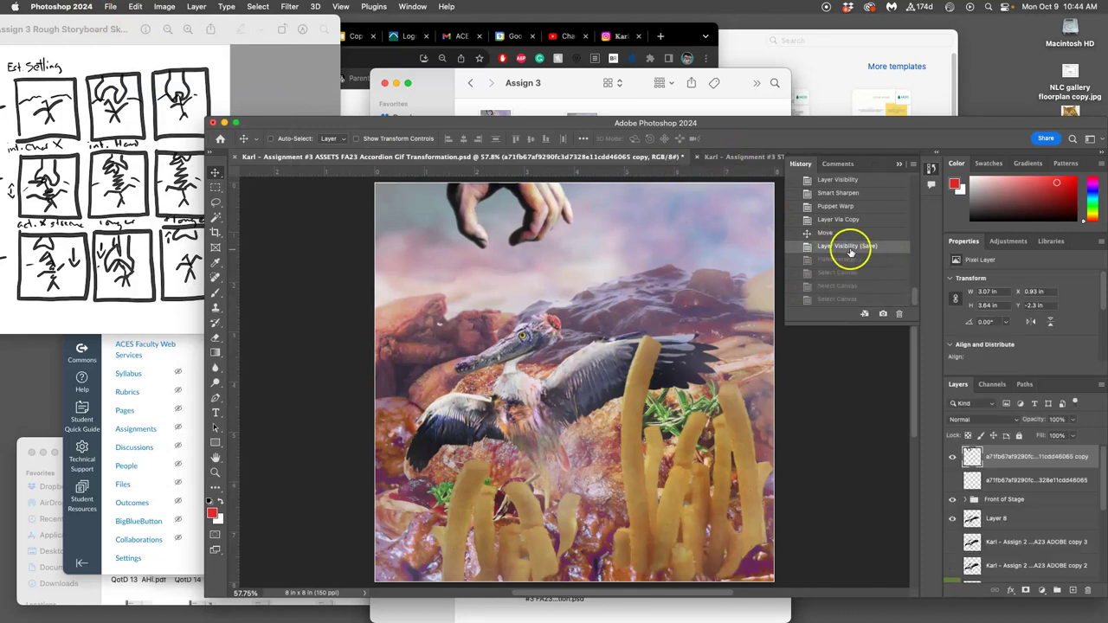
pyautogui.click(729, 156)
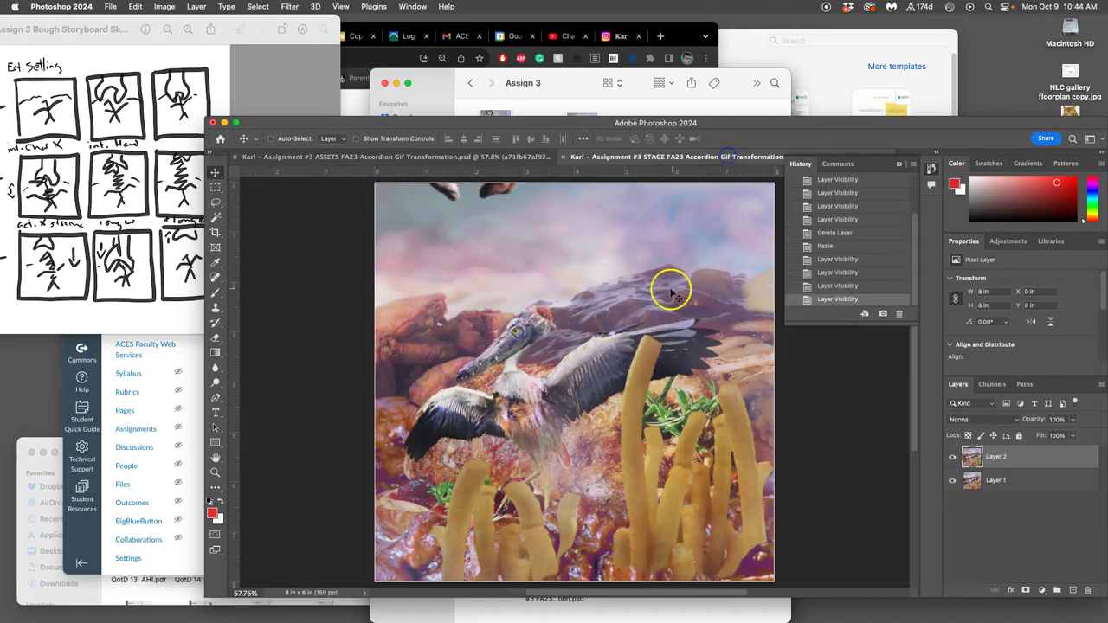
pyautogui.press('super+v')
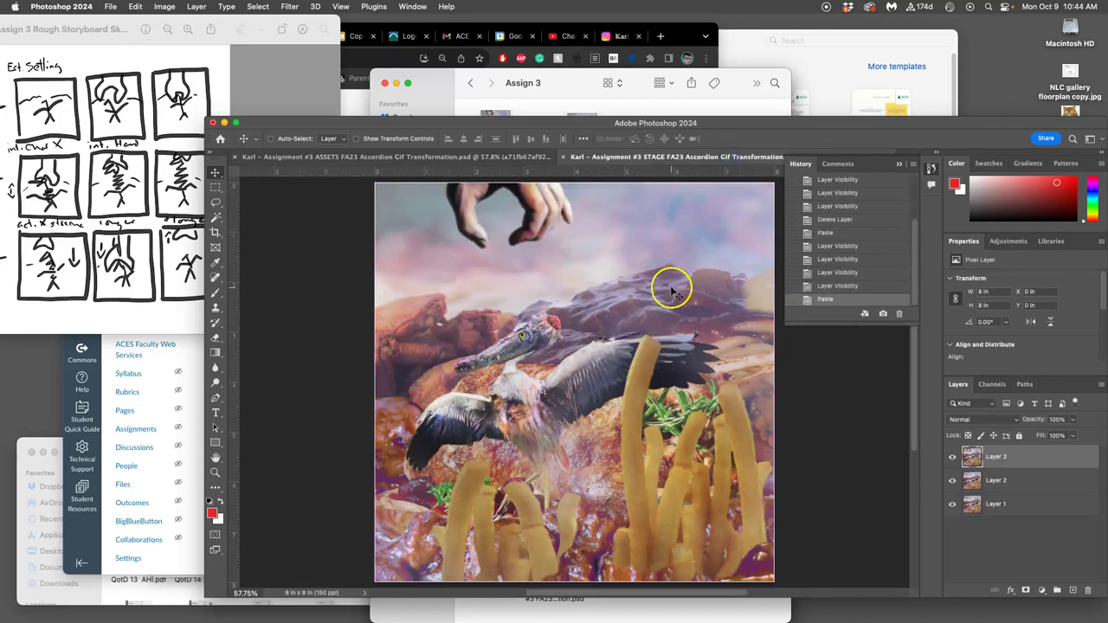
# - Preview the frame sequence in STAGE by repeatedly hiding and reshowing Layer 3 and Layer 2, and save the file with all layers shown
pyautogui.click(954, 458)
pyautogui.click(952, 481)
pyautogui.click(952, 482)
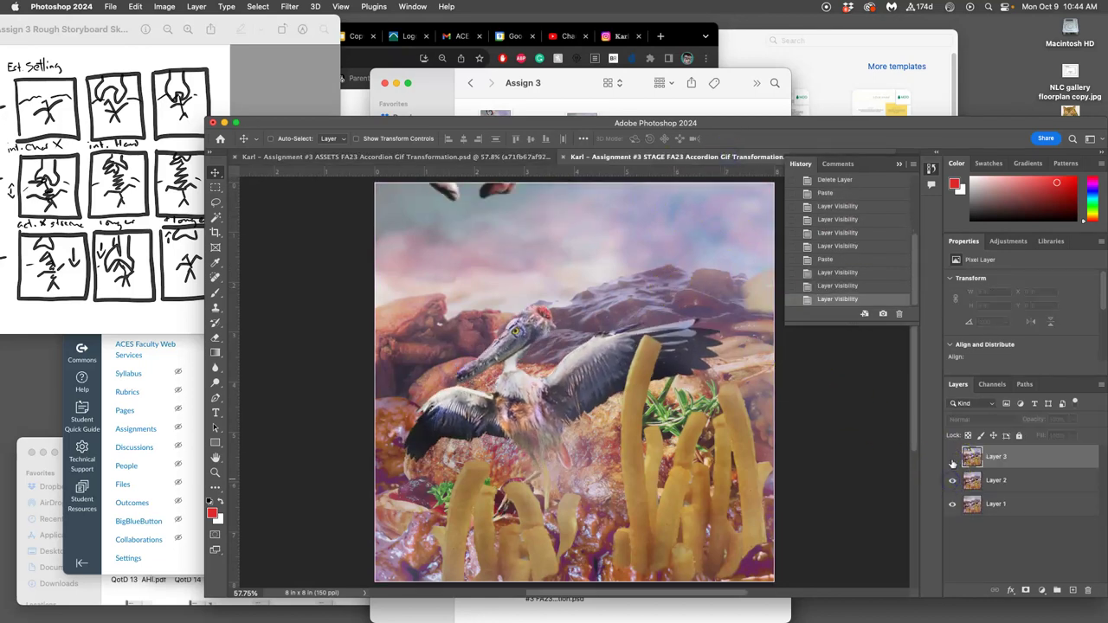
pyautogui.click(953, 458)
pyautogui.click(953, 458)
pyautogui.click(953, 481)
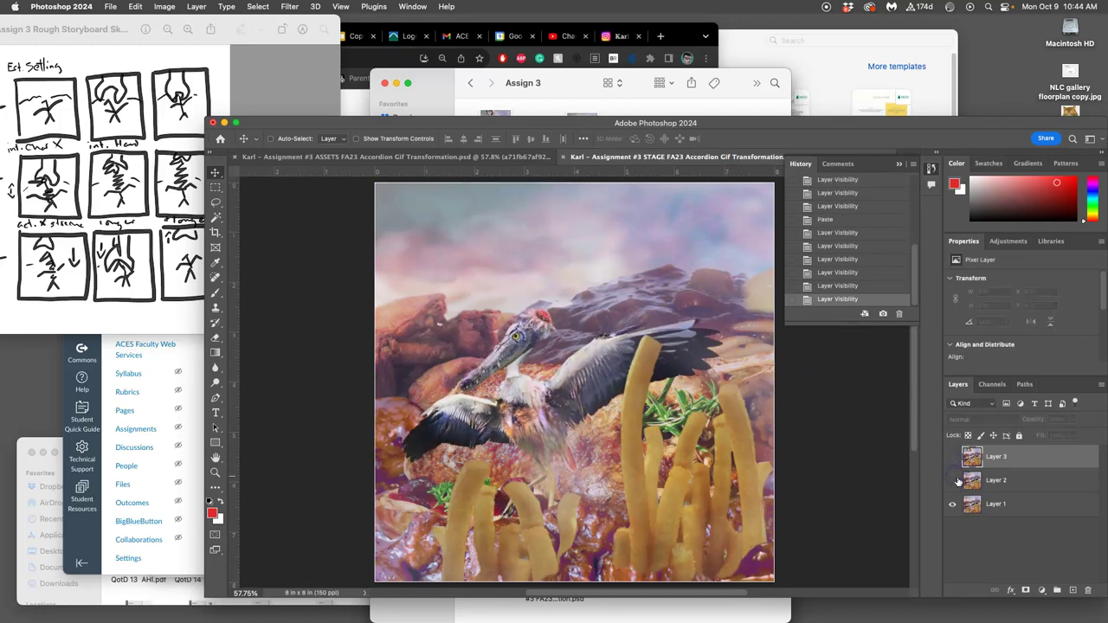
pyautogui.click(952, 481)
pyautogui.click(953, 458)
pyautogui.click(953, 458)
pyautogui.click(952, 481)
pyautogui.click(952, 481)
pyautogui.click(954, 458)
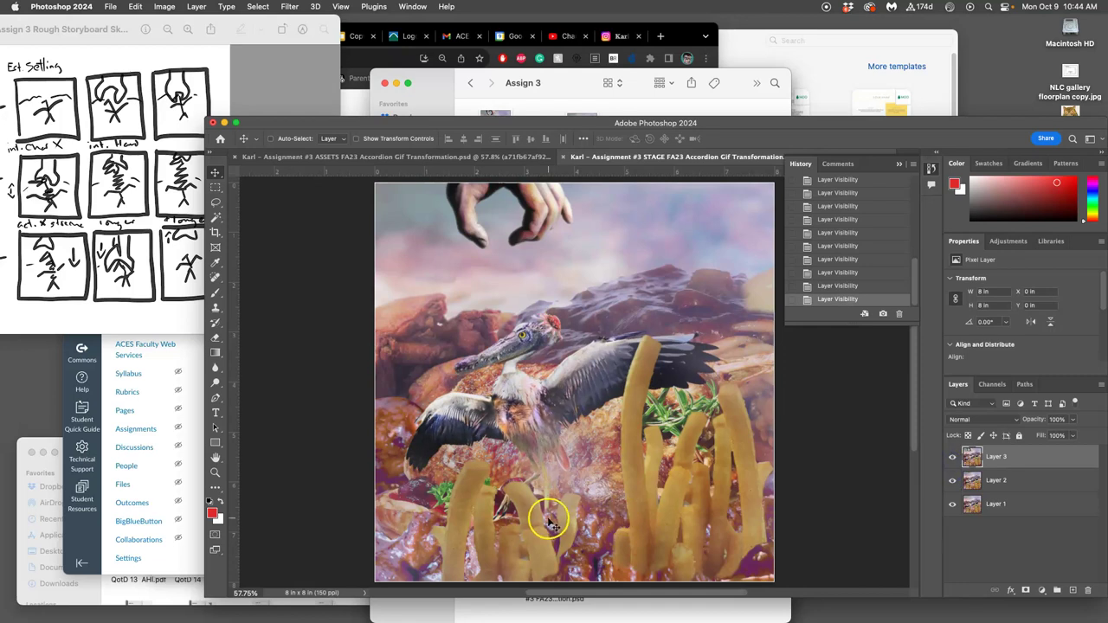
pyautogui.click(953, 458)
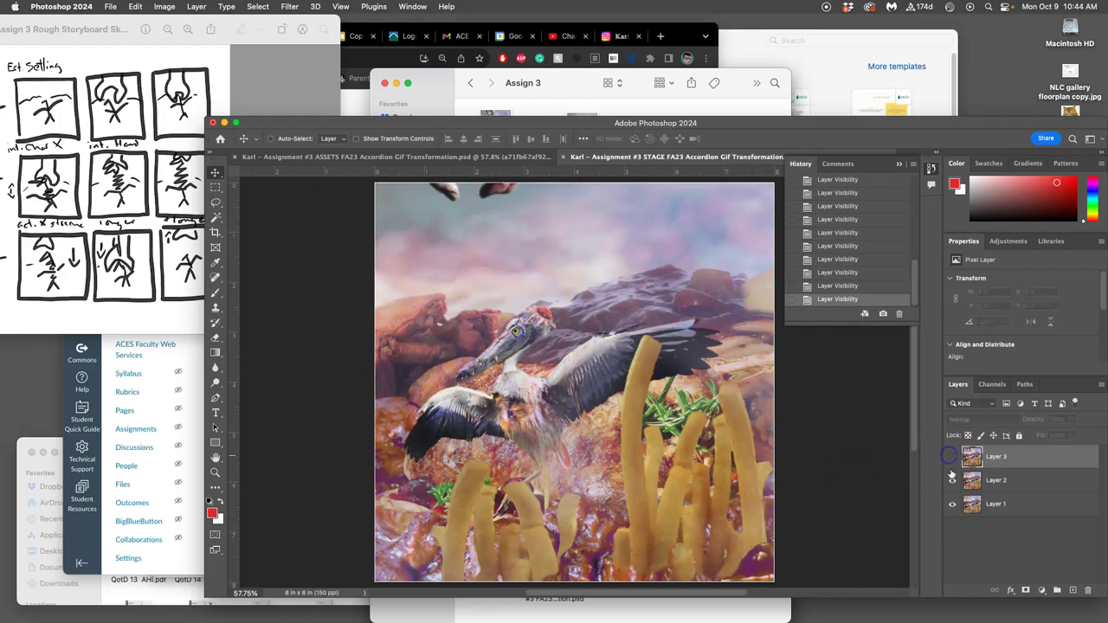
pyautogui.click(952, 481)
pyautogui.click(953, 482)
pyautogui.click(953, 458)
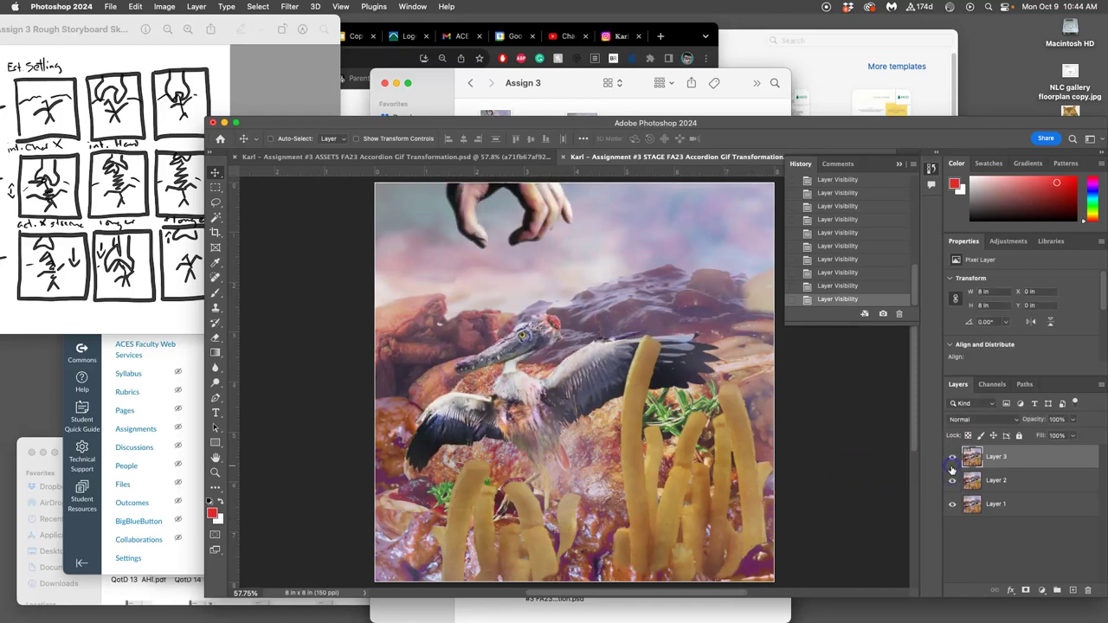
pyautogui.click(953, 458)
pyautogui.click(952, 482)
pyautogui.click(953, 482)
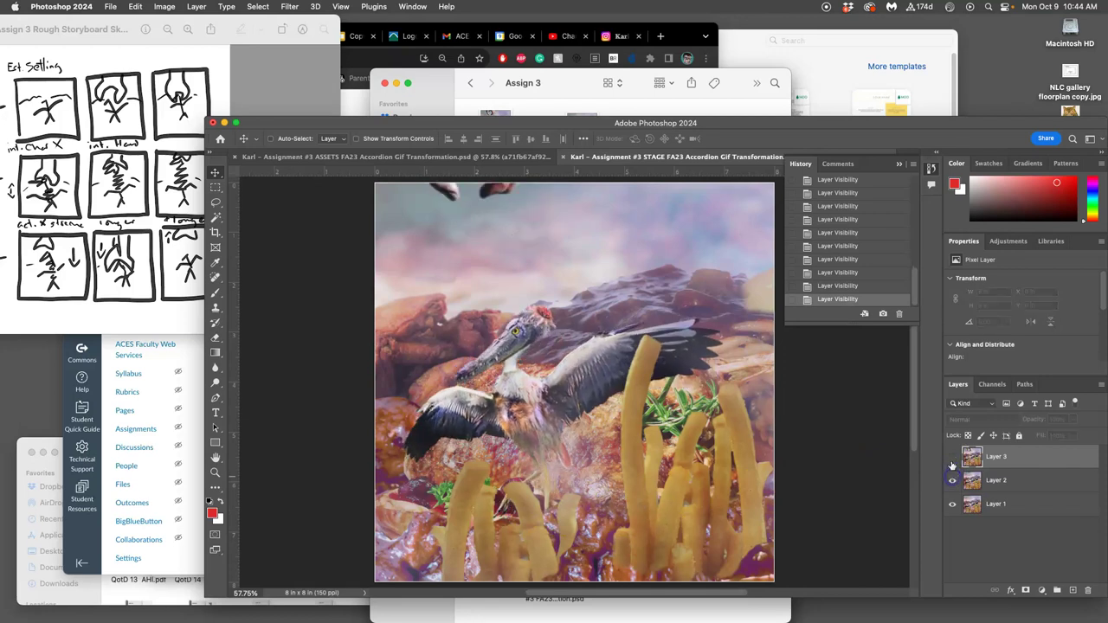
pyautogui.click(953, 458)
pyautogui.press('super+s')
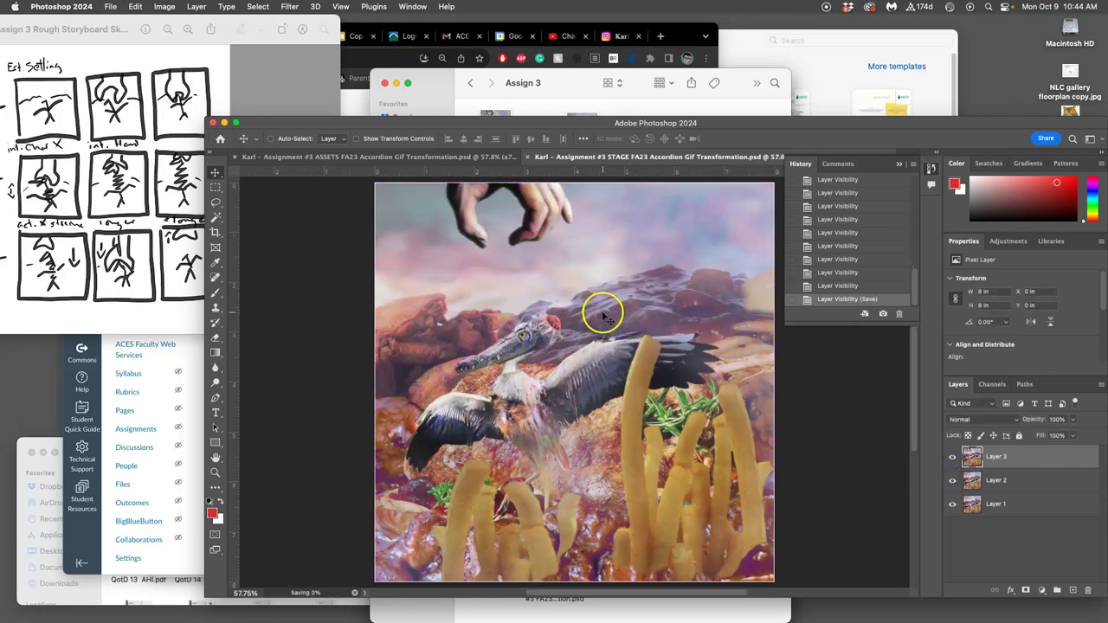
# - Duplicate the hand layer in ASSETS, lower the copy to about X 1.36 in, Y -1.19 in, and hide the previous hand layer
pyautogui.click(427, 157)
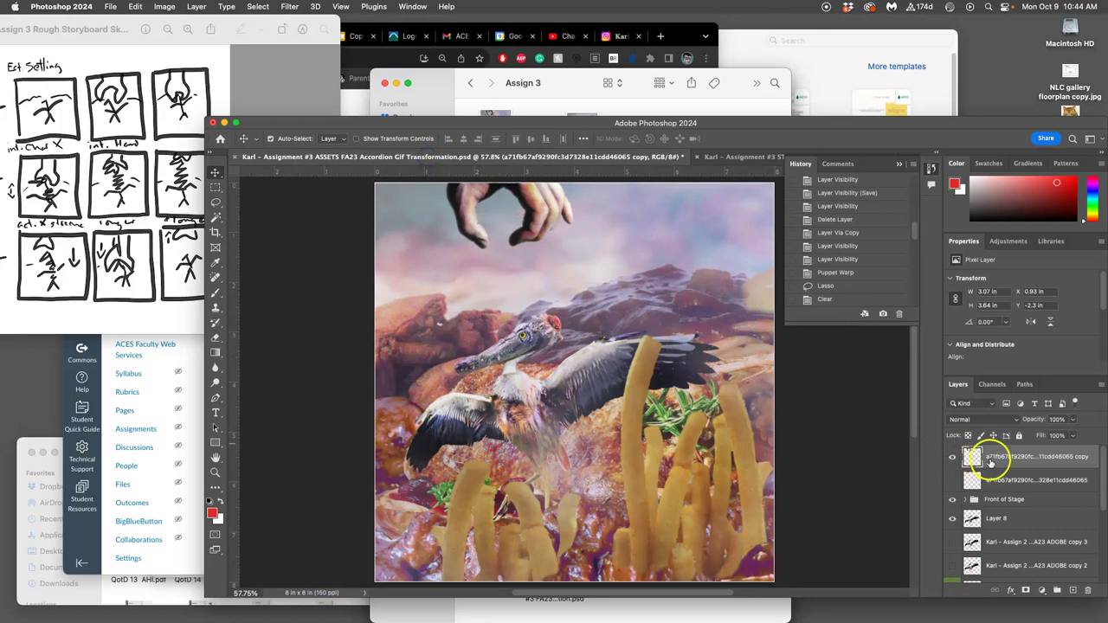
pyautogui.press('super+j')
pyautogui.moveTo(550, 223); pyautogui.dragTo(564, 278)
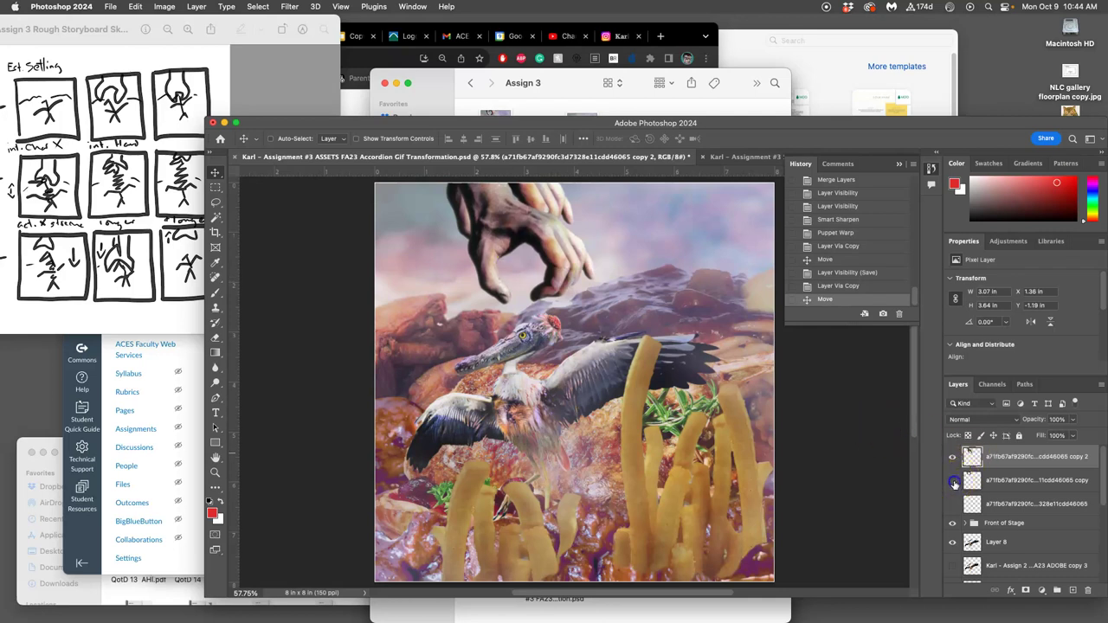
pyautogui.click(953, 481)
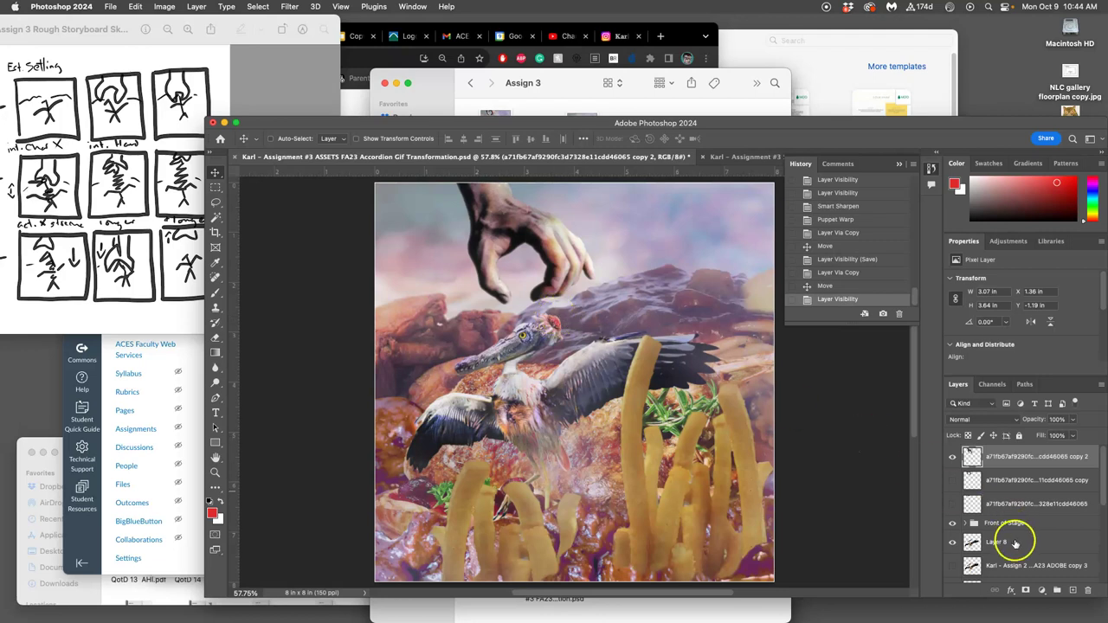
# - Duplicate the creature's Layer 8 in ASSETS and hide the original
pyautogui.click(1010, 543)
pyautogui.press('super+j')
pyautogui.click(953, 565)
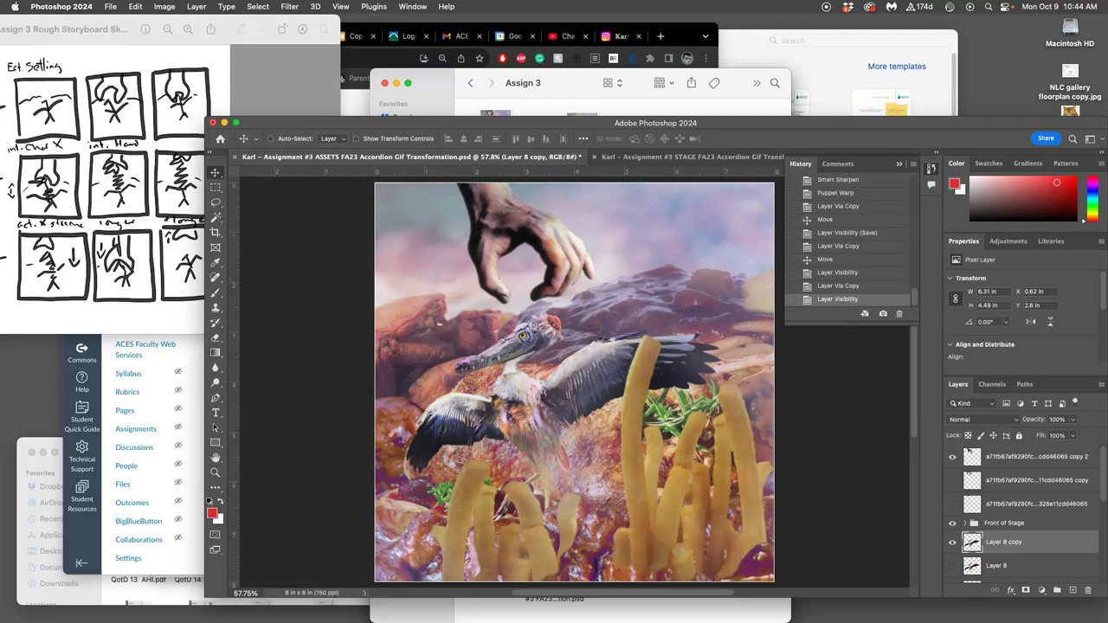
pyautogui.click(136, 6)
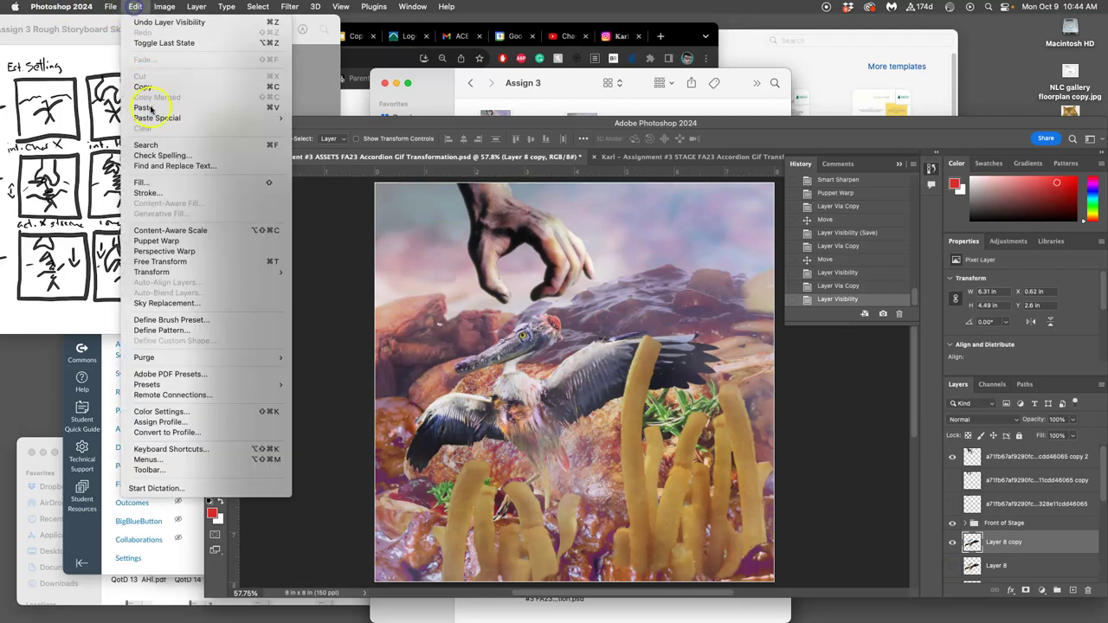
pyautogui.click(162, 242)
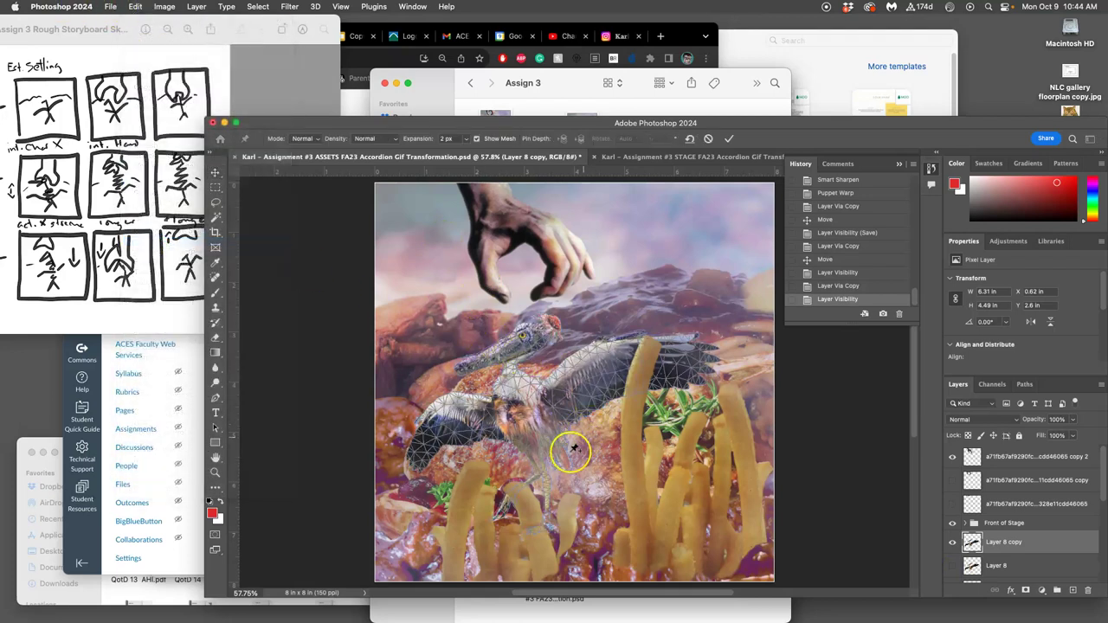
pyautogui.click(549, 523)
pyautogui.click(466, 364)
pyautogui.click(524, 371)
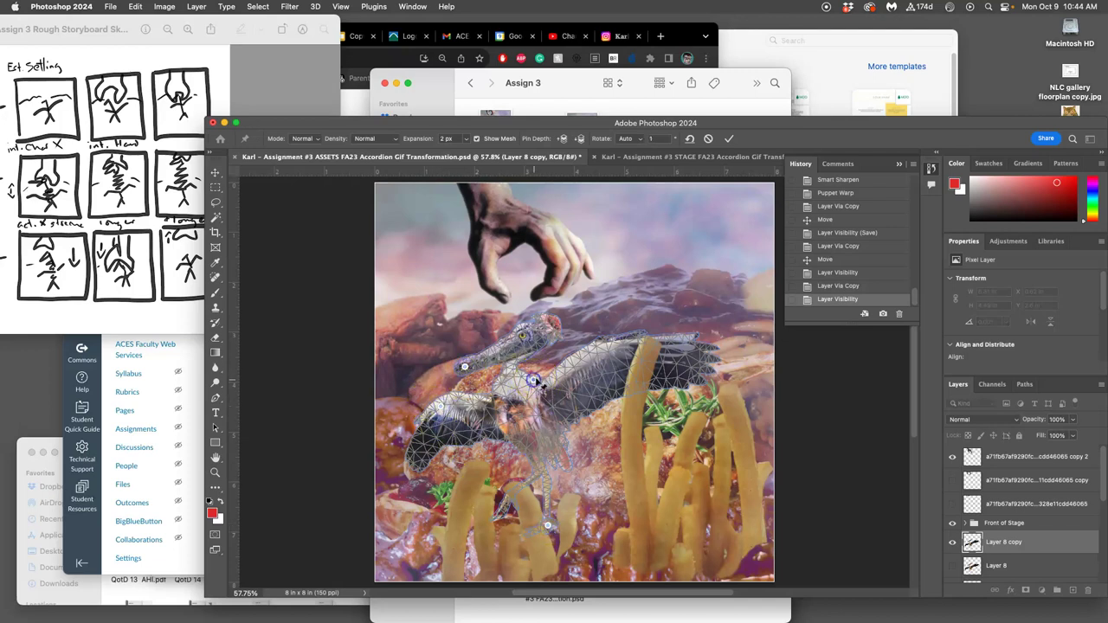
pyautogui.click(682, 343)
pyautogui.moveTo(684, 343); pyautogui.dragTo(690, 306)
# - Check the creature's motion in STAGE by hiding and reshowing Layer 3, and return to ASSETS
pyautogui.click(724, 160)
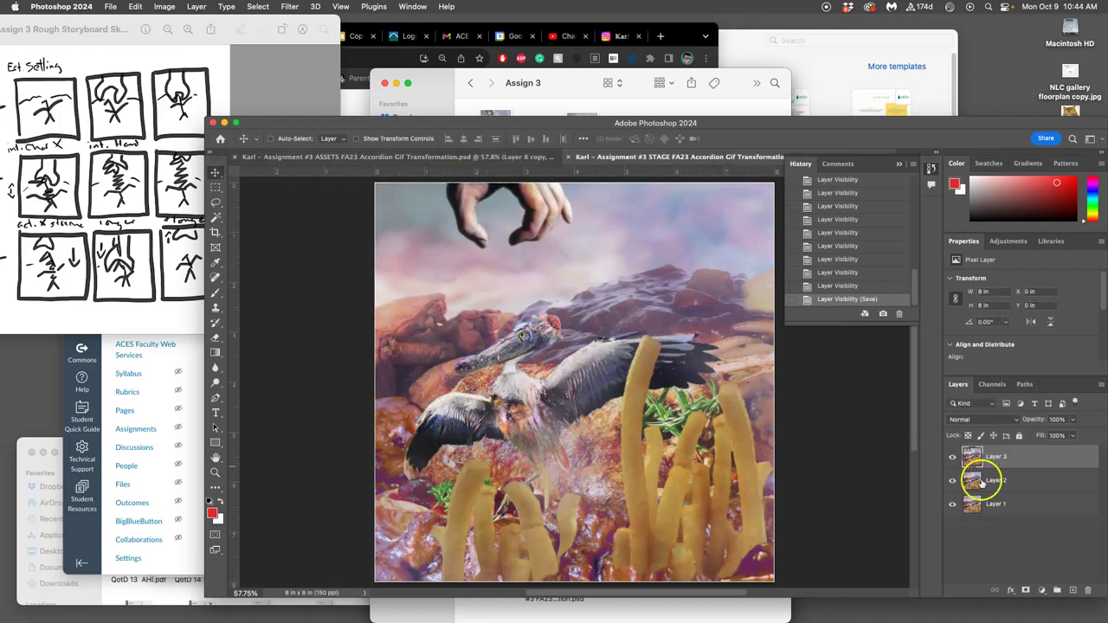
pyautogui.click(954, 457)
pyautogui.click(954, 458)
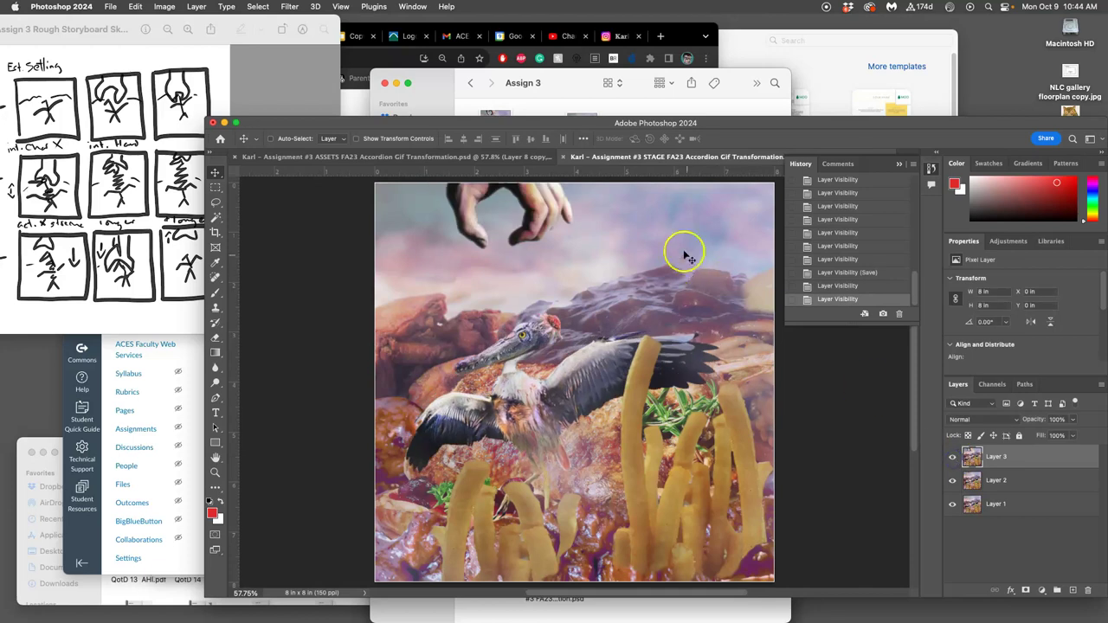
pyautogui.click(526, 158)
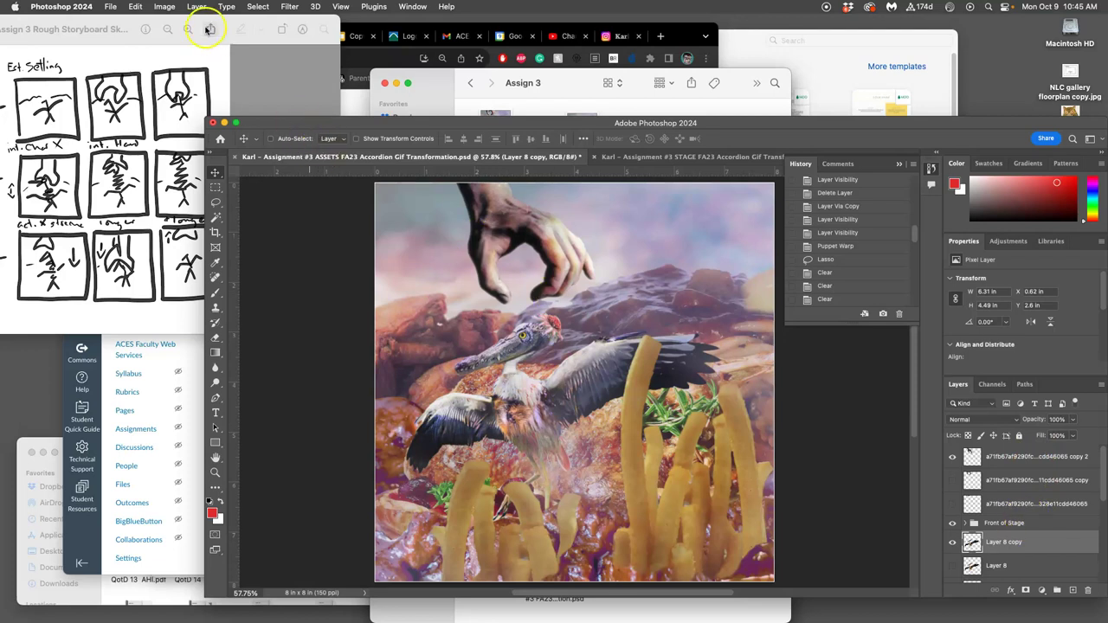
# - Puppet Warp the creature copy with pins on the beak, foot and lower body, pulling the right-hand wing tip slightly down
pyautogui.click(135, 7)
pyautogui.click(182, 240)
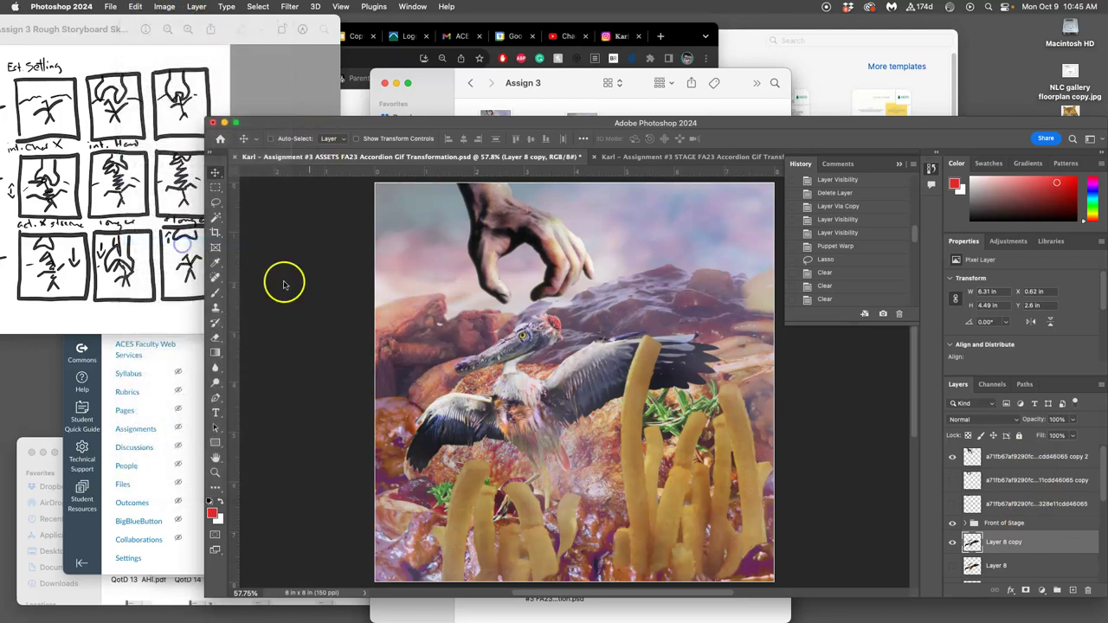
pyautogui.click(463, 368)
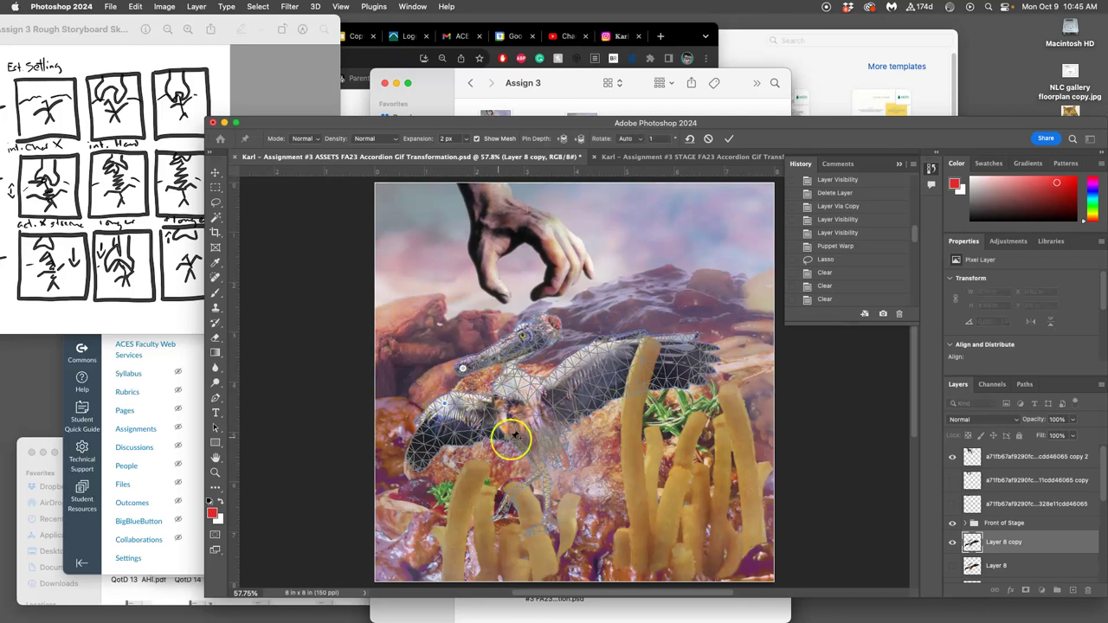
pyautogui.click(549, 523)
pyautogui.click(539, 385)
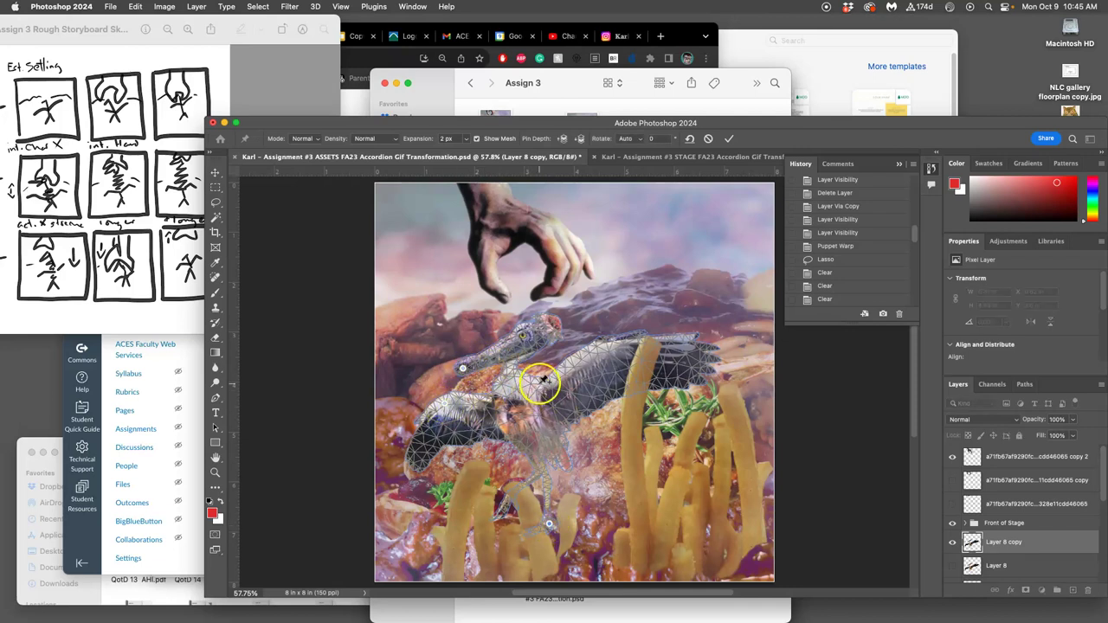
pyautogui.moveTo(709, 346)
pyautogui.mouseDown()
pyautogui.moveTo(697, 343)
pyautogui.moveTo(696, 364)
pyautogui.mouseUp()
pyautogui.click(581, 448)
pyautogui.moveTo(582, 447); pyautogui.dragTo(558, 445)
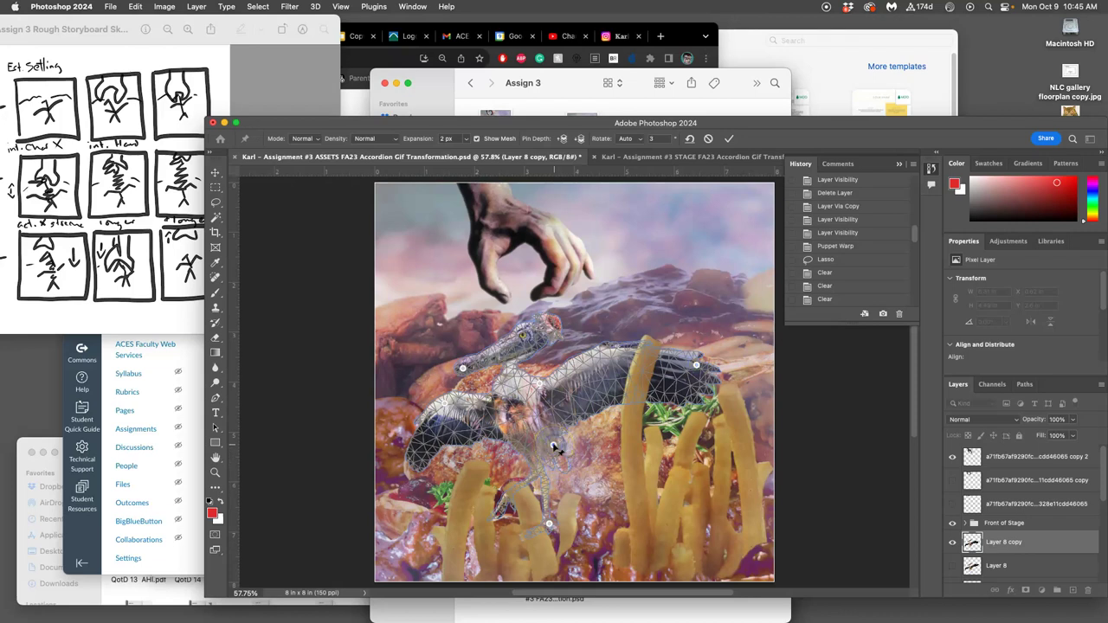
# - Adjust the beak pin to tilt the creature's head slightly downward and apply the Puppet Warp
pyautogui.click(476, 368)
pyautogui.click(466, 370)
pyautogui.moveTo(468, 372); pyautogui.dragTo(471, 353)
pyautogui.moveTo(482, 425); pyautogui.dragTo(443, 403)
pyautogui.click(464, 375)
pyautogui.click(468, 415)
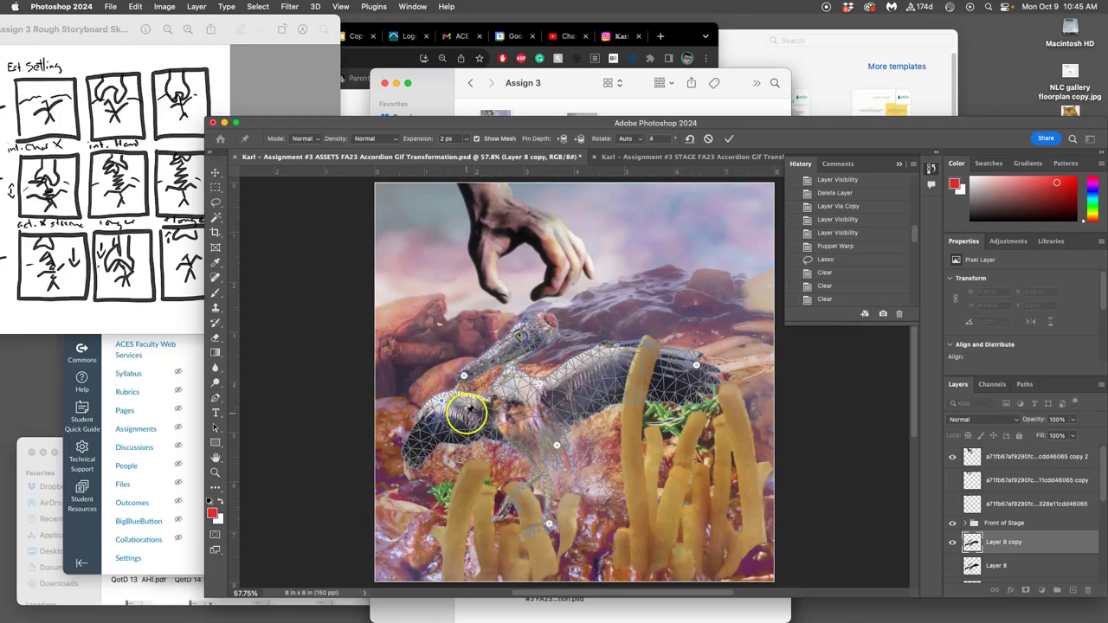
pyautogui.press('Return')
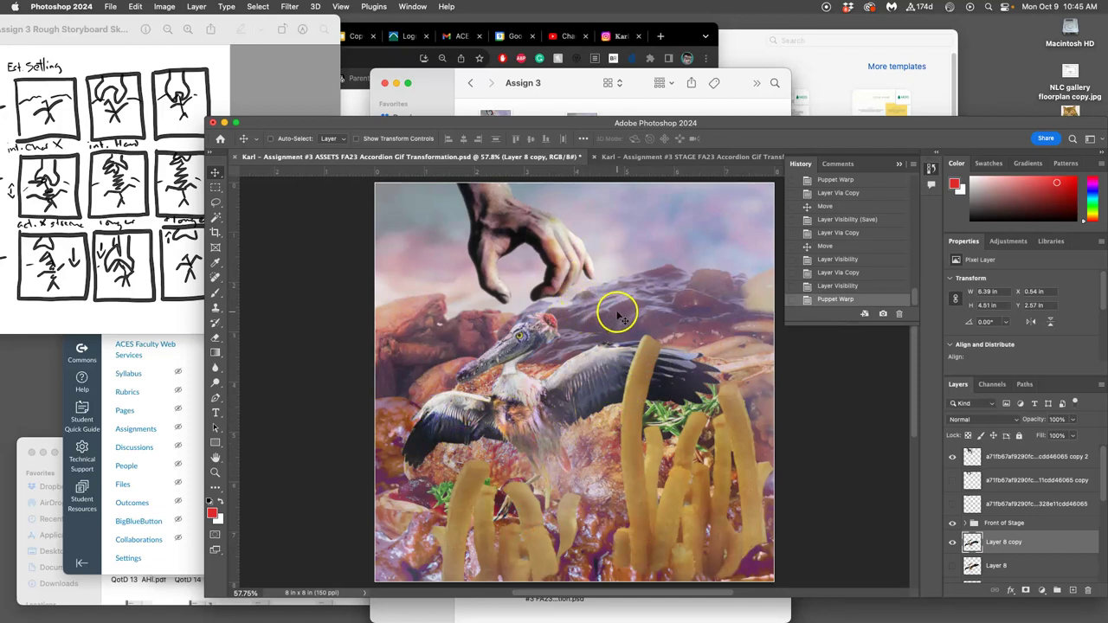
# - Switch between STAGE and ASSETS to compare the new creature pose and lowered hand with the previous frame
pyautogui.click(736, 157)
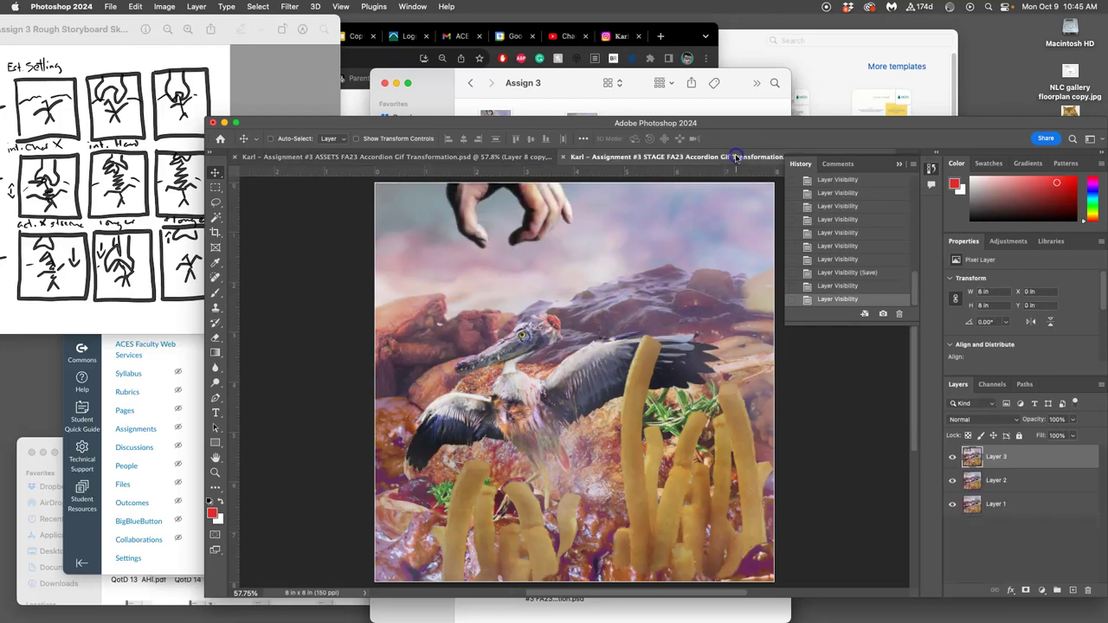
pyautogui.click(498, 157)
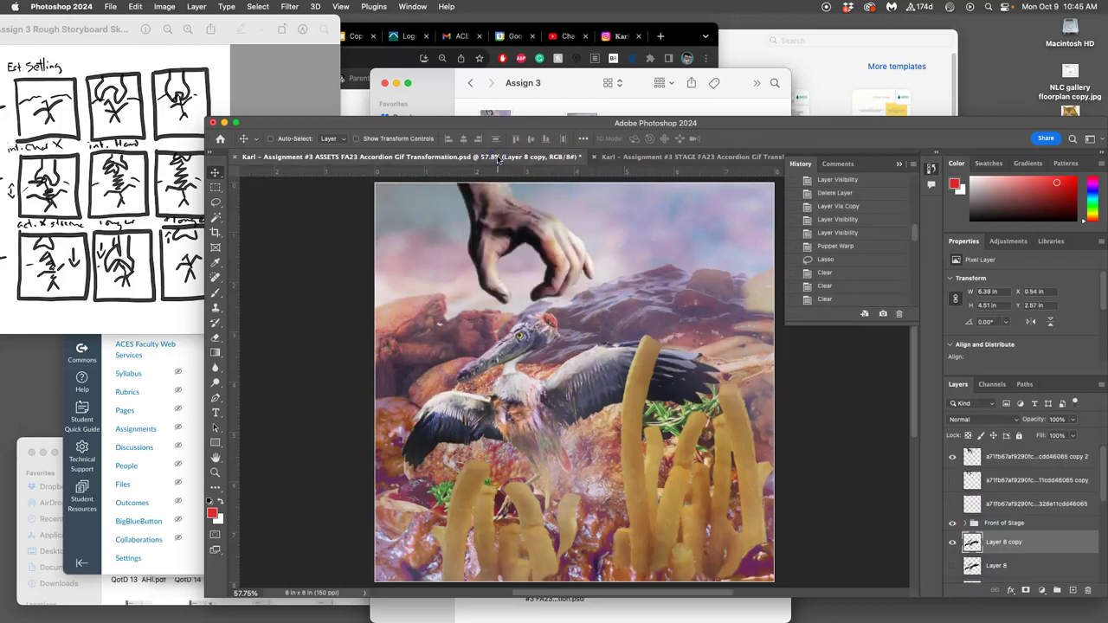
pyautogui.click(727, 157)
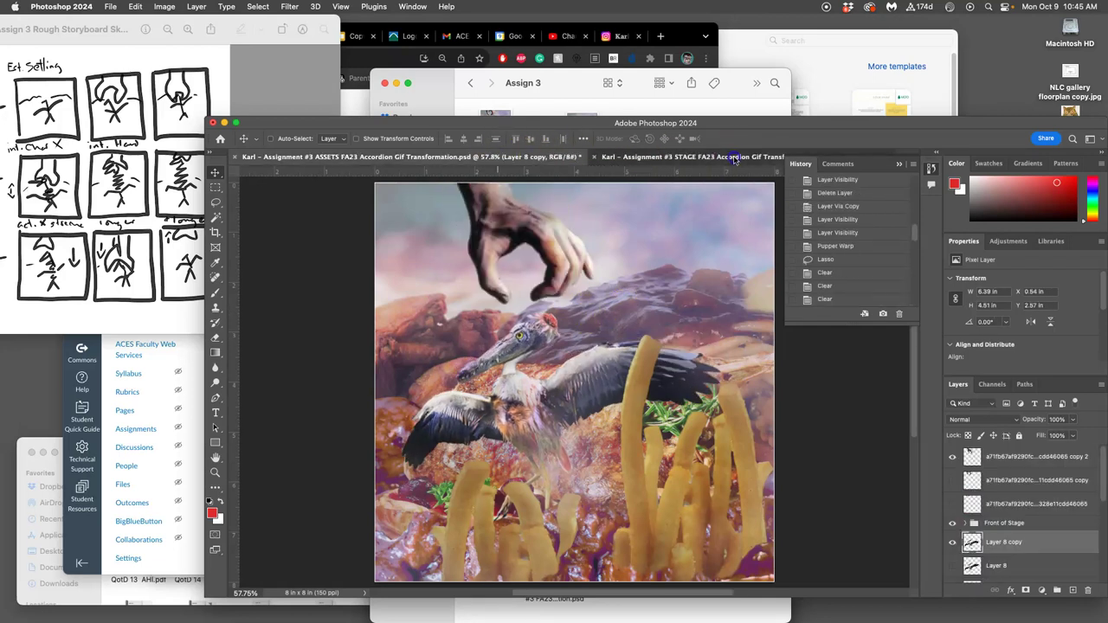
pyautogui.click(519, 158)
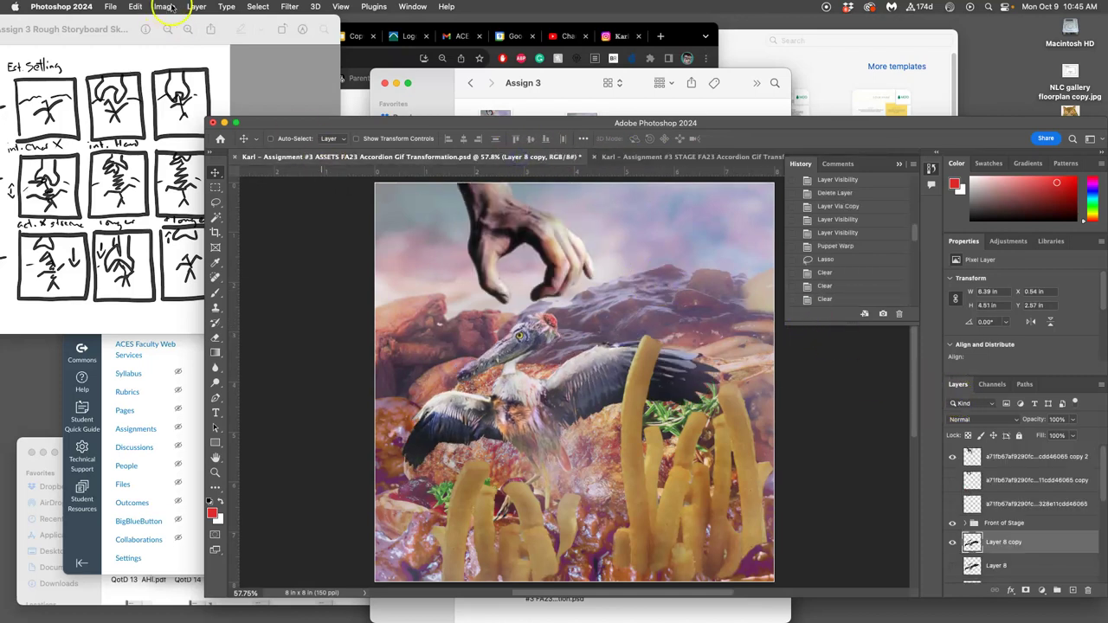
# - Save ASSETS, flatten its image while discarding the hidden layers, and select the entire canvas
pyautogui.press('super+s')
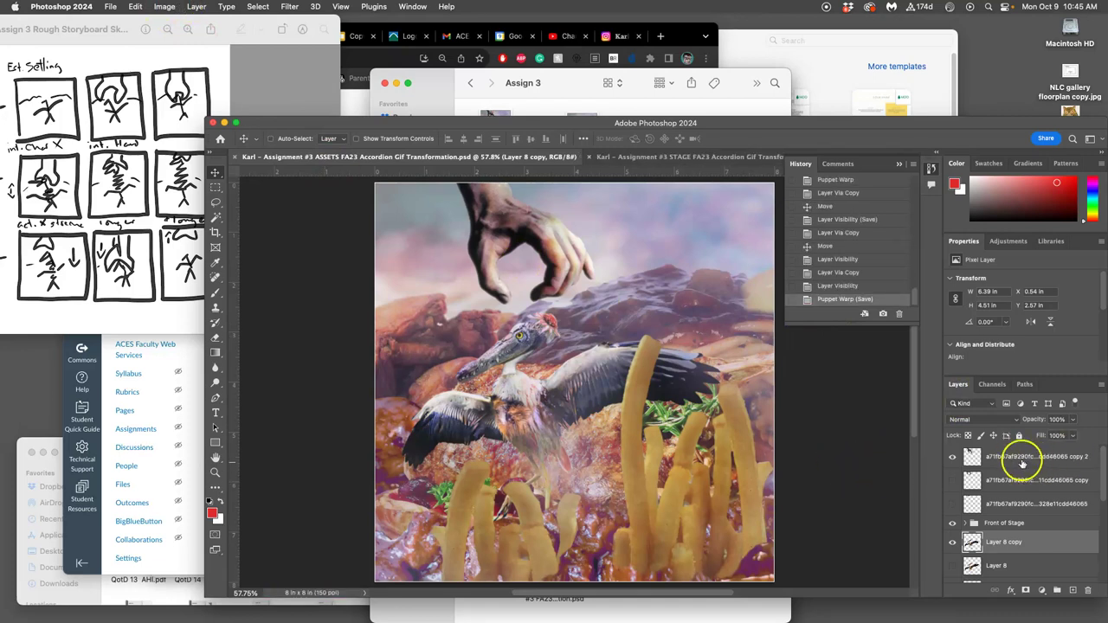
pyautogui.click(194, 7)
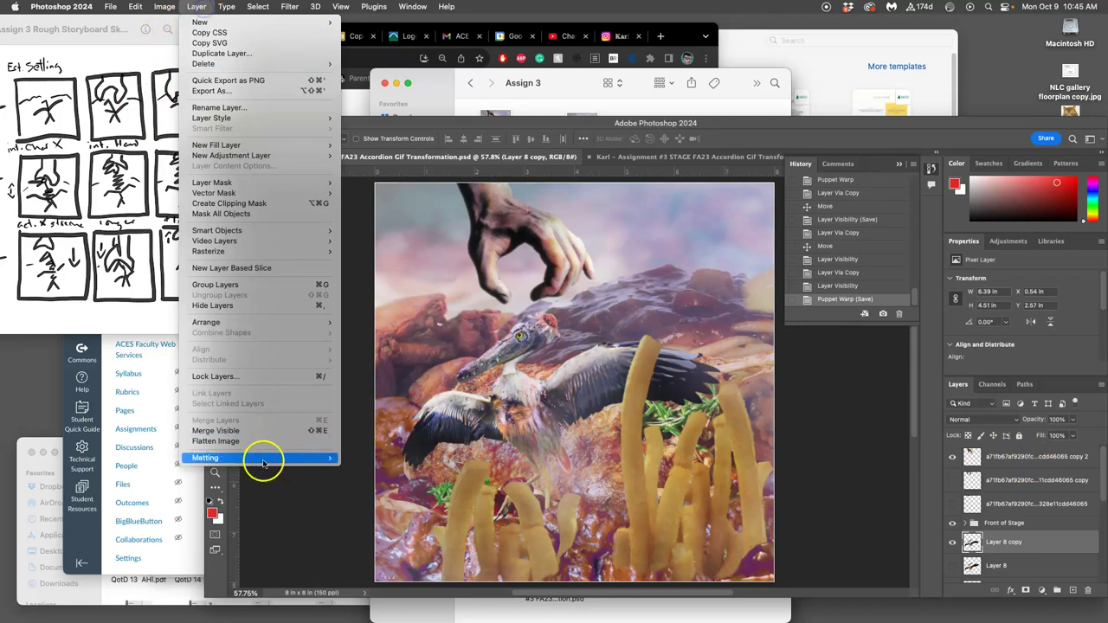
pyautogui.press('Escape')
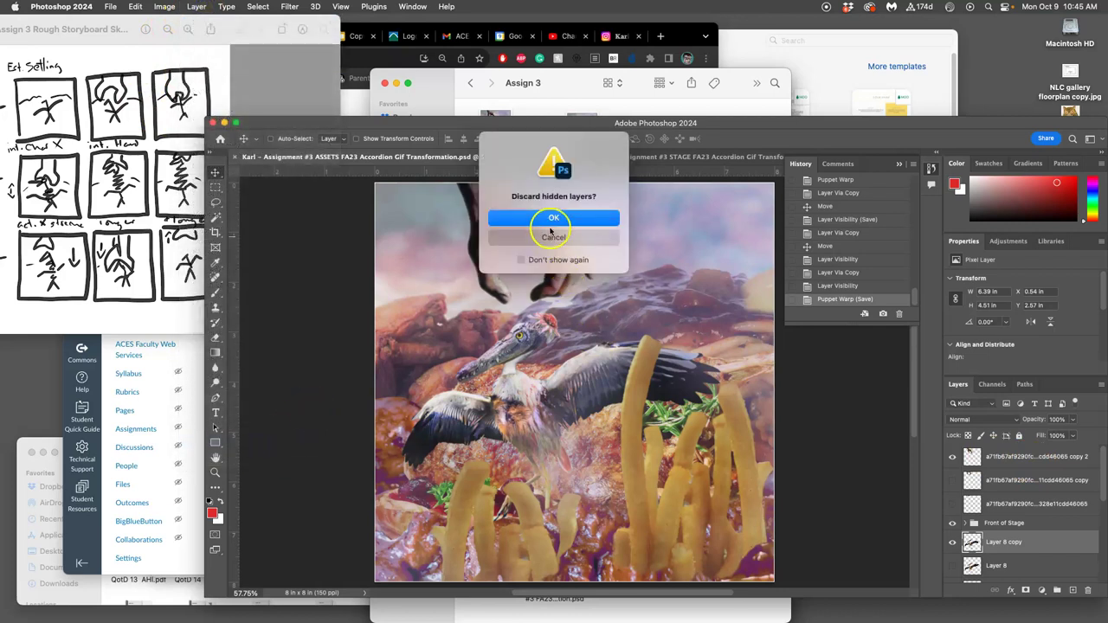
pyautogui.click(553, 219)
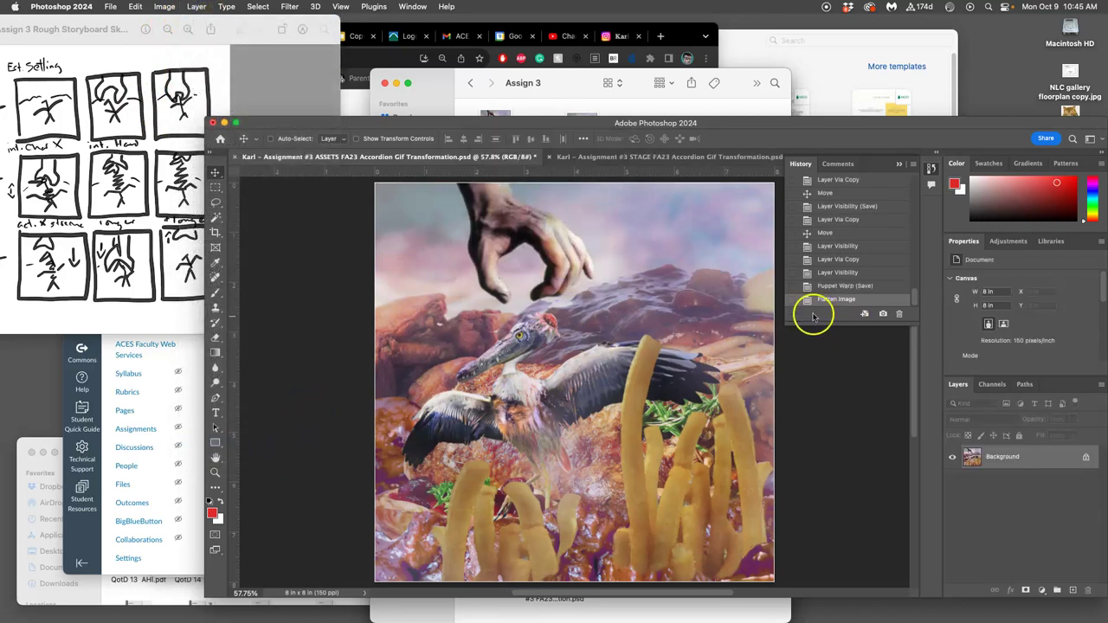
pyautogui.press('cmd+a')
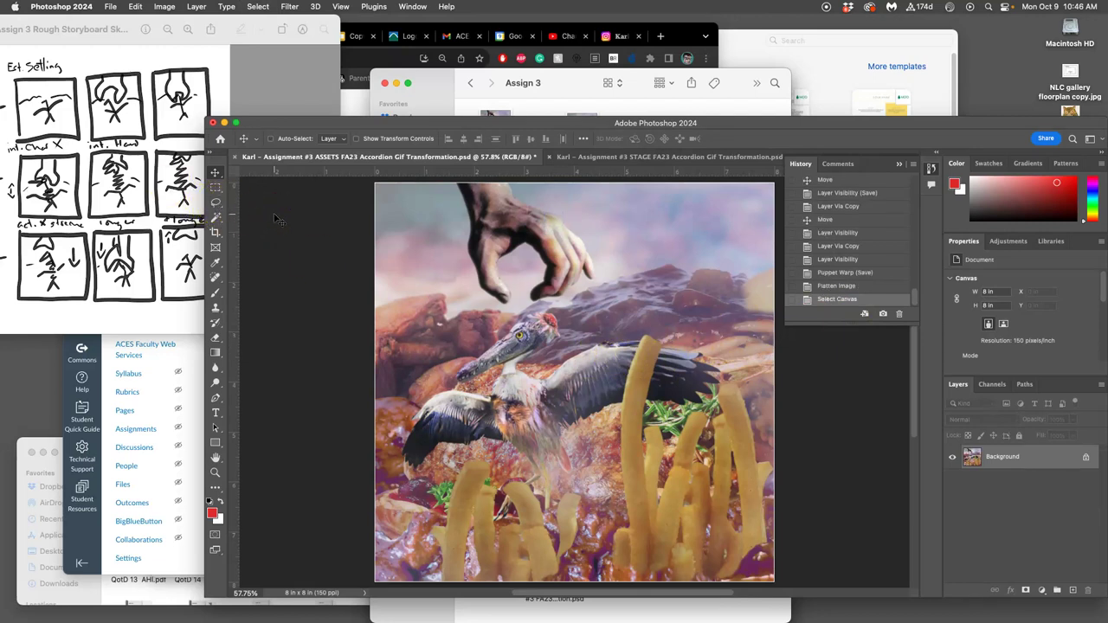
# - Revert ASSETS to its layered state before flattening and paste the copied frame into STAGE as a new top layer
pyautogui.click(840, 272)
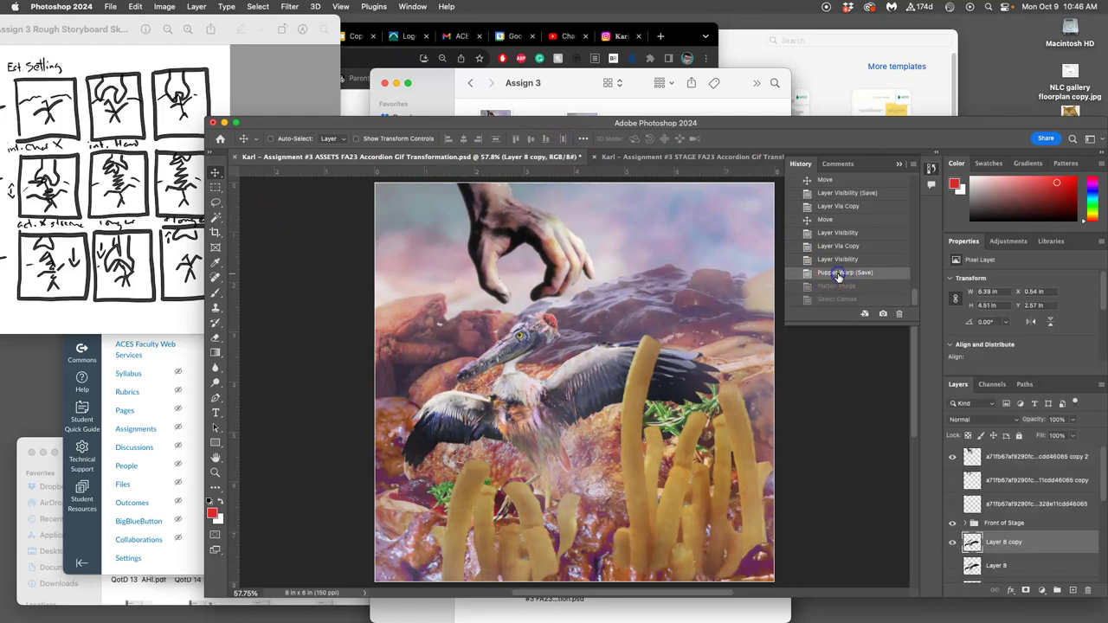
pyautogui.click(705, 158)
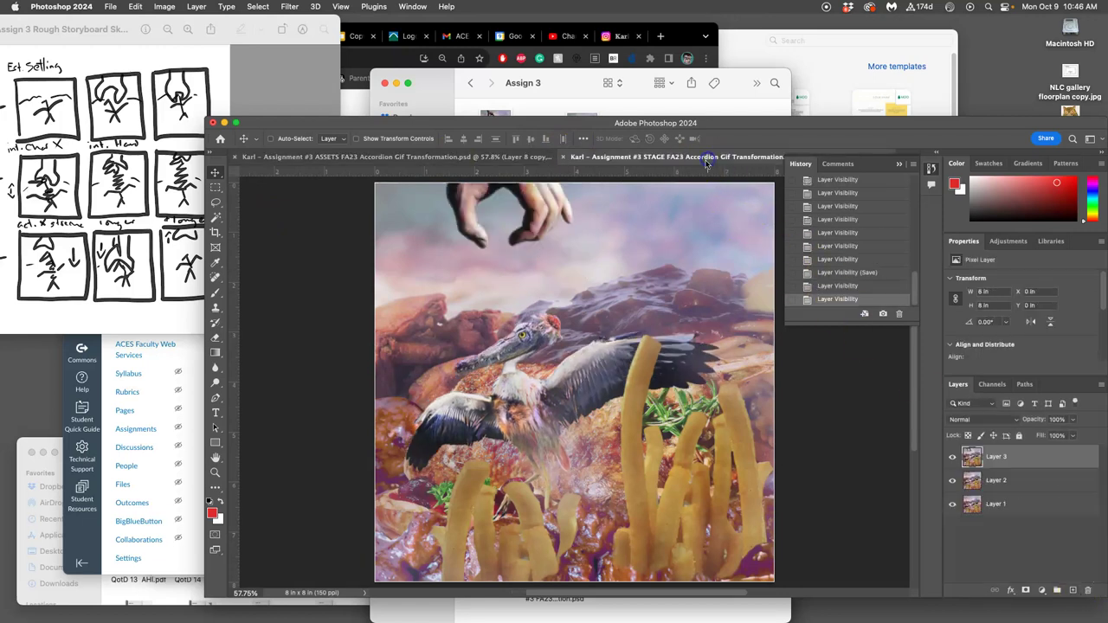
pyautogui.press('super+v')
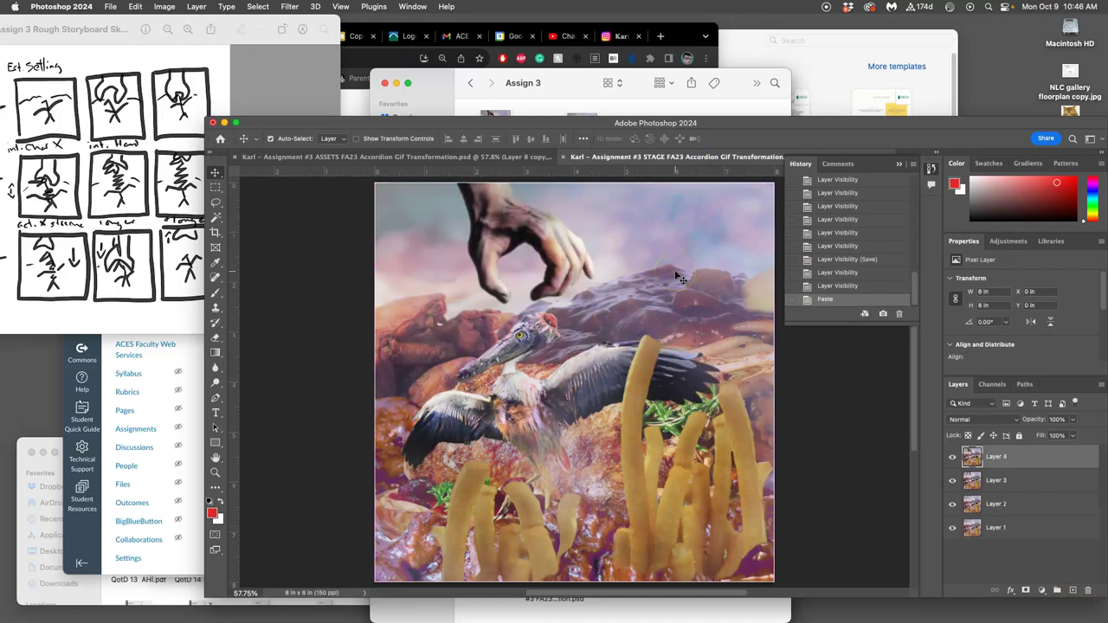
# - Preview the animation in STAGE by repeatedly hiding and showing Layers 4, 3 and 2 in sequence
pyautogui.click(953, 456)
pyautogui.click(953, 479)
pyautogui.click(952, 503)
pyautogui.click(953, 504)
pyautogui.click(953, 480)
pyautogui.click(952, 457)
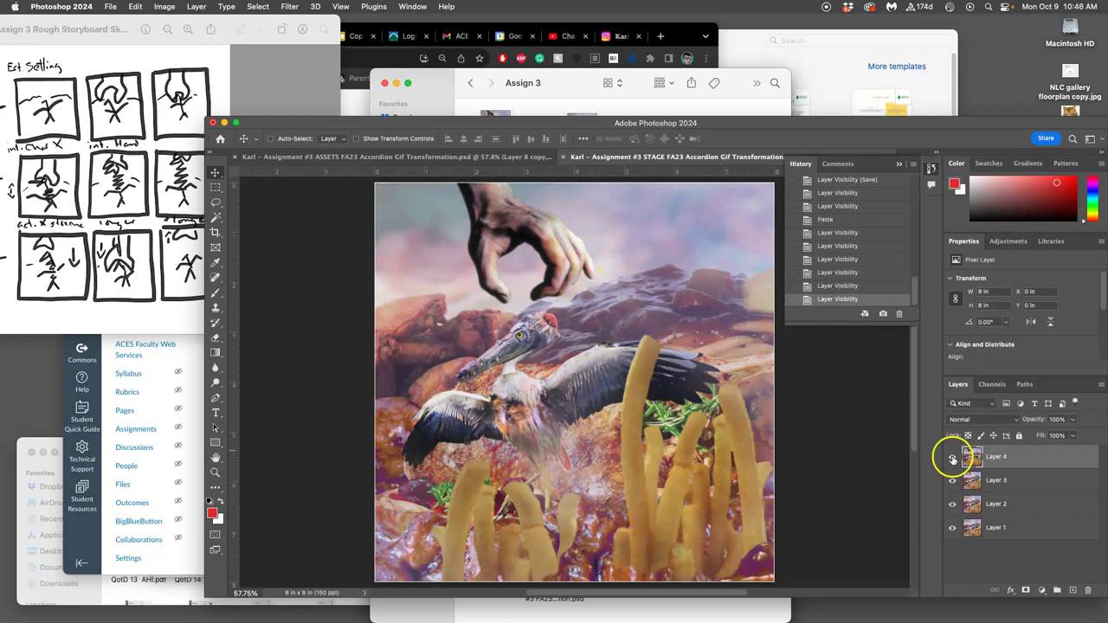
pyautogui.click(952, 458)
pyautogui.click(953, 480)
pyautogui.click(953, 504)
pyautogui.click(953, 504)
pyautogui.click(952, 480)
pyautogui.click(952, 458)
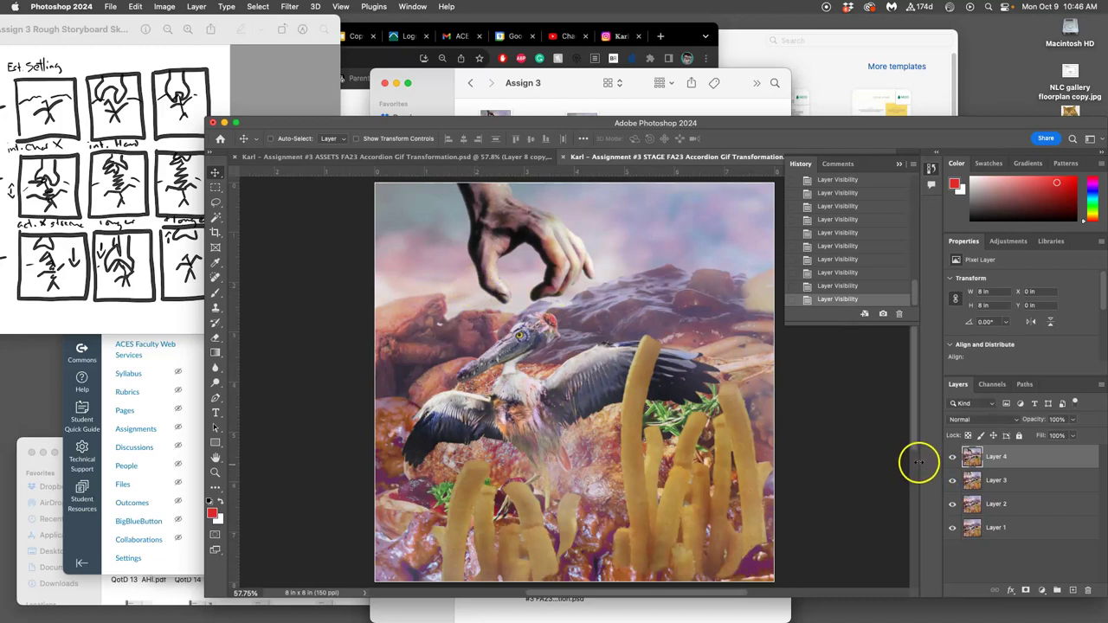
pyautogui.click(953, 457)
pyautogui.click(954, 481)
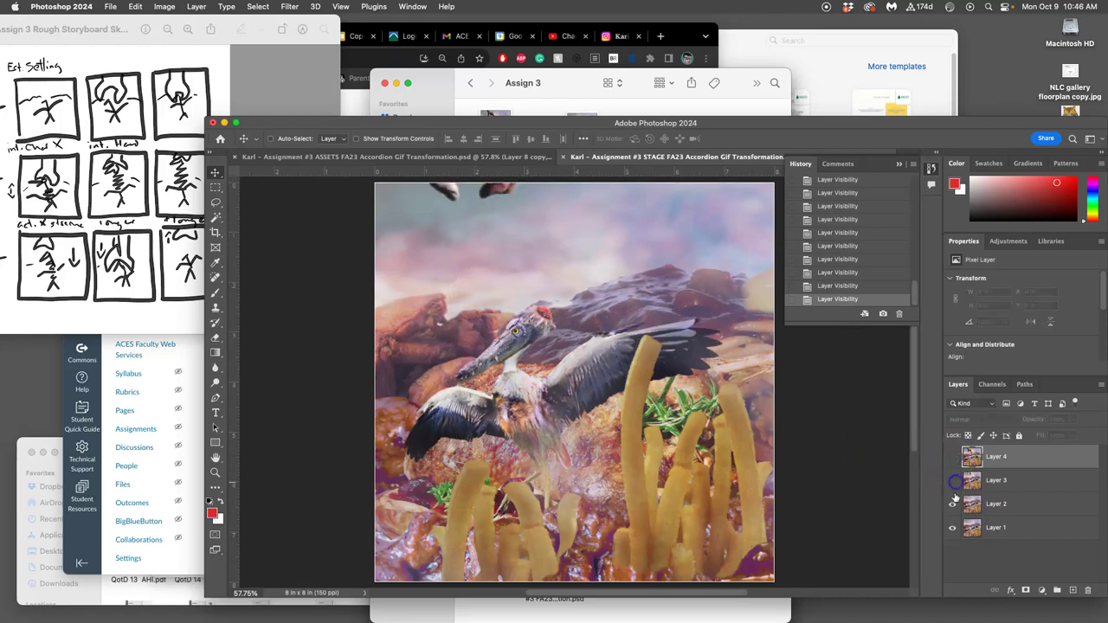
pyautogui.click(953, 504)
pyautogui.click(952, 504)
pyautogui.click(953, 481)
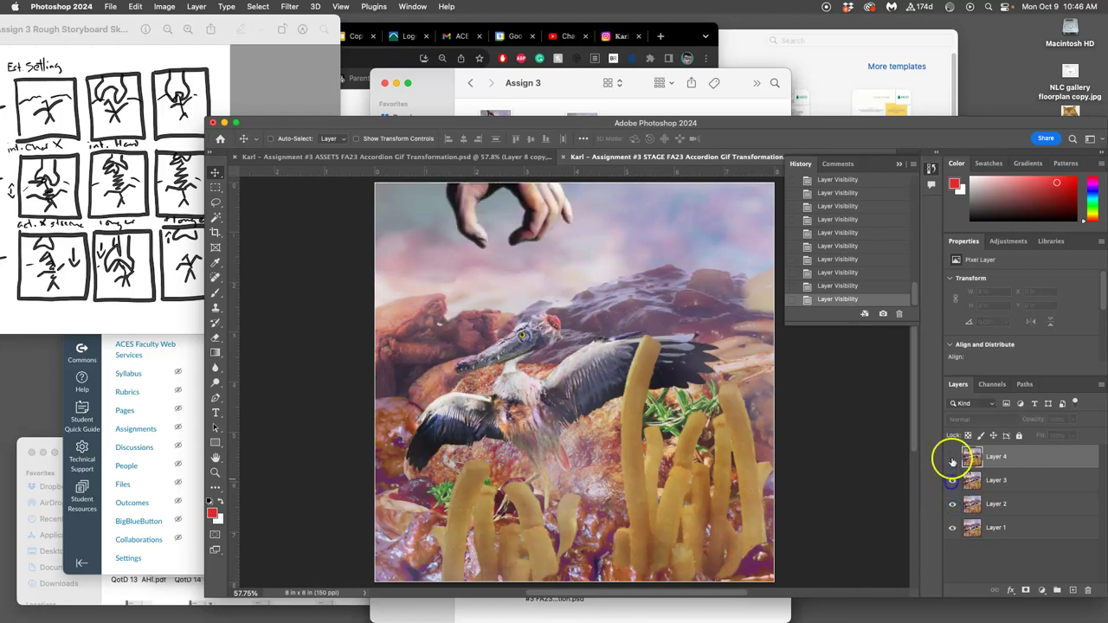
pyautogui.click(952, 458)
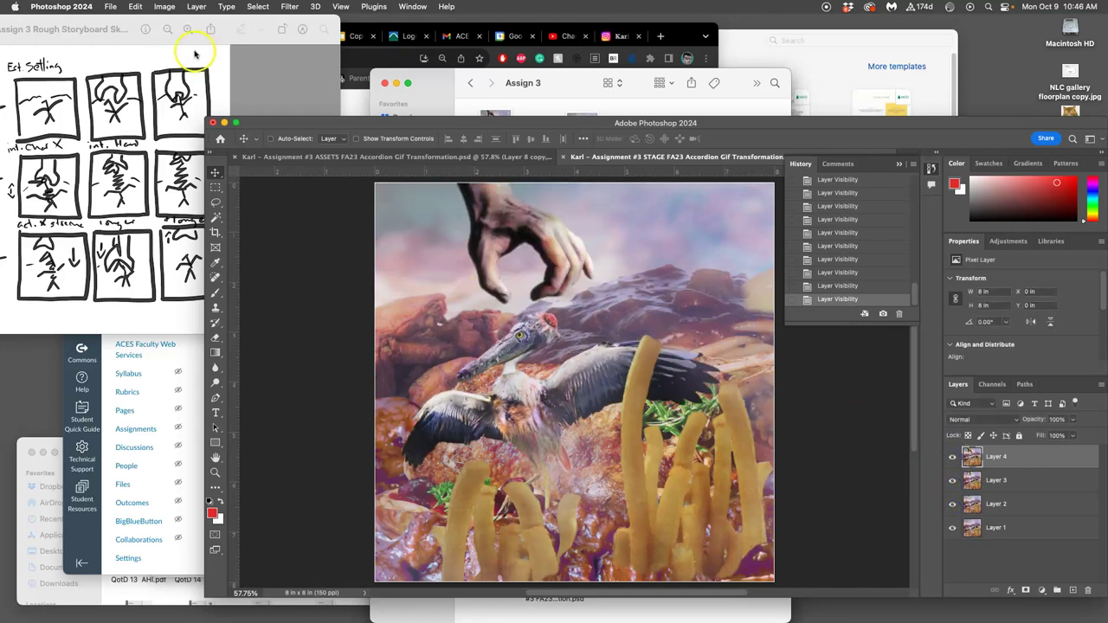
# - Save the STAGE document with the new frame
pyautogui.click(258, 7)
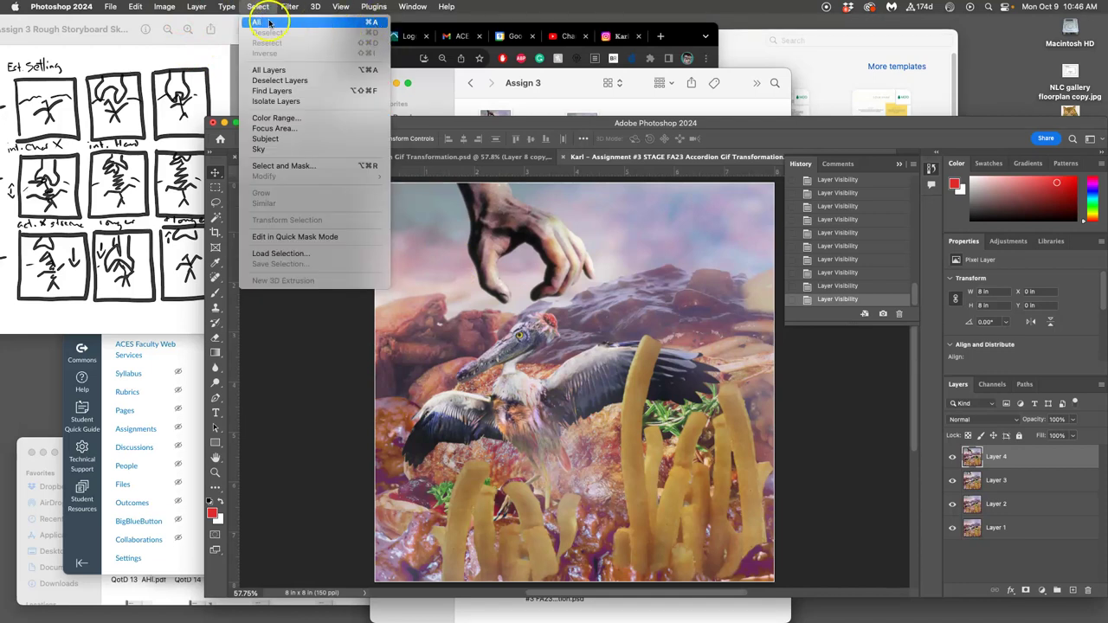
pyautogui.click(542, 204)
pyautogui.press('super+s')
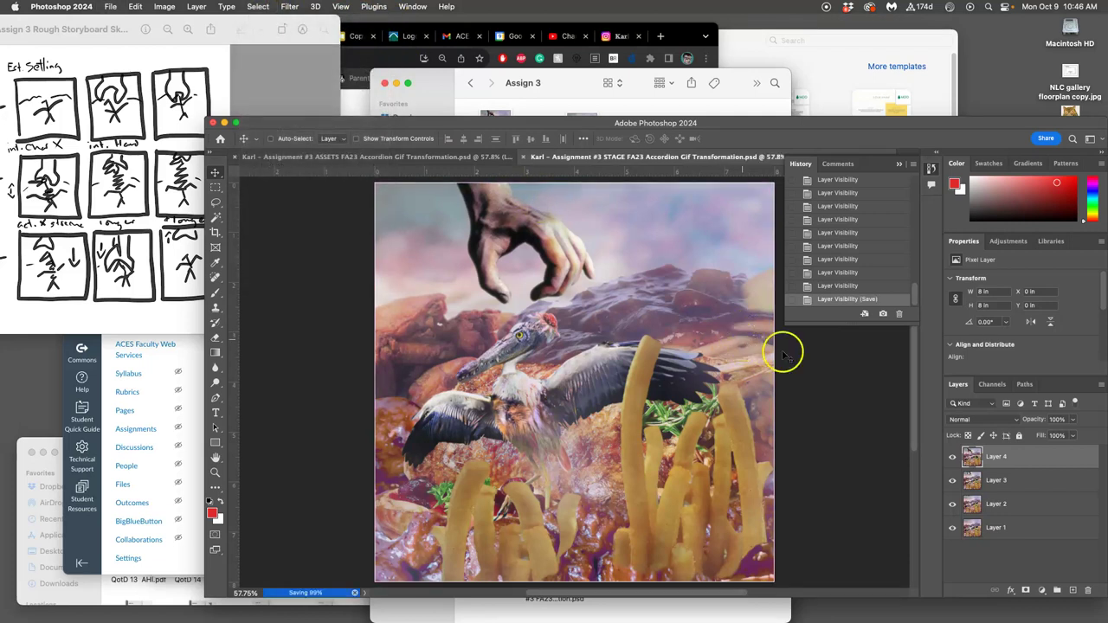
# - In ASSETS, duplicate the visible hand layer and move the copy down about 0.76 in so its fingers reach the creature's head
pyautogui.click(394, 158)
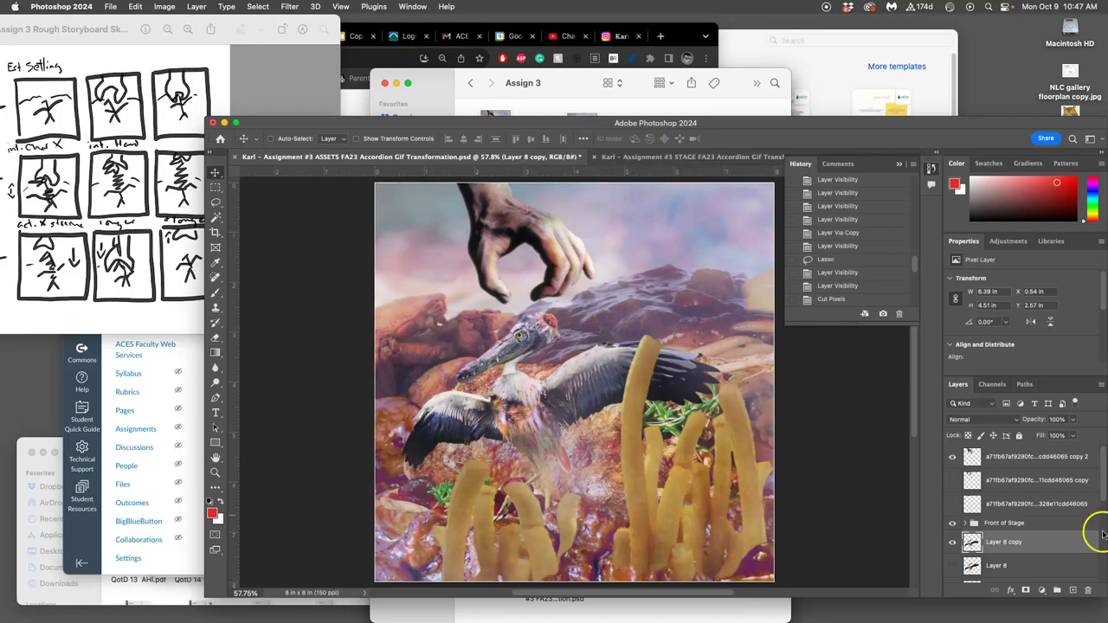
pyautogui.click(1012, 460)
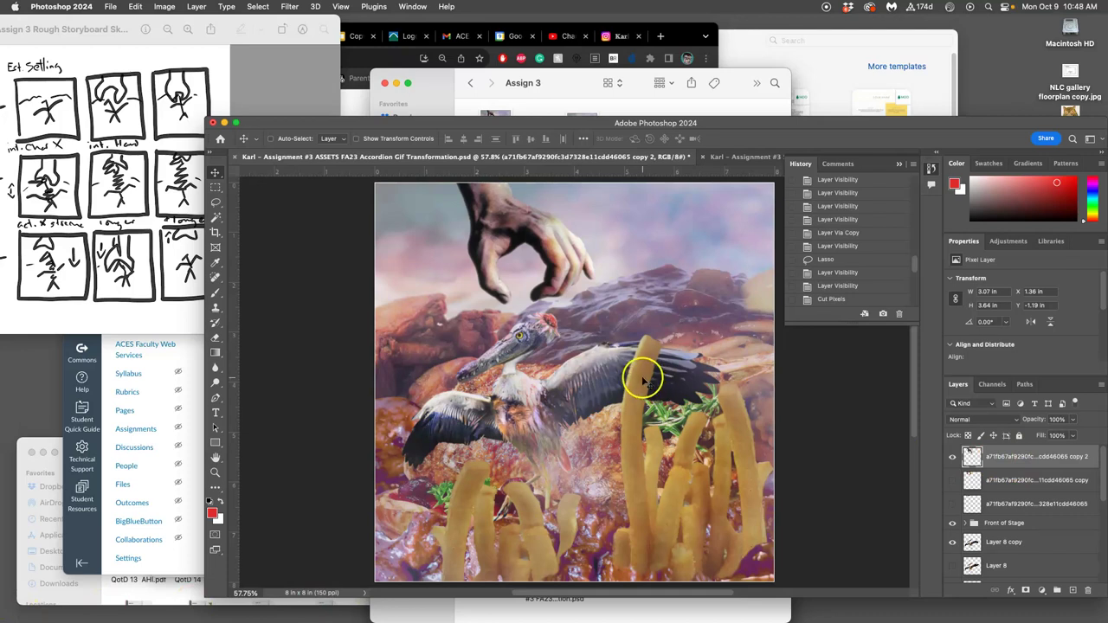
pyautogui.click(756, 157)
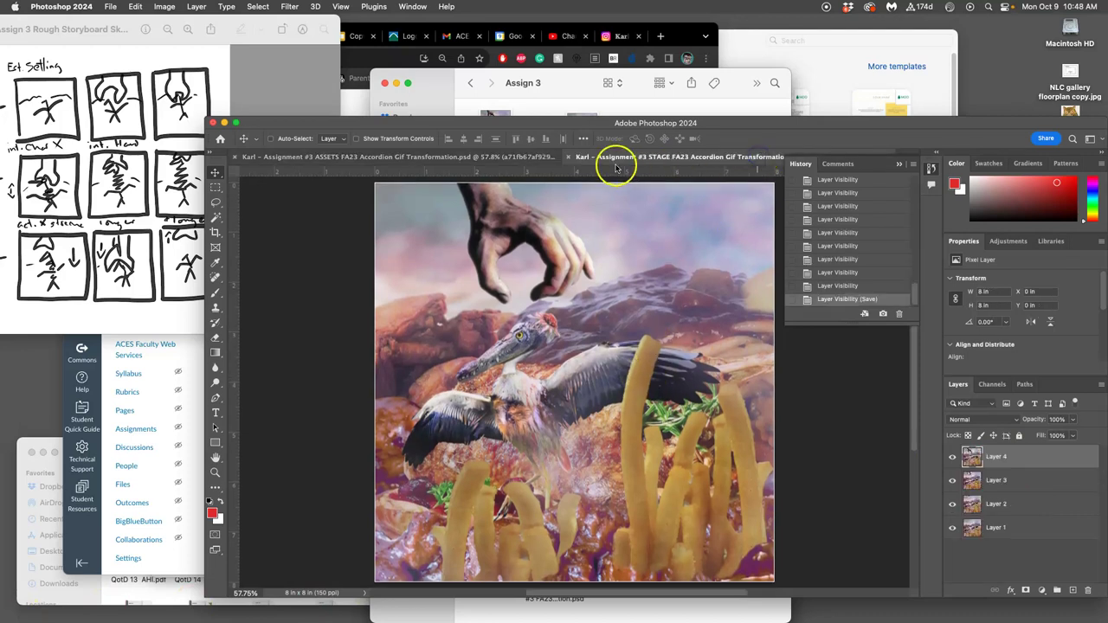
pyautogui.click(532, 159)
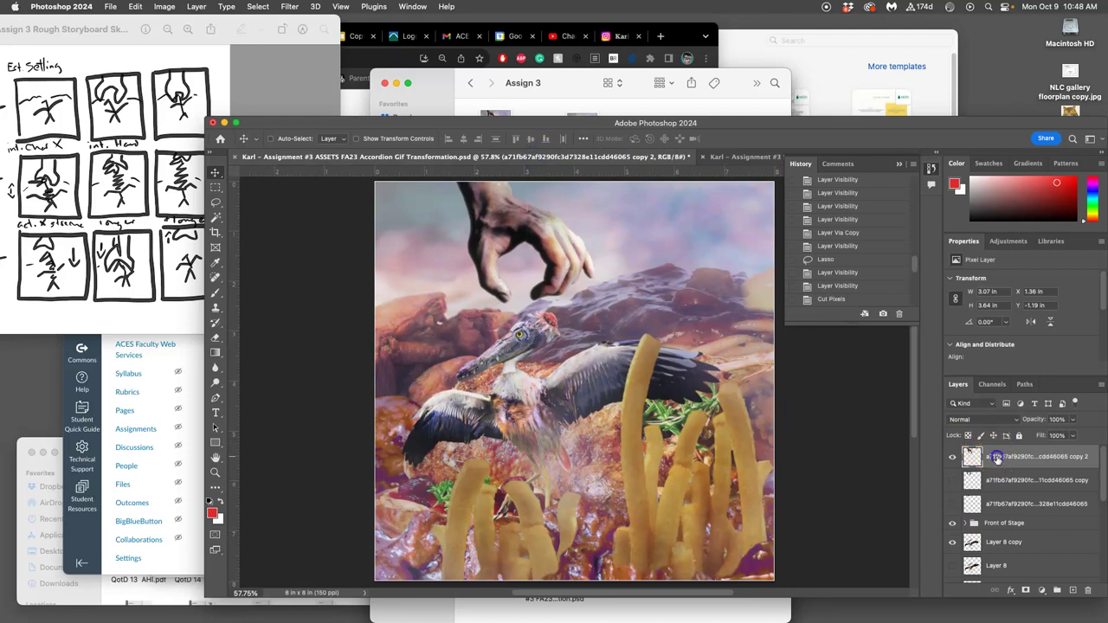
pyautogui.press('super+j')
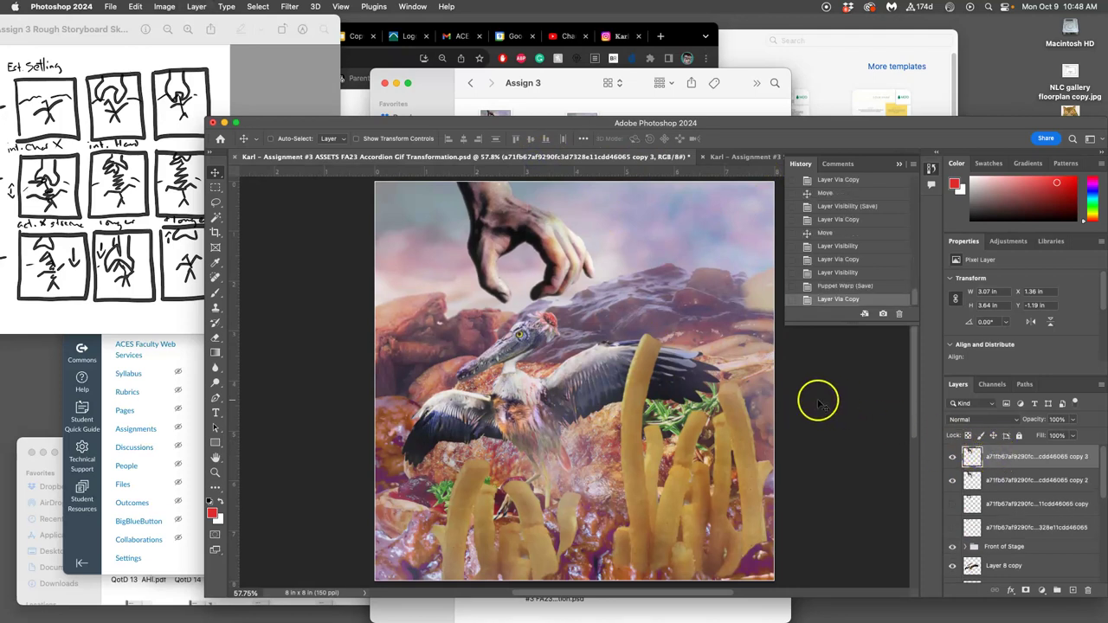
pyautogui.moveTo(578, 259); pyautogui.dragTo(577, 297)
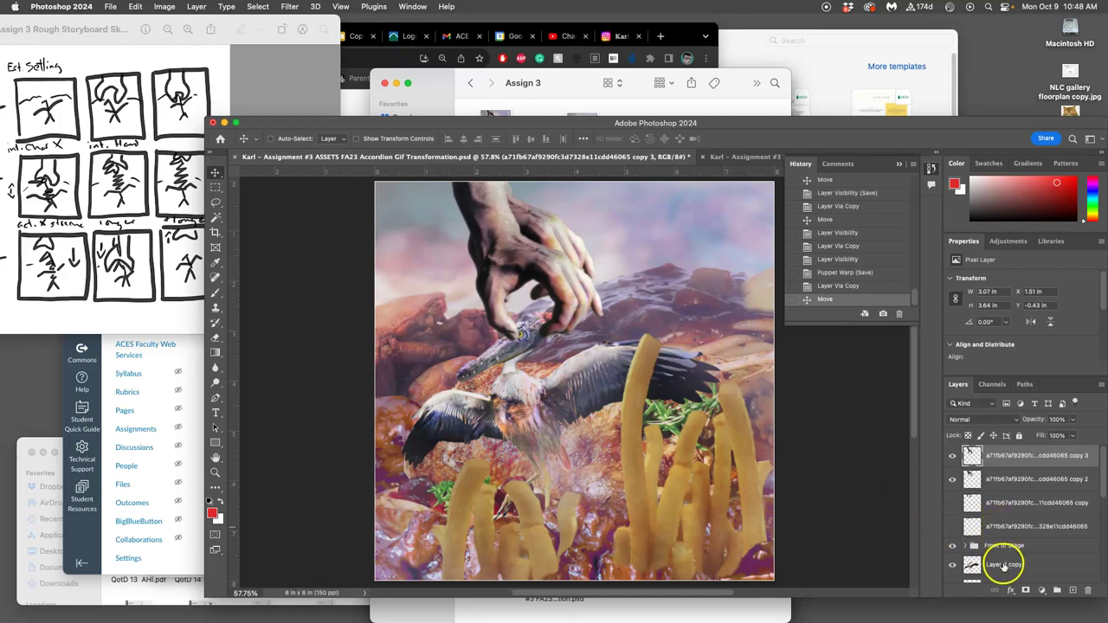
# - Duplicate the creature layer "Layer 8 copy", then hide that original and the previous hand copy
pyautogui.click(1002, 564)
pyautogui.press('super+j')
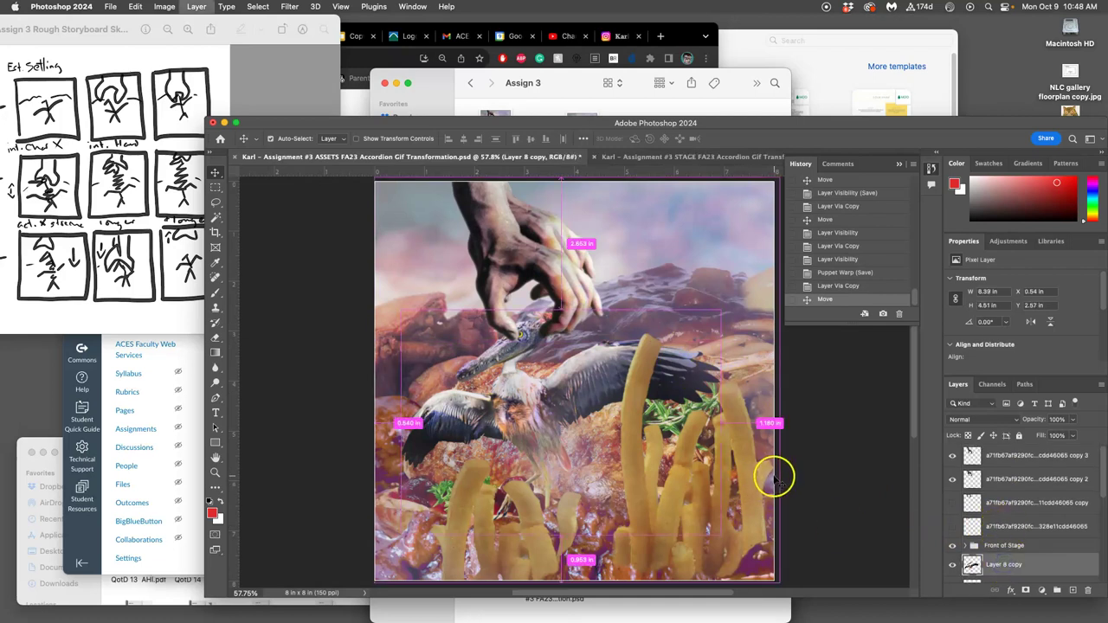
pyautogui.click(952, 517)
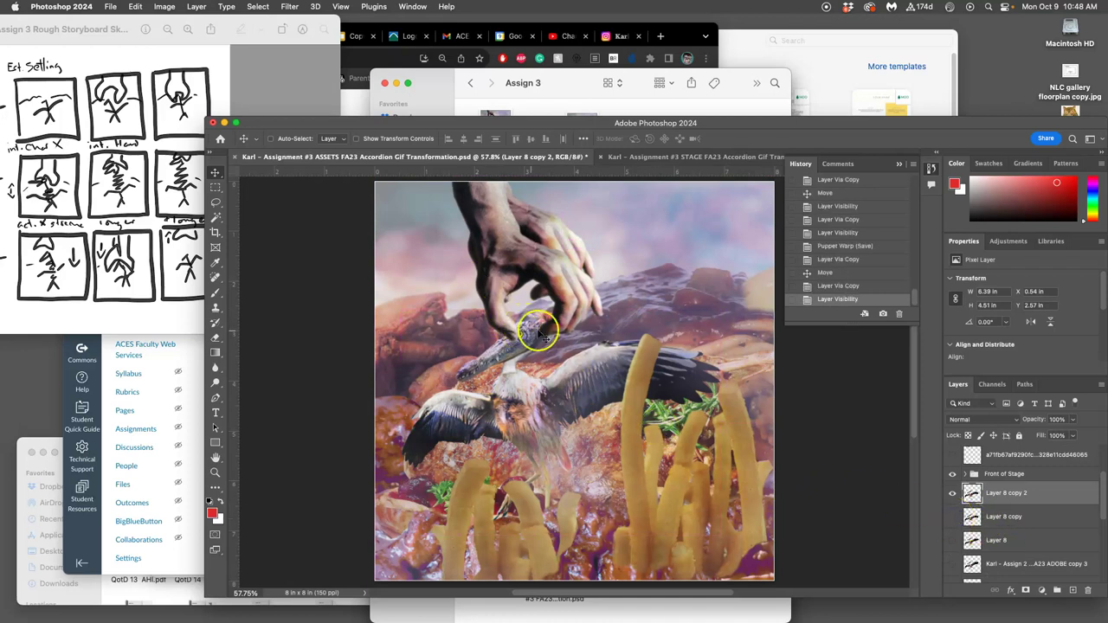
pyautogui.scroll(2, 995, 489)
pyautogui.click(952, 479)
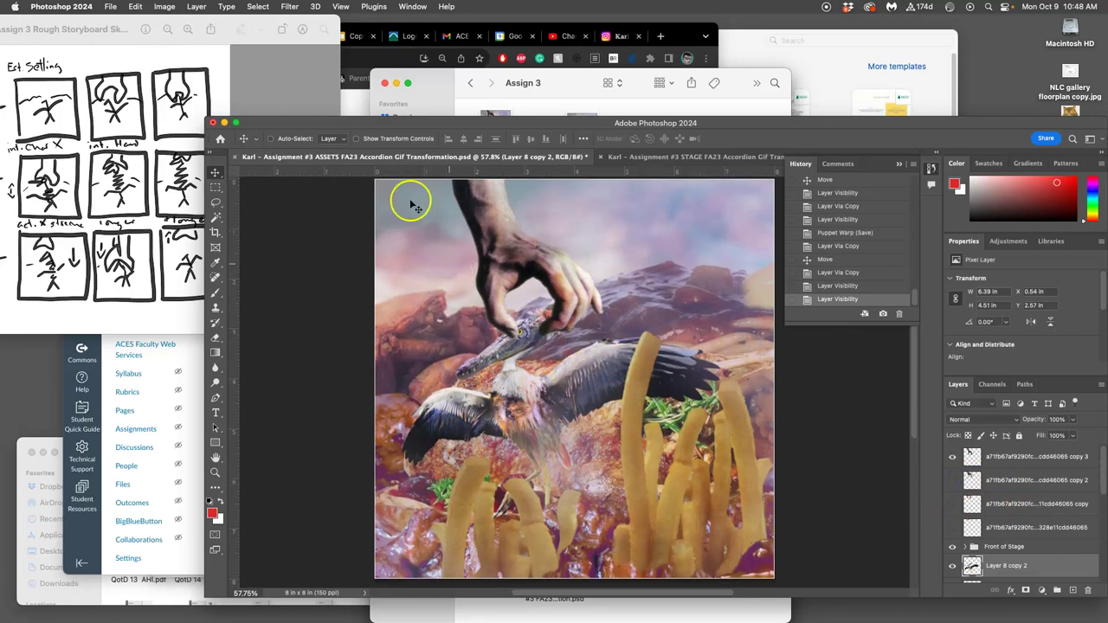
# - Start Puppet Warp on the new creature copy and place pins on the beak, neck, foot, lower body and both wing tips
pyautogui.click(136, 7)
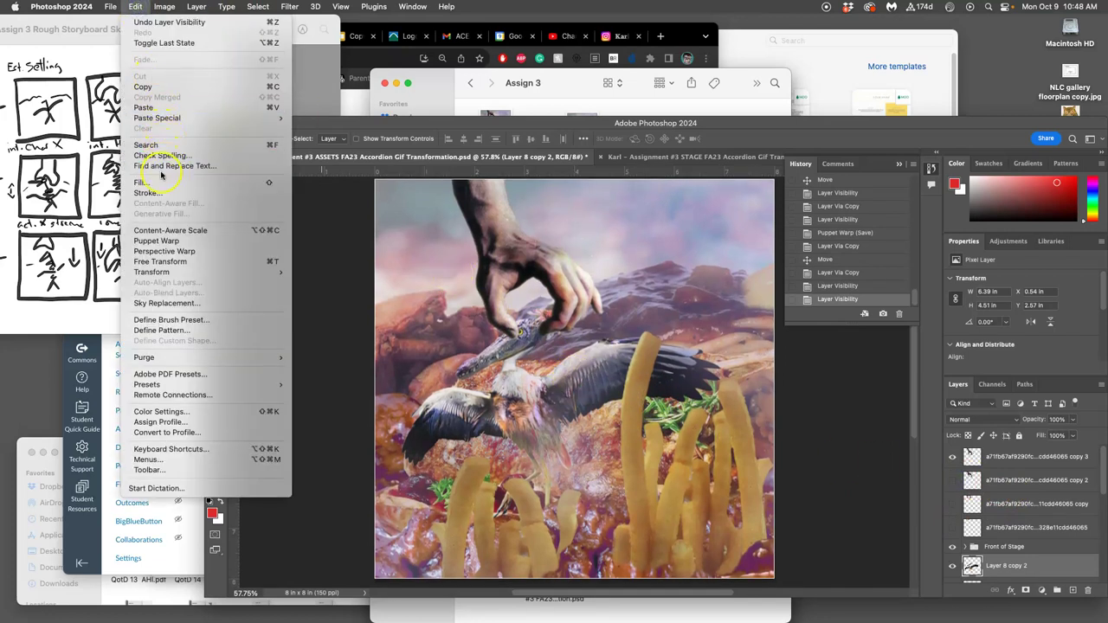
pyautogui.click(156, 241)
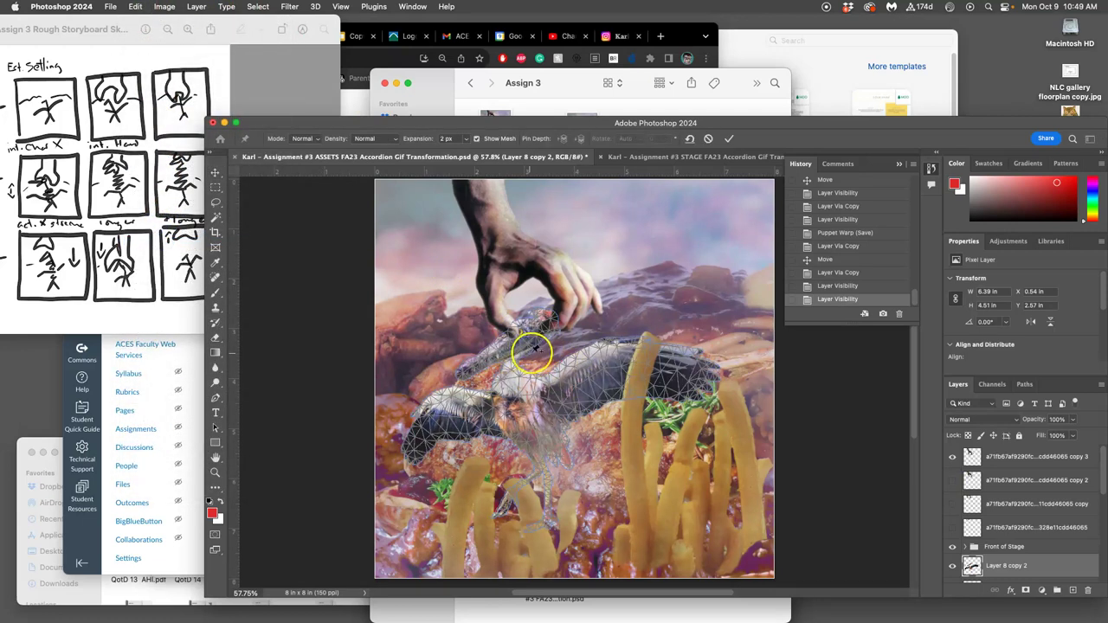
pyautogui.click(469, 370)
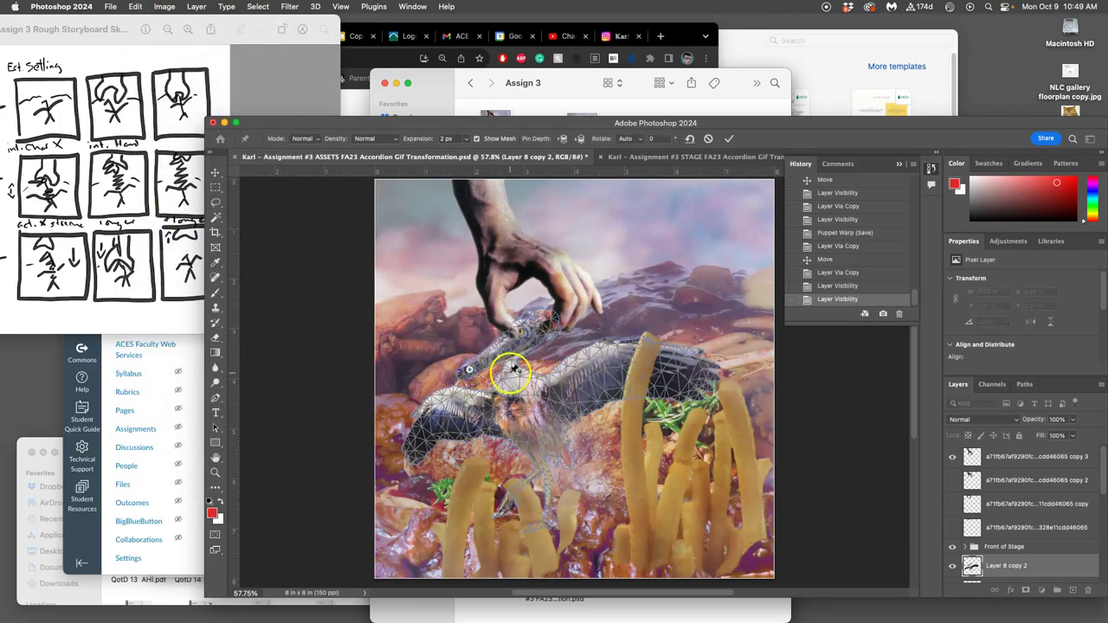
pyautogui.click(546, 517)
pyautogui.moveTo(511, 374); pyautogui.dragTo(544, 331)
pyautogui.click(465, 370)
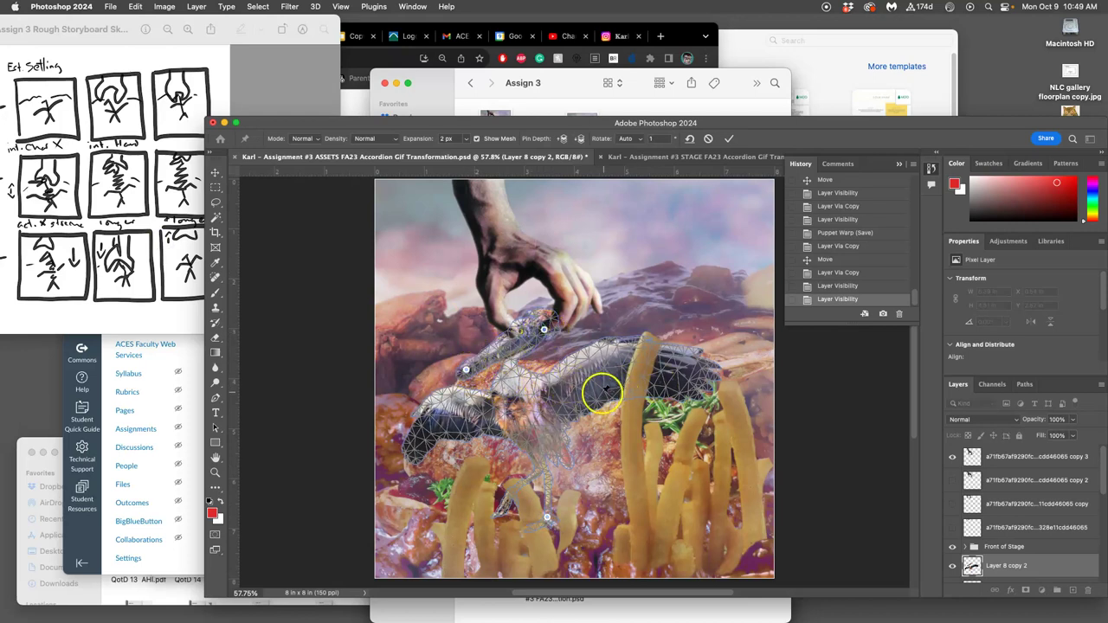
pyautogui.click(533, 371)
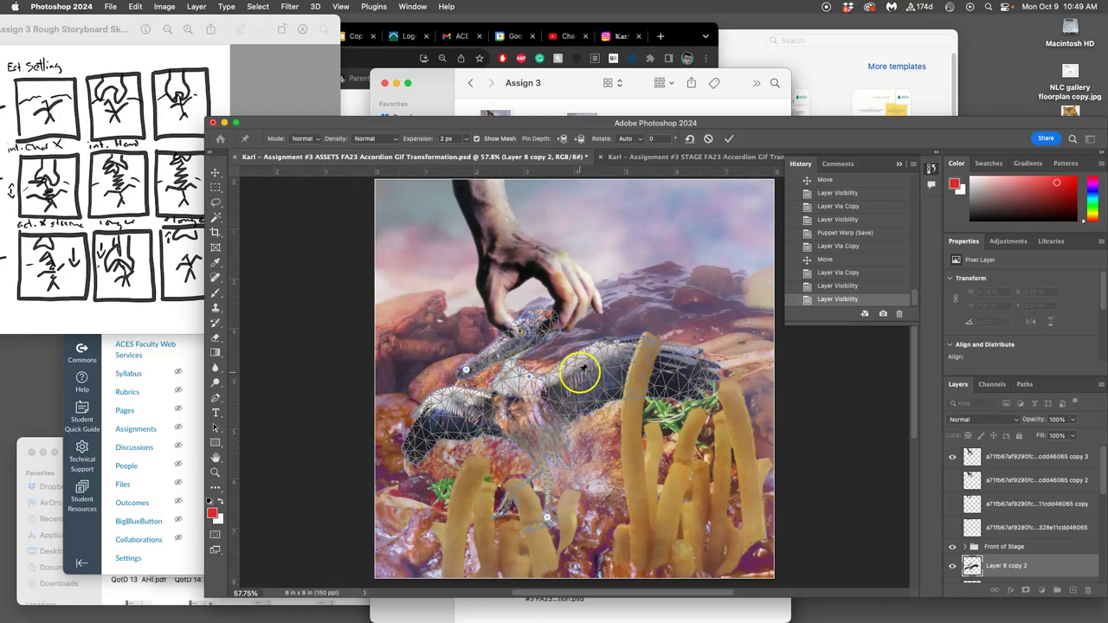
pyautogui.click(532, 377)
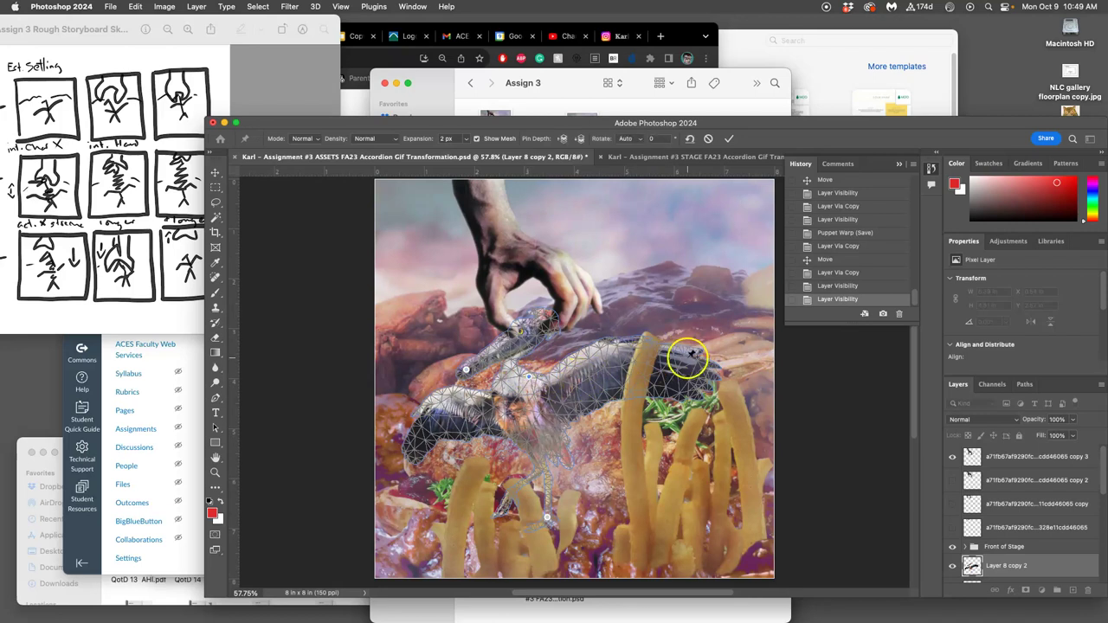
pyautogui.click(416, 433)
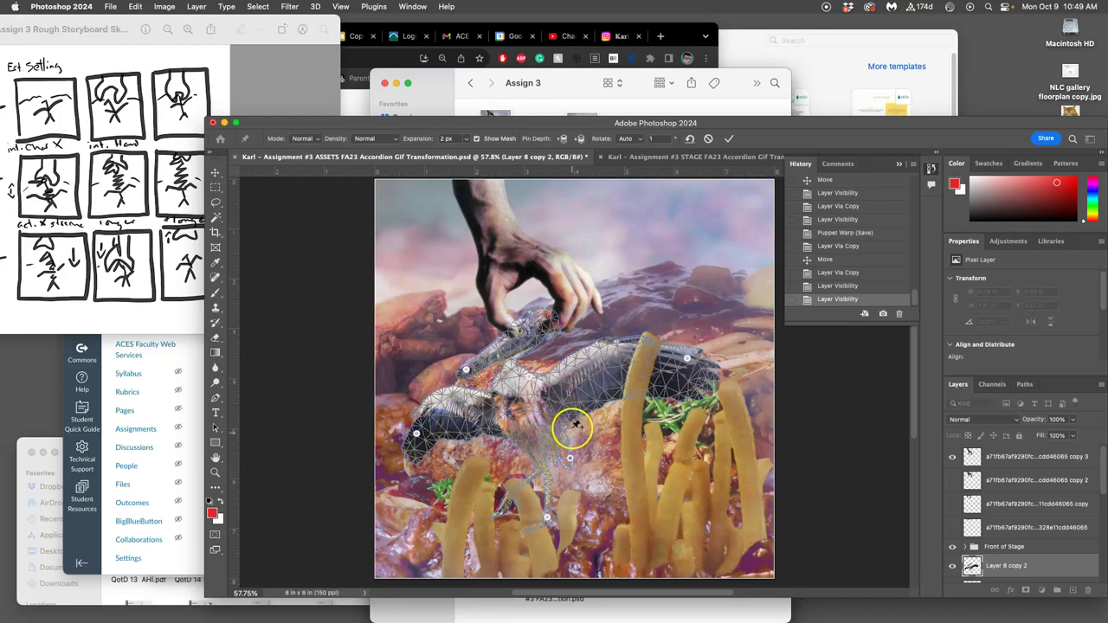
# - Raise the creature's beak and both wing tips, shift the neck slightly right, pin the other leg, and apply the Puppet Warp
pyautogui.moveTo(466, 368); pyautogui.dragTo(463, 364)
pyautogui.moveTo(531, 380); pyautogui.dragTo(542, 373)
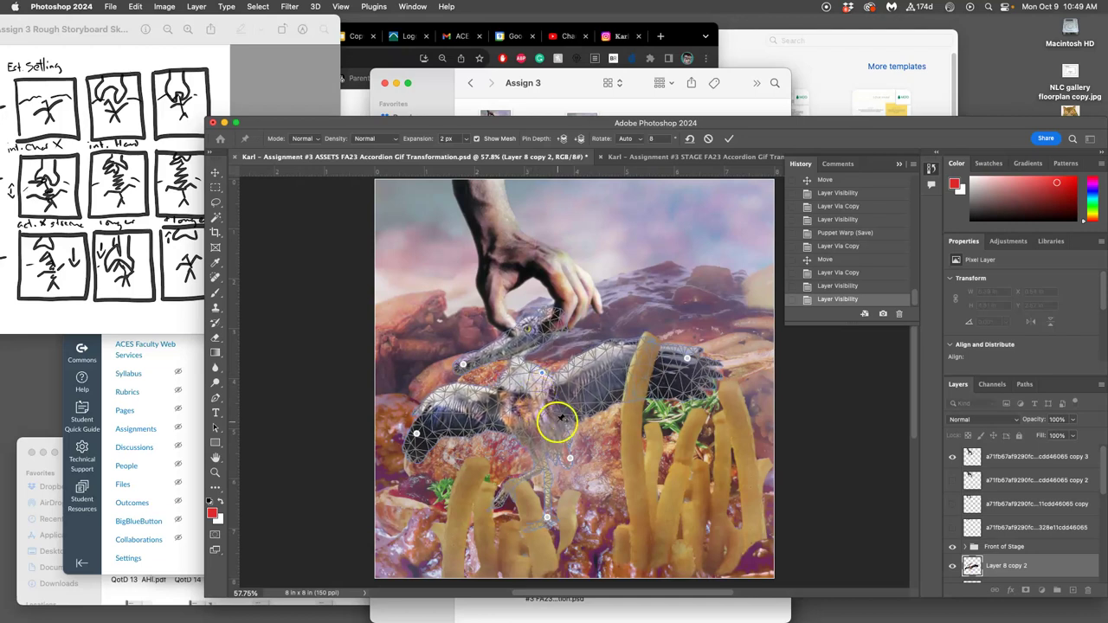
pyautogui.moveTo(687, 358); pyautogui.dragTo(671, 332)
pyautogui.moveTo(417, 433); pyautogui.dragTo(415, 423)
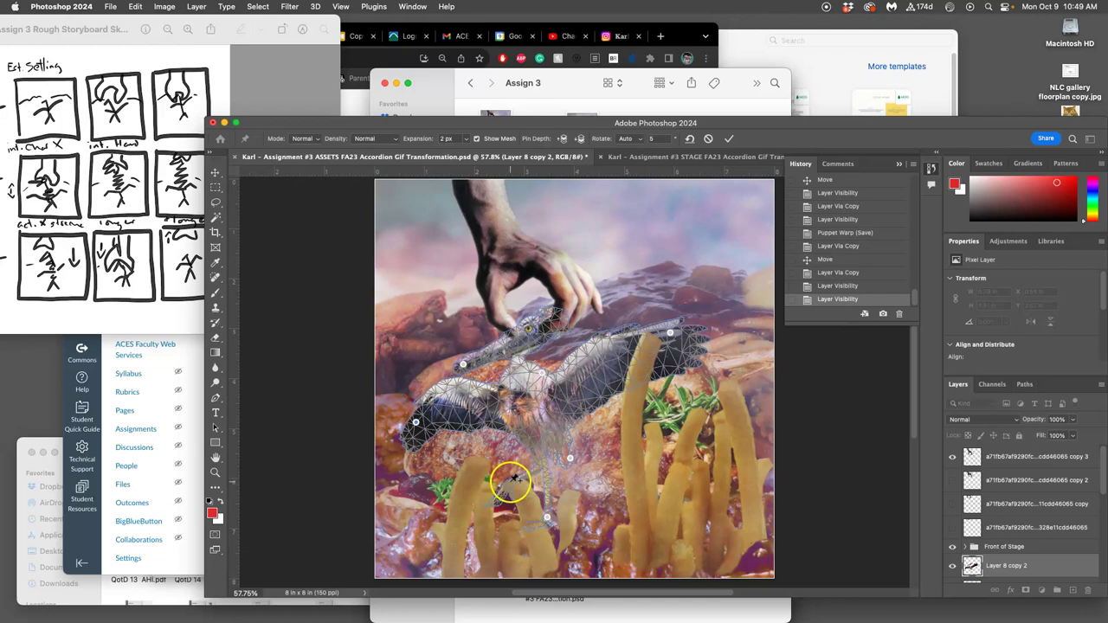
pyautogui.moveTo(517, 488); pyautogui.dragTo(585, 477)
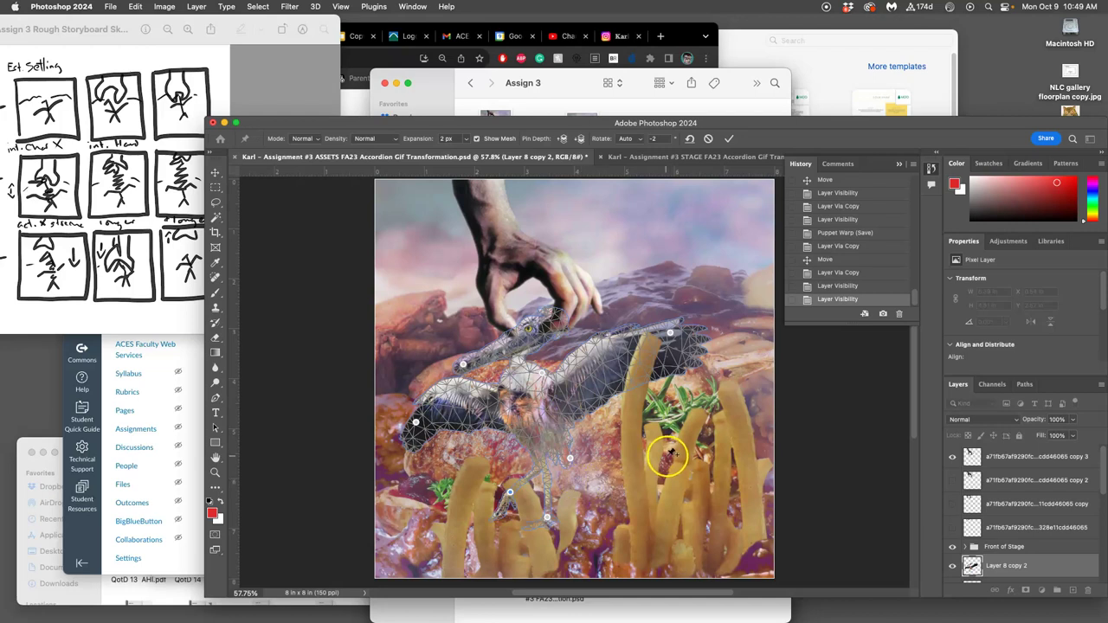
pyautogui.press('Return')
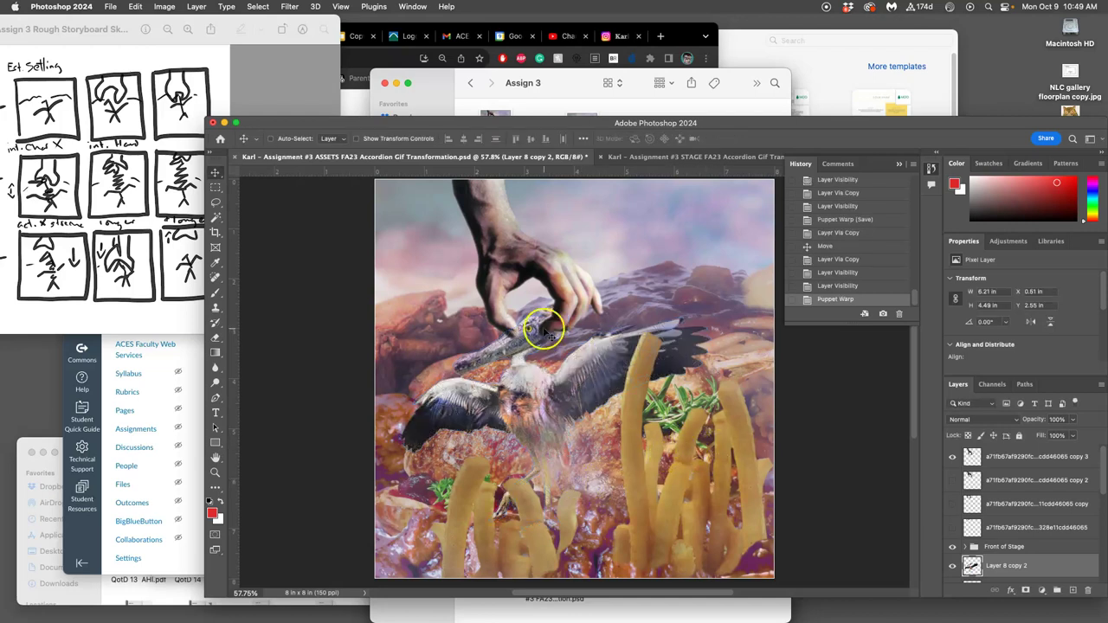
# - Select the newest hand copy, check its overlap with the creature's head at 100% zoom, and activate the Lasso tool
pyautogui.press('super+plus')
pyautogui.press('super+plus')
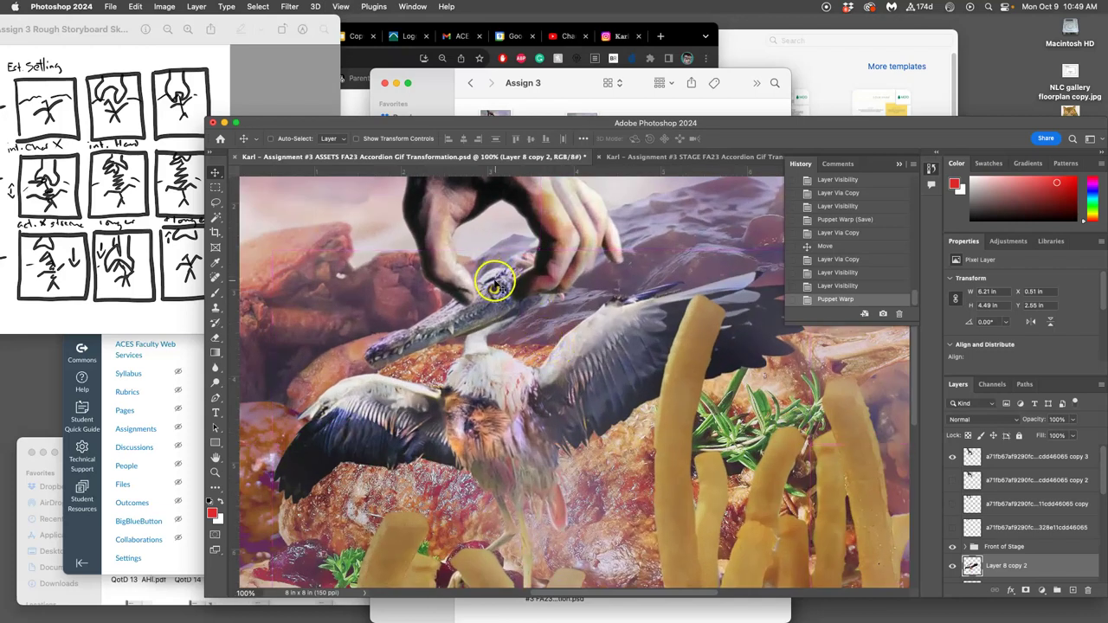
pyautogui.click(1013, 457)
pyautogui.click(953, 459)
pyautogui.click(953, 459)
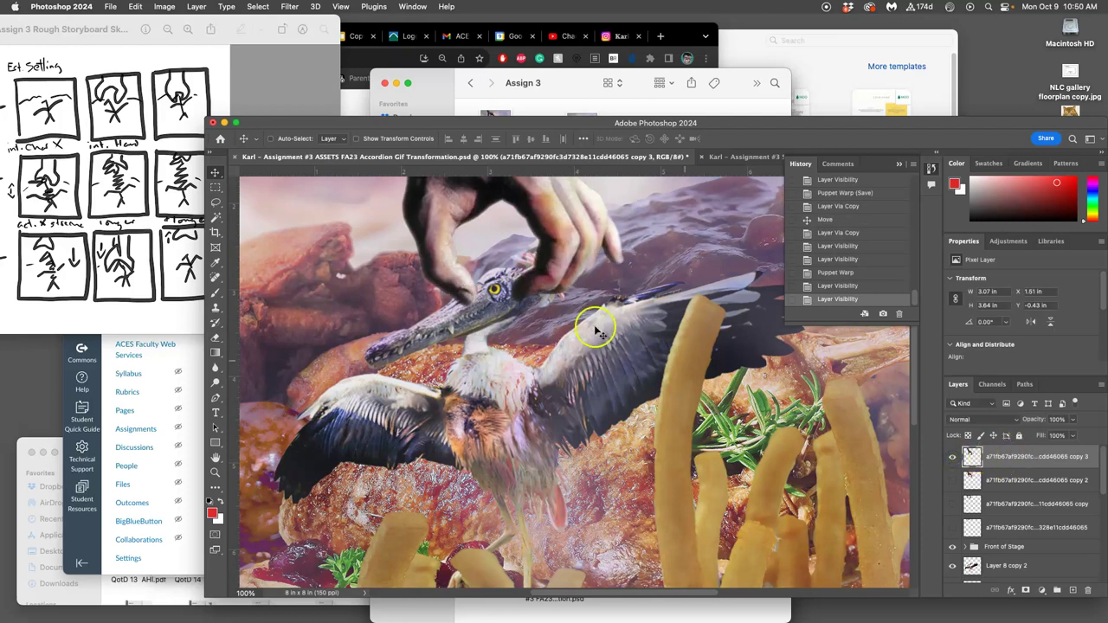
pyautogui.click(215, 202)
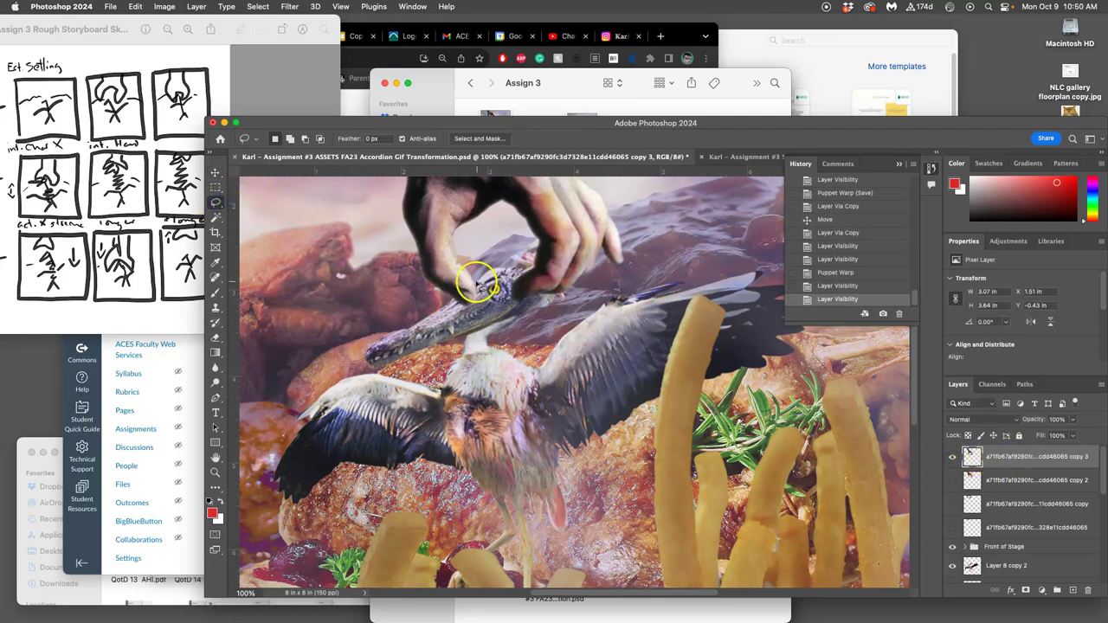